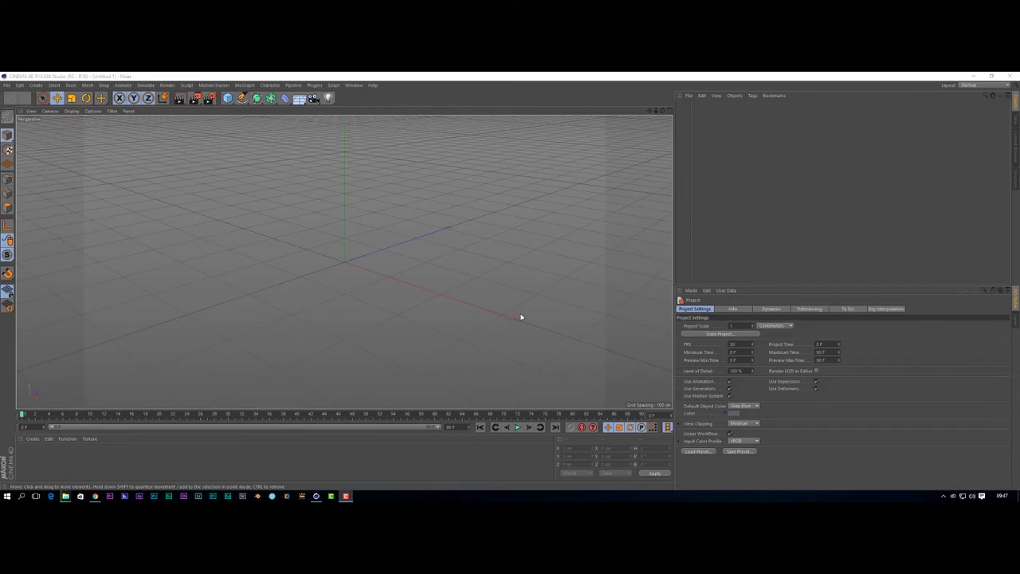
# - Add a cube primitive at the origin of the empty scene
pyautogui.keyDown('alt'); pyautogui.moveTo(522, 318); pyautogui.dragTo(416, 303); pyautogui.keyUp('alt')
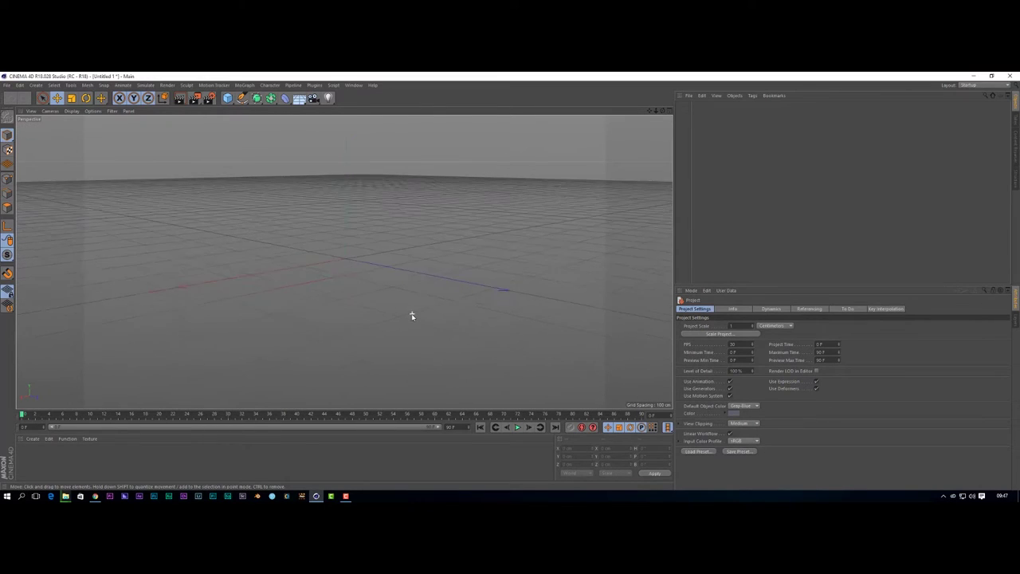
pyautogui.scroll(3, 412, 317)
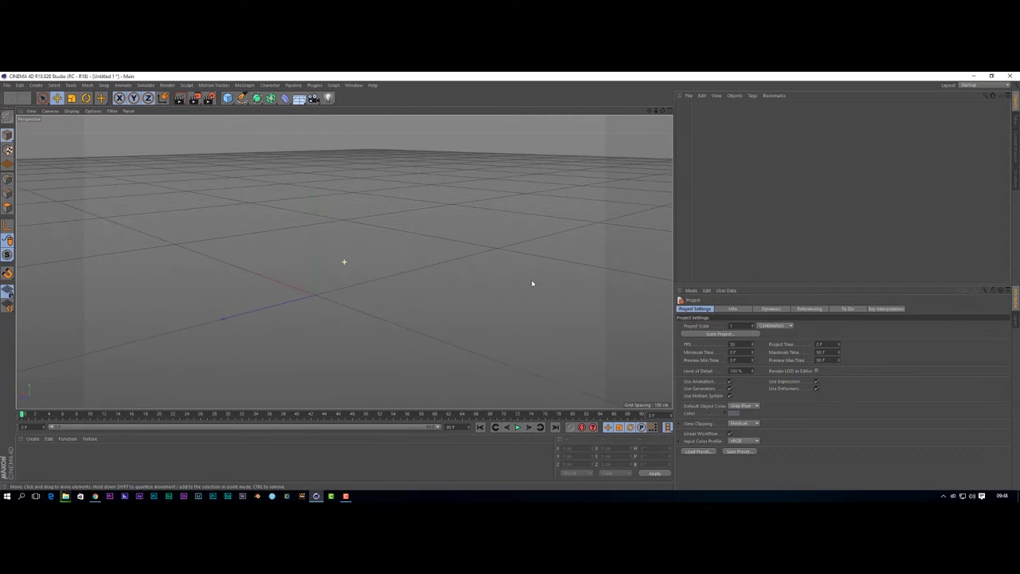
pyautogui.keyDown('alt'); pyautogui.moveTo(533, 283); pyautogui.dragTo(542, 285); pyautogui.keyUp('alt')
pyautogui.keyDown('alt'); pyautogui.moveTo(264, 286); pyautogui.dragTo(374, 282); pyautogui.keyUp('alt')
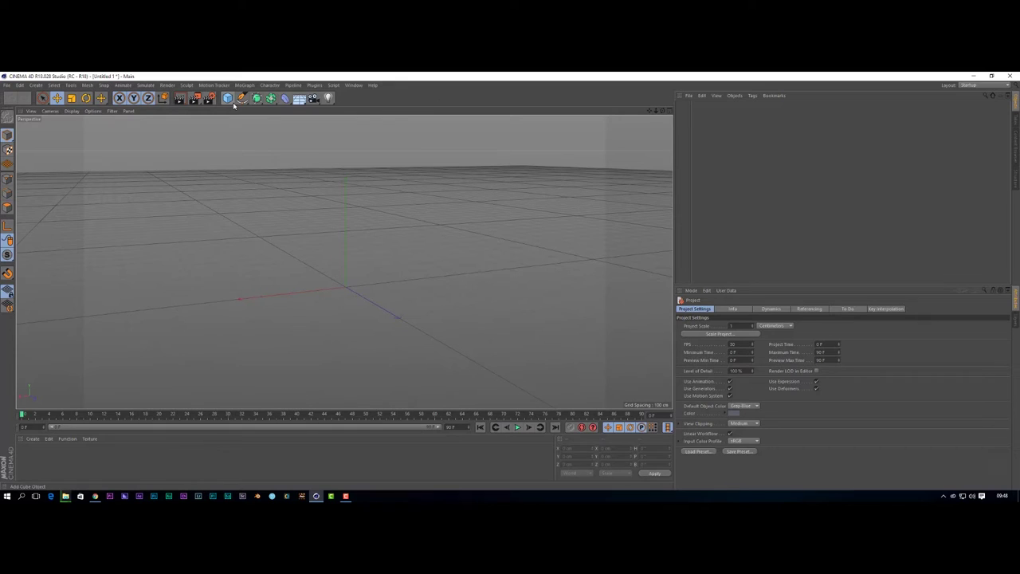
pyautogui.moveTo(228, 98); pyautogui.dragTo(304, 112)
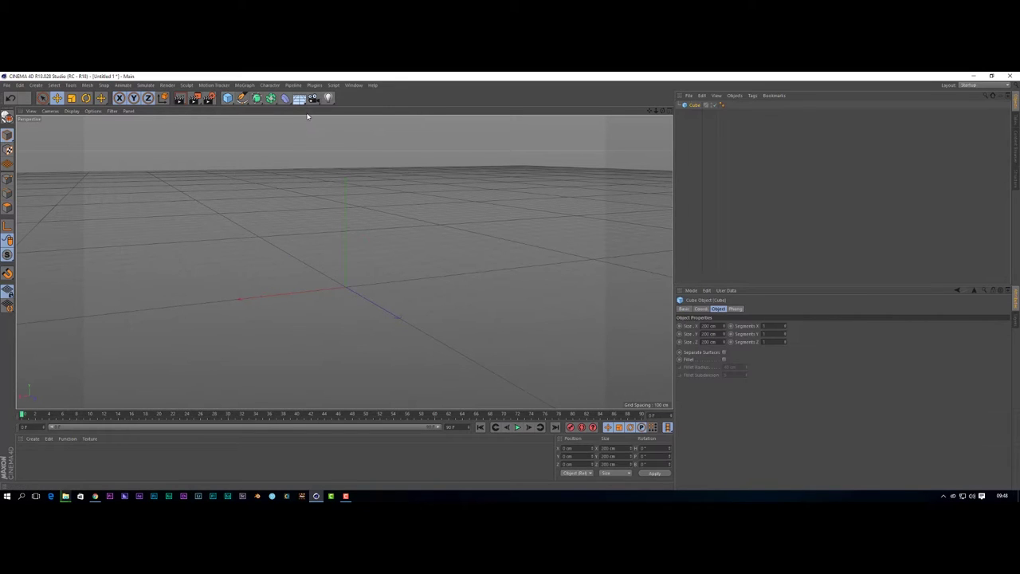
pyautogui.keyDown('alt'); pyautogui.moveTo(457, 307); pyautogui.dragTo(496, 298); pyautogui.keyUp('alt')
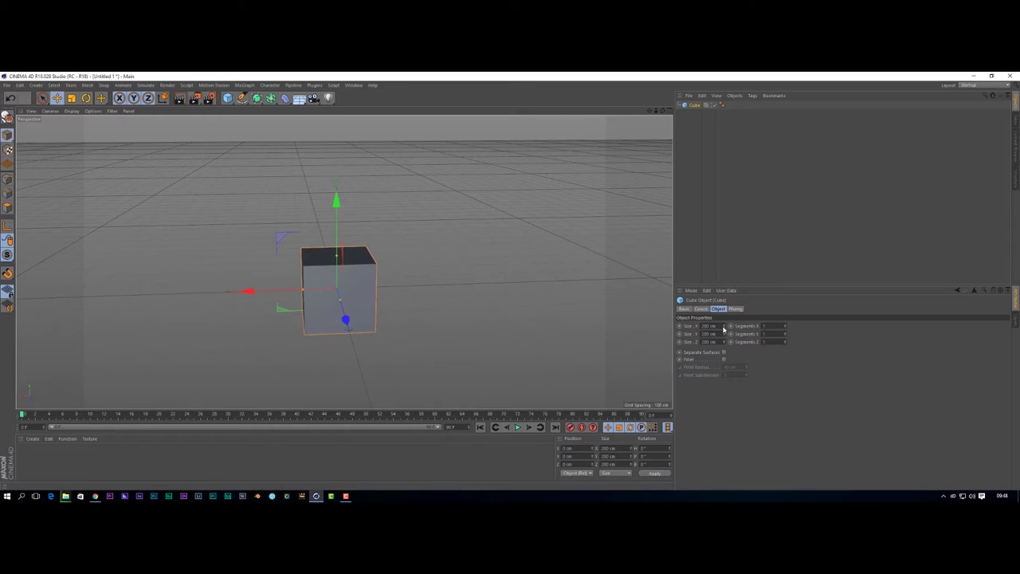
# - Resize the cube to 78 cm in X and 322 cm in Y to form a pack-shaped box
pyautogui.moveTo(724, 328); pyautogui.dragTo(618, 328)
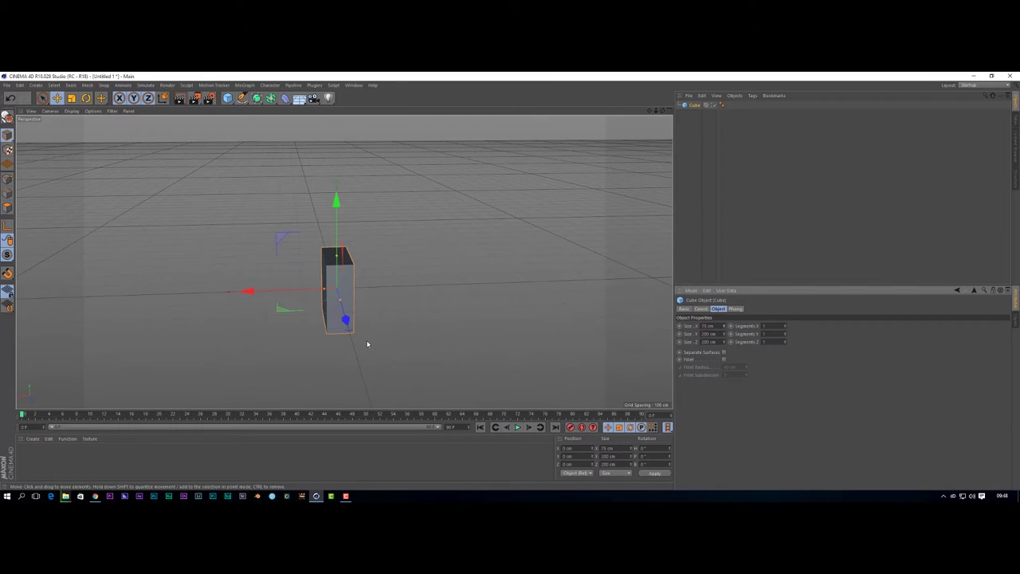
pyautogui.keyDown('alt'); pyautogui.moveTo(368, 338); pyautogui.dragTo(415, 331); pyautogui.keyUp('alt')
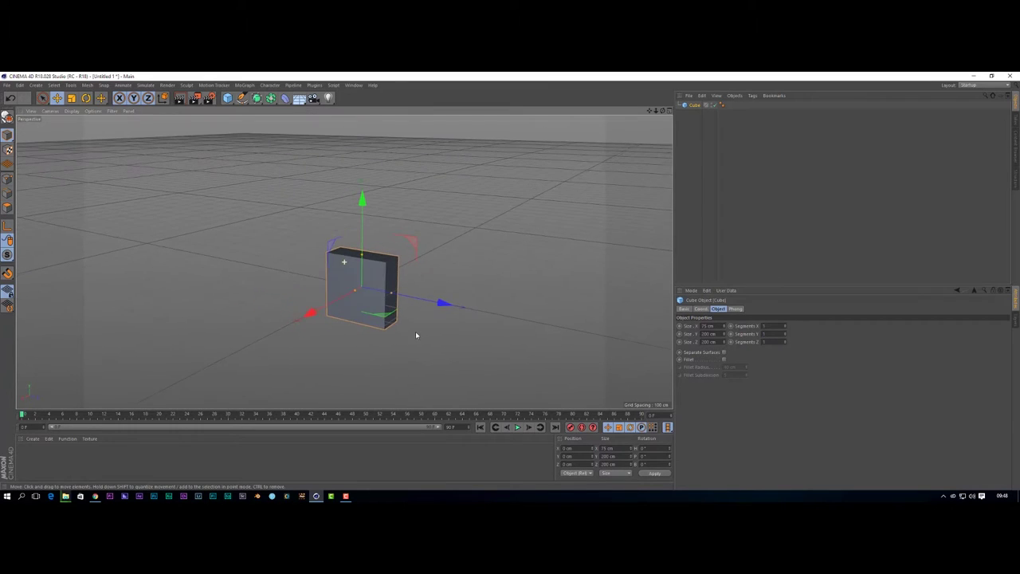
pyautogui.click(724, 326)
pyautogui.moveTo(724, 326); pyautogui.dragTo(756, 327)
pyautogui.keyDown('alt'); pyautogui.moveTo(544, 333); pyautogui.dragTo(483, 323); pyautogui.keyUp('alt')
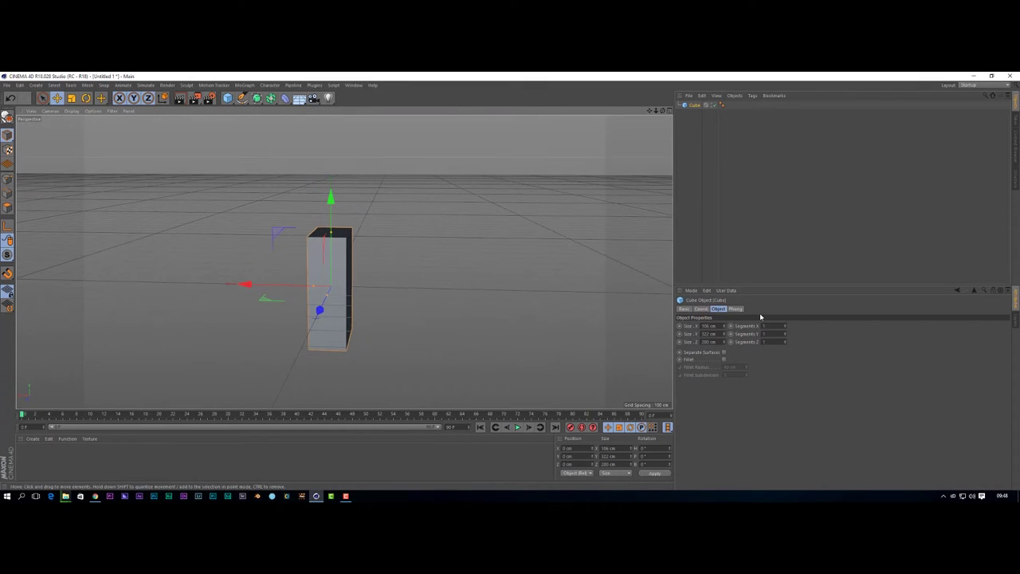
pyautogui.moveTo(725, 326); pyautogui.dragTo(702, 326)
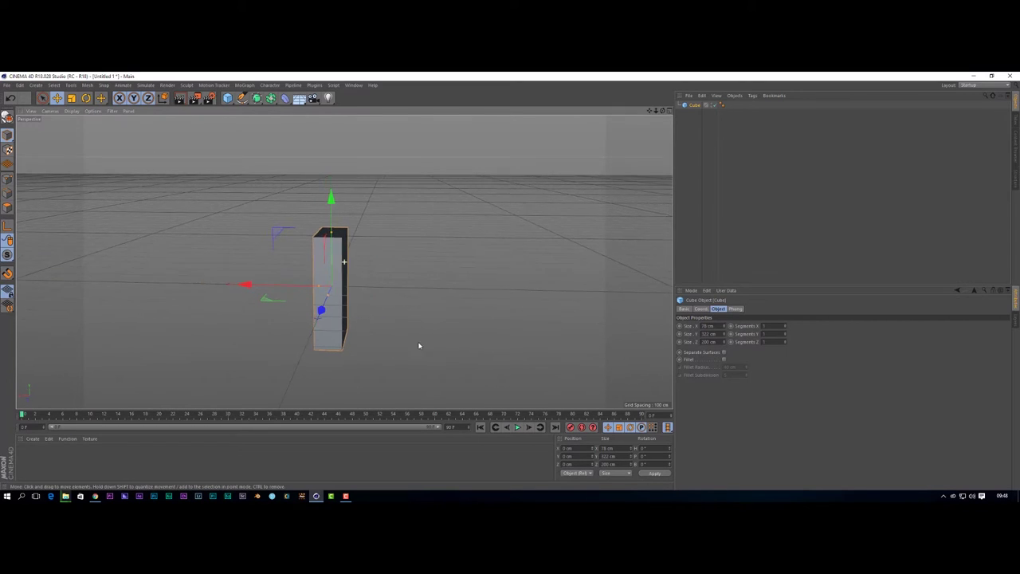
pyautogui.keyDown('alt'); pyautogui.moveTo(419, 343); pyautogui.dragTo(423, 322); pyautogui.keyUp('alt')
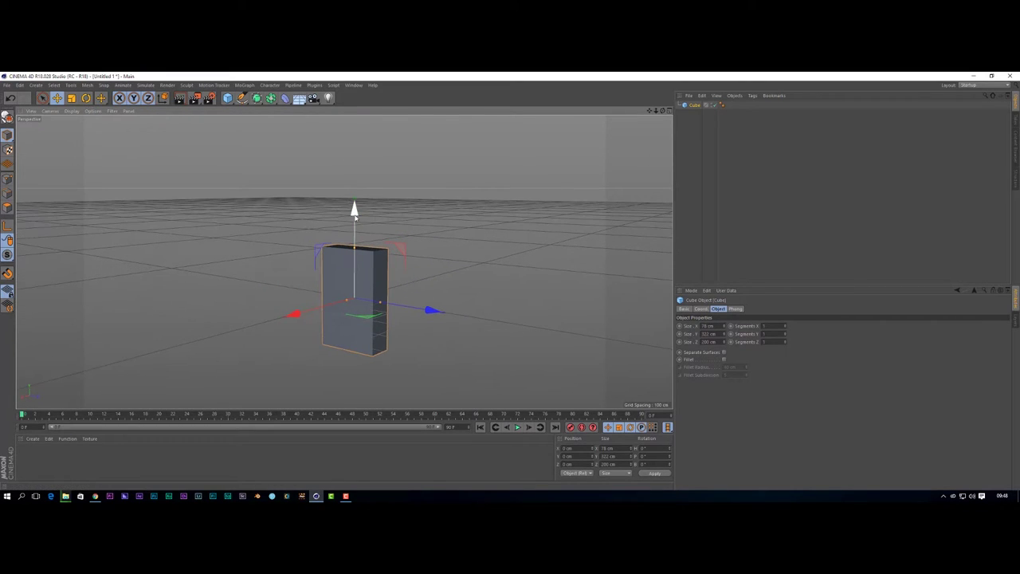
# - Raise the box along Y to about 161 cm so it stands on the ground grid, and deselect it
pyautogui.moveTo(354, 213); pyautogui.dragTo(353, 168)
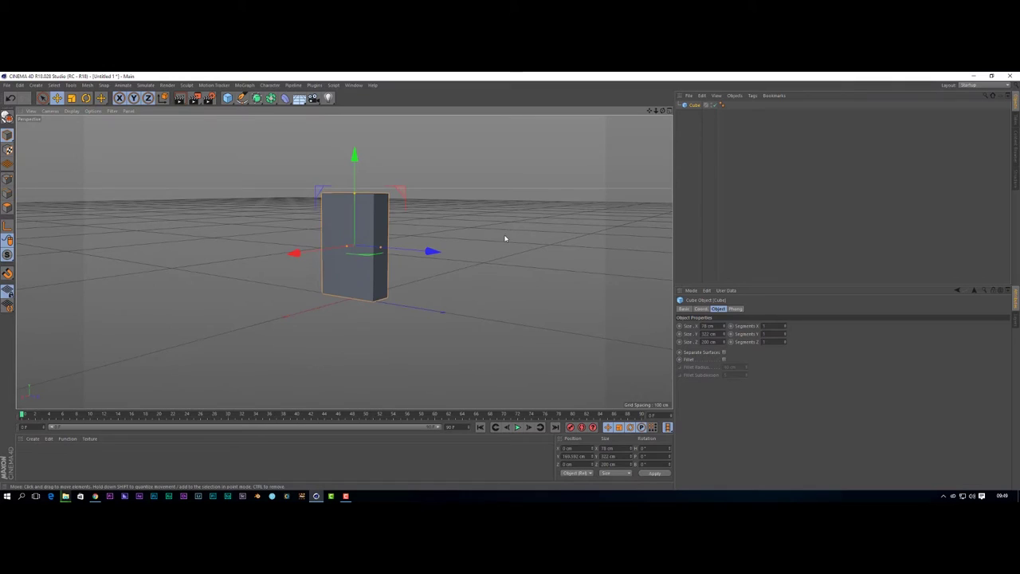
pyautogui.moveTo(506, 237); pyautogui.dragTo(488, 246)
pyautogui.scroll(4, 439, 254)
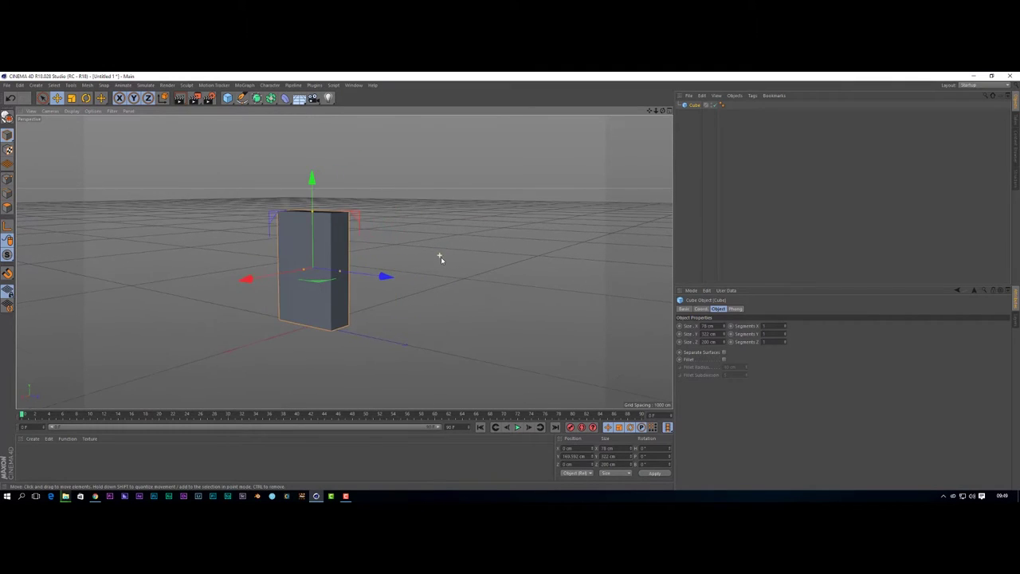
pyautogui.scroll(2, 419, 233)
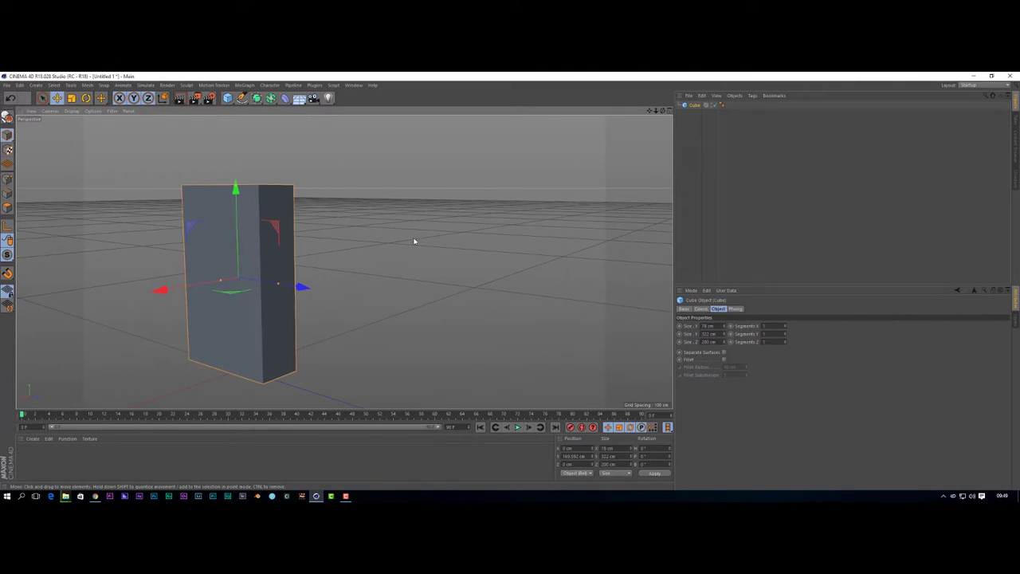
pyautogui.keyDown('alt'); pyautogui.moveTo(382, 237); pyautogui.dragTo(479, 226, button='middle'); pyautogui.keyUp('alt')
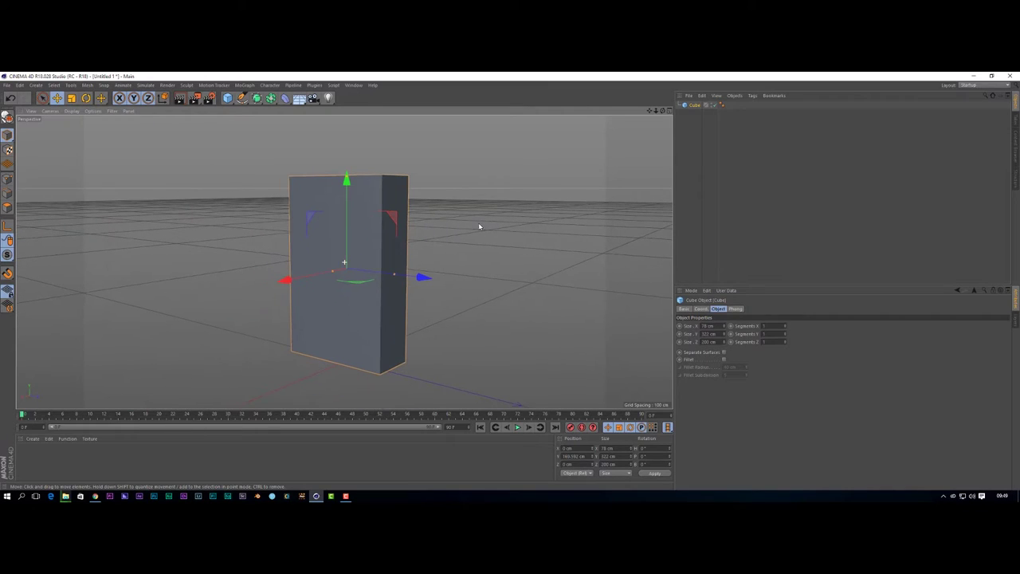
pyautogui.click(470, 360)
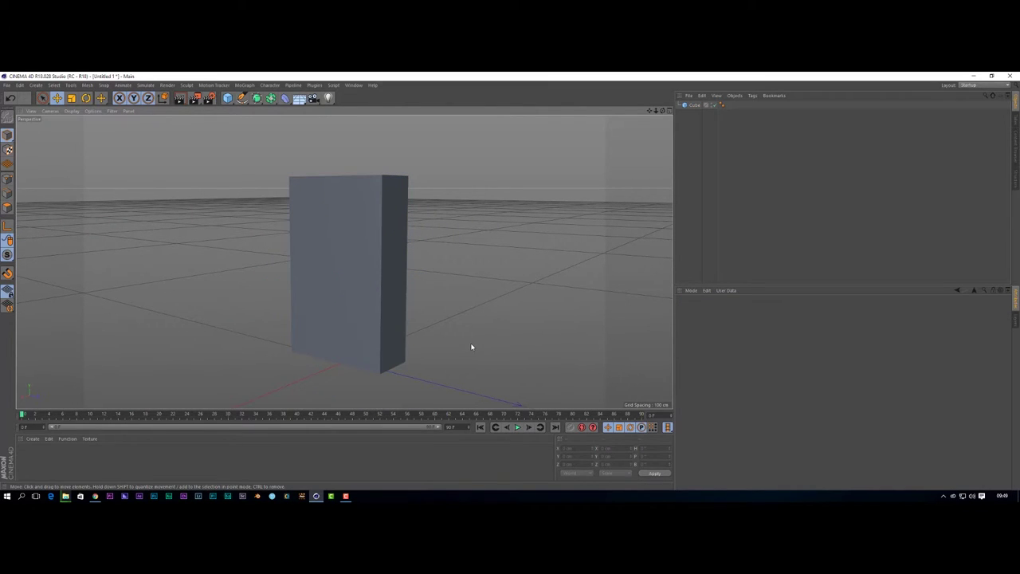
# - Create a new material and open it in the Material Editor clear of the box
pyautogui.click(31, 439)
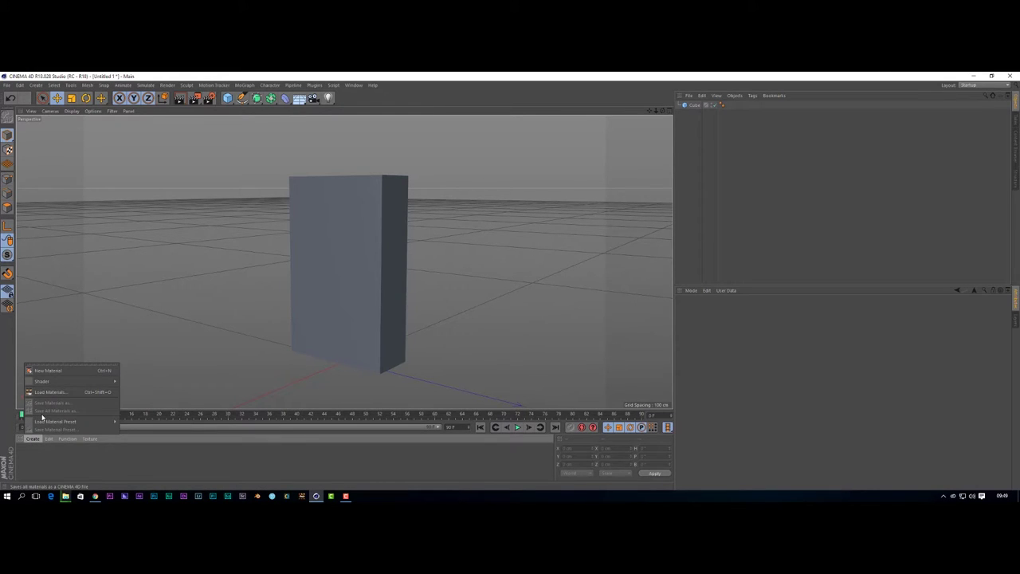
pyautogui.click(48, 370)
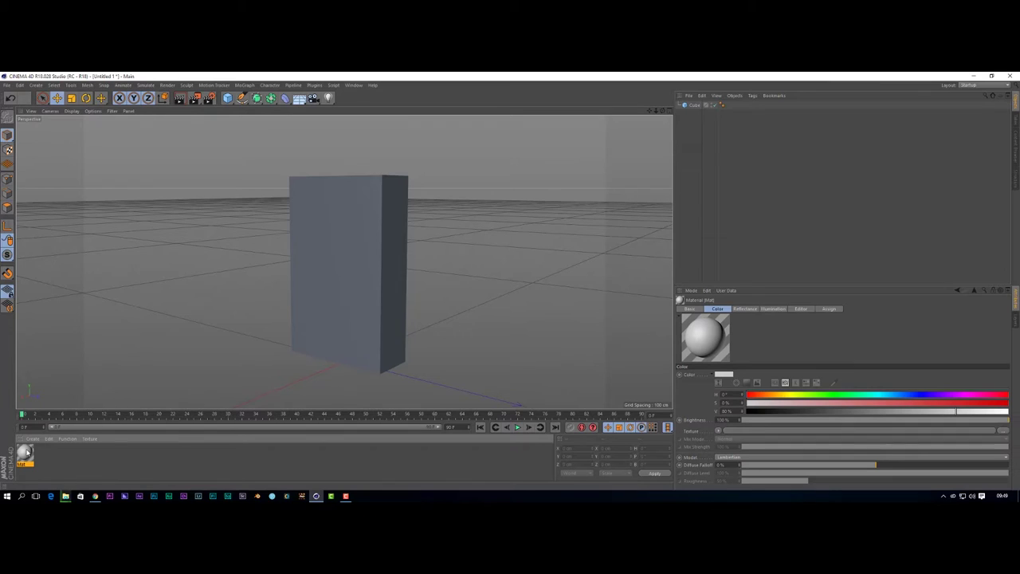
pyautogui.doubleClick(24, 453)
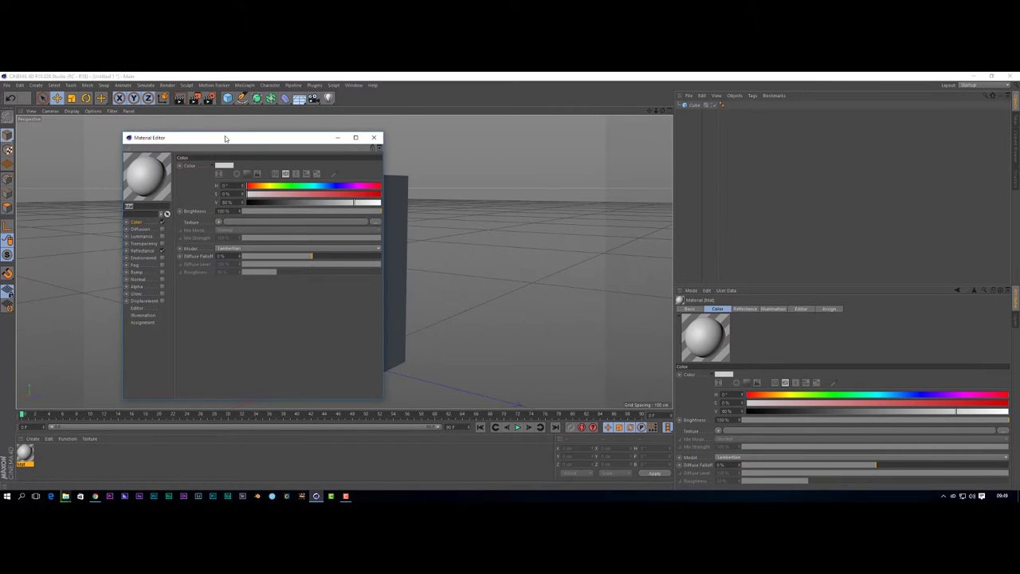
pyautogui.moveTo(225, 138); pyautogui.dragTo(583, 146)
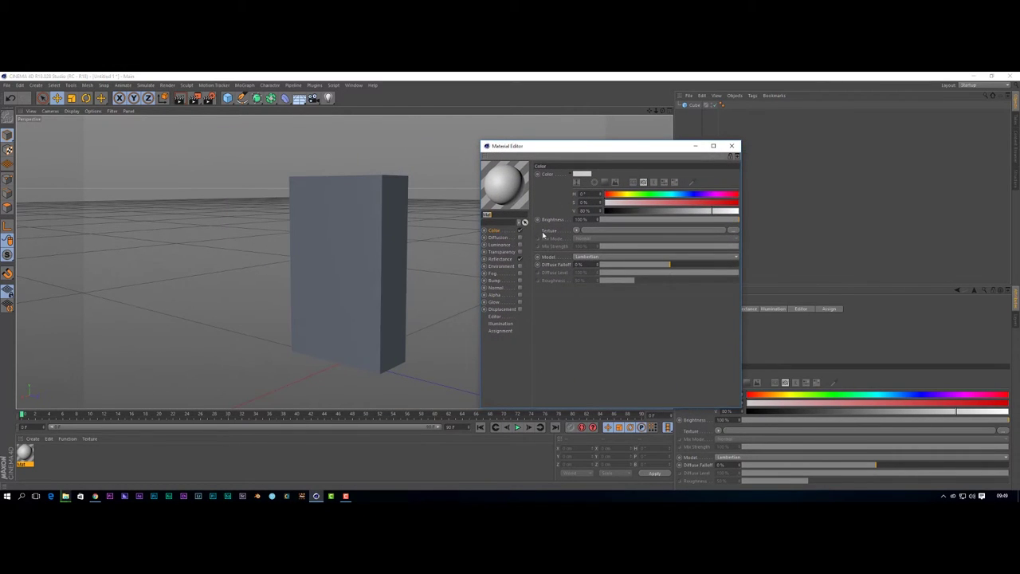
# - Load the Marlboro packaging image from the Desktop as the material's color texture, copying it to the project location
pyautogui.click(734, 231)
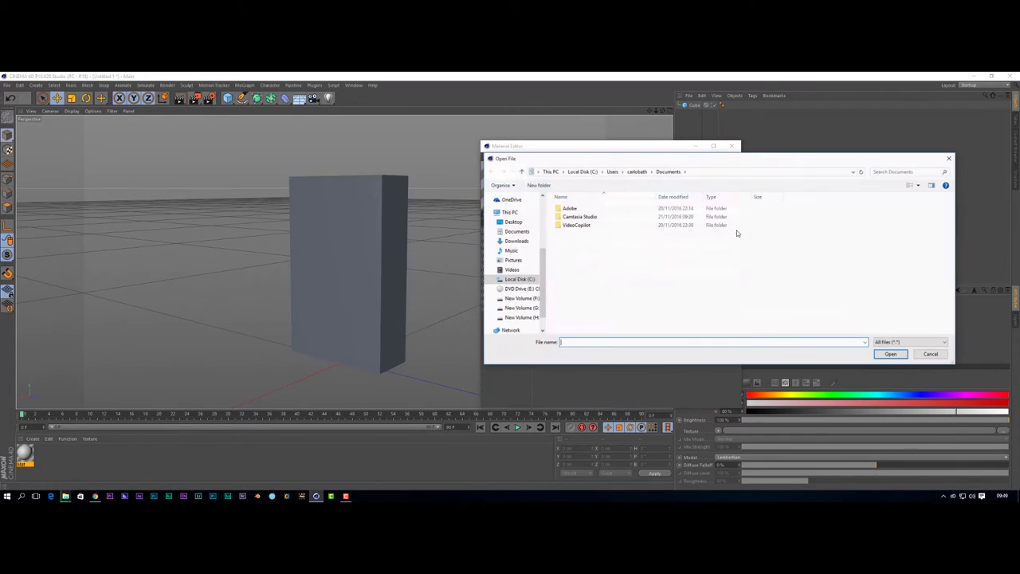
pyautogui.click(511, 221)
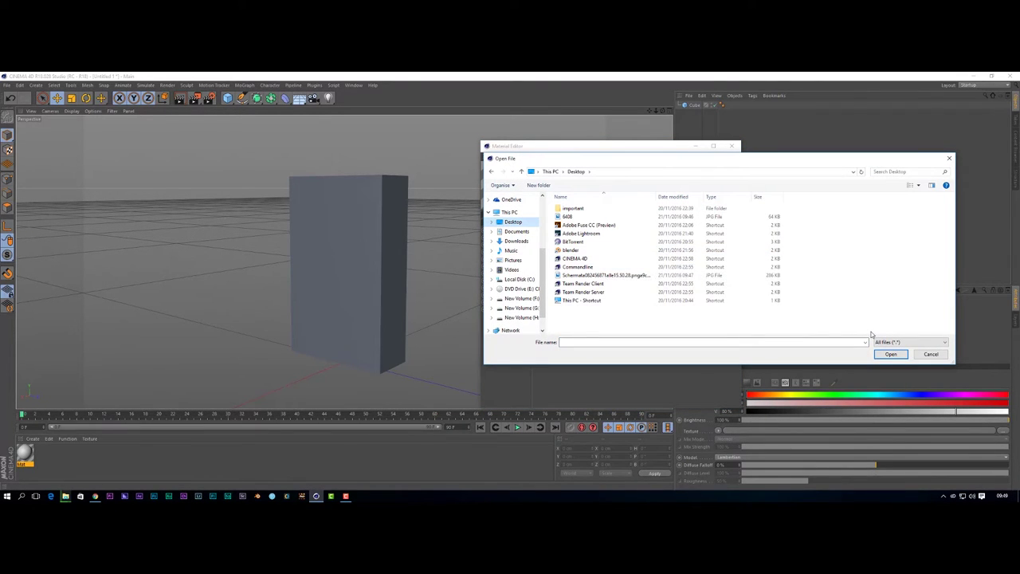
pyautogui.click(918, 185)
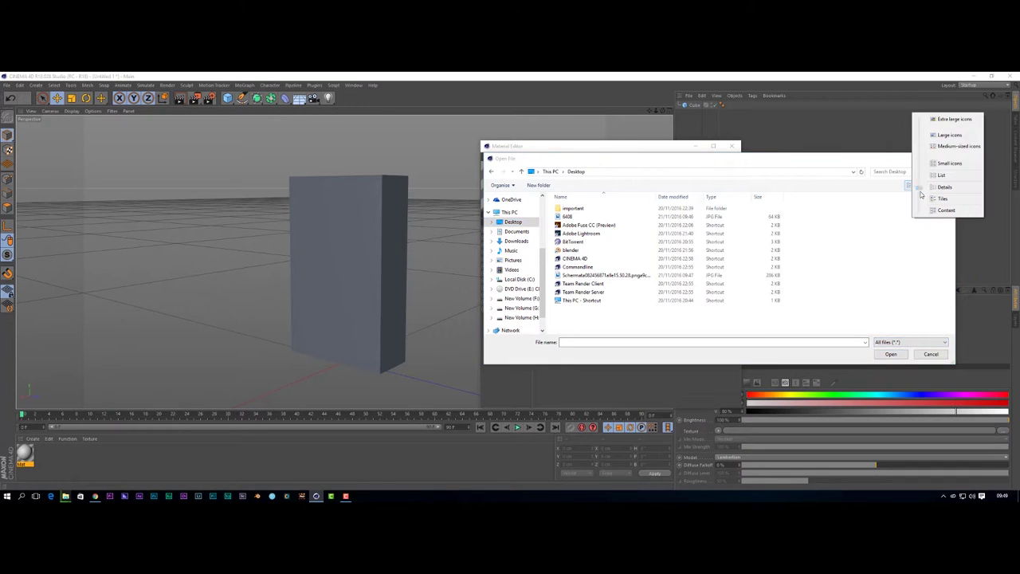
pyautogui.click(944, 138)
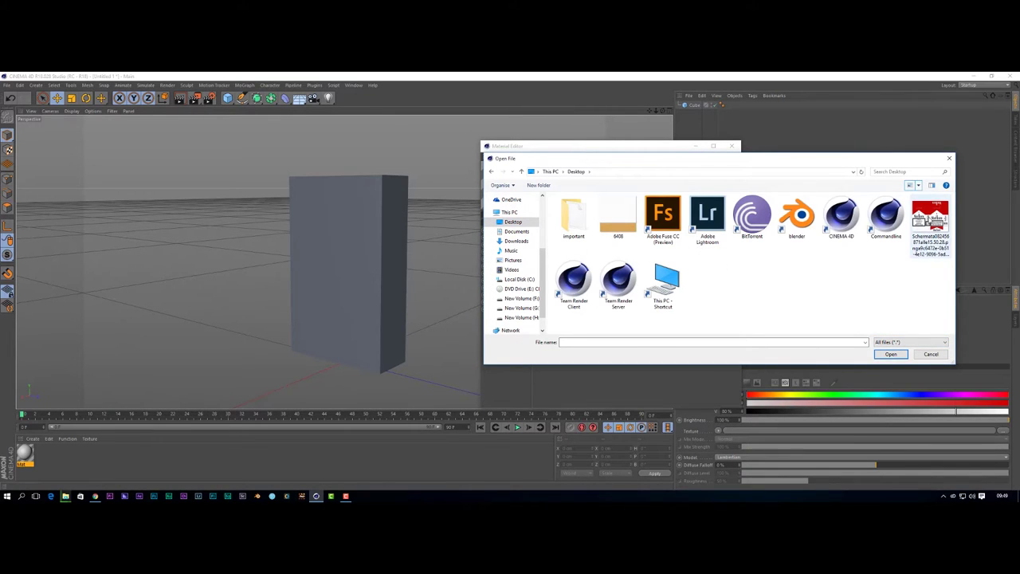
pyautogui.doubleClick(929, 215)
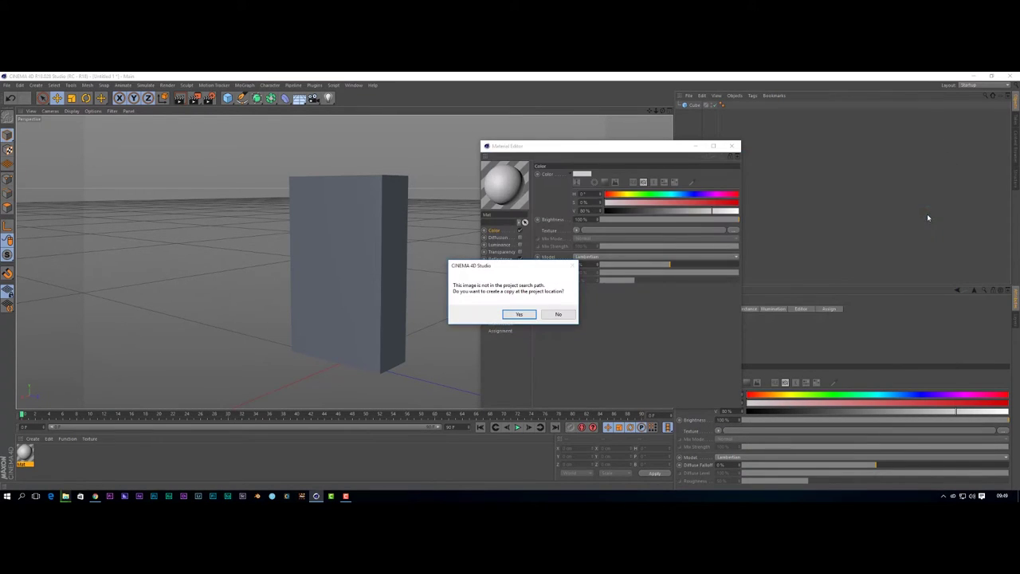
pyautogui.click(526, 315)
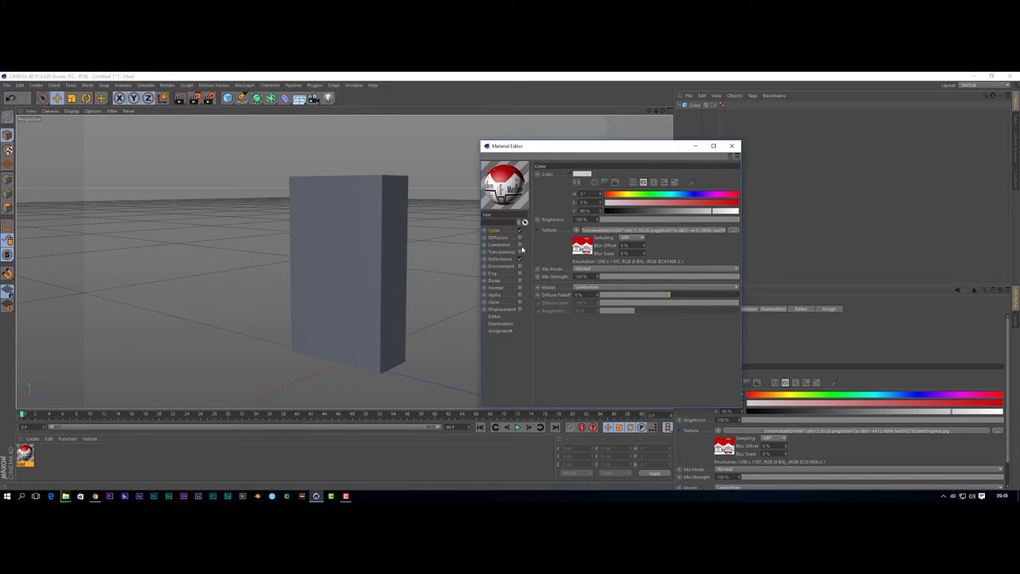
pyautogui.click(732, 146)
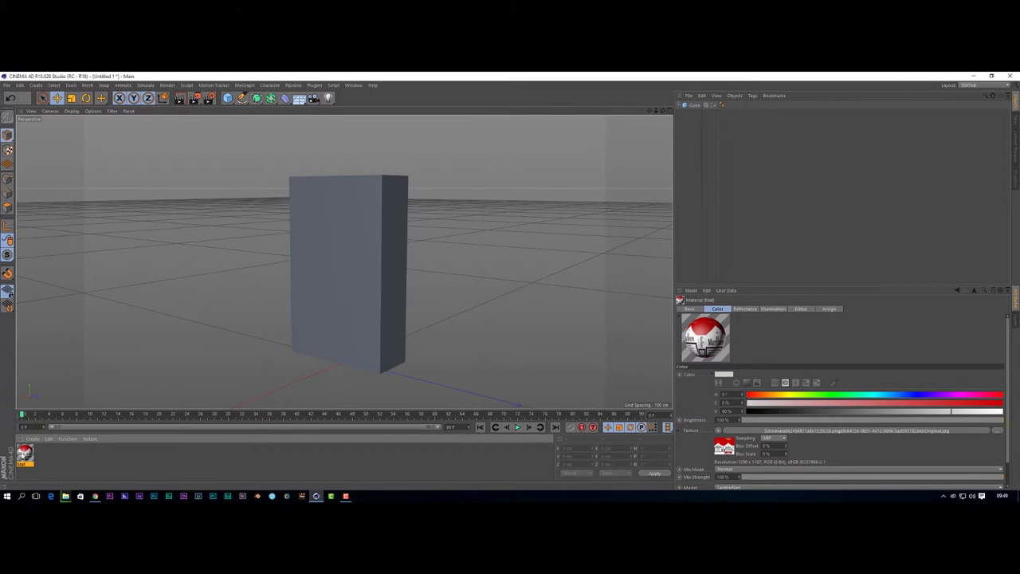
# - Apply the Marlboro material to the cube and select the cube
pyautogui.moveTo(24, 454); pyautogui.dragTo(331, 285)
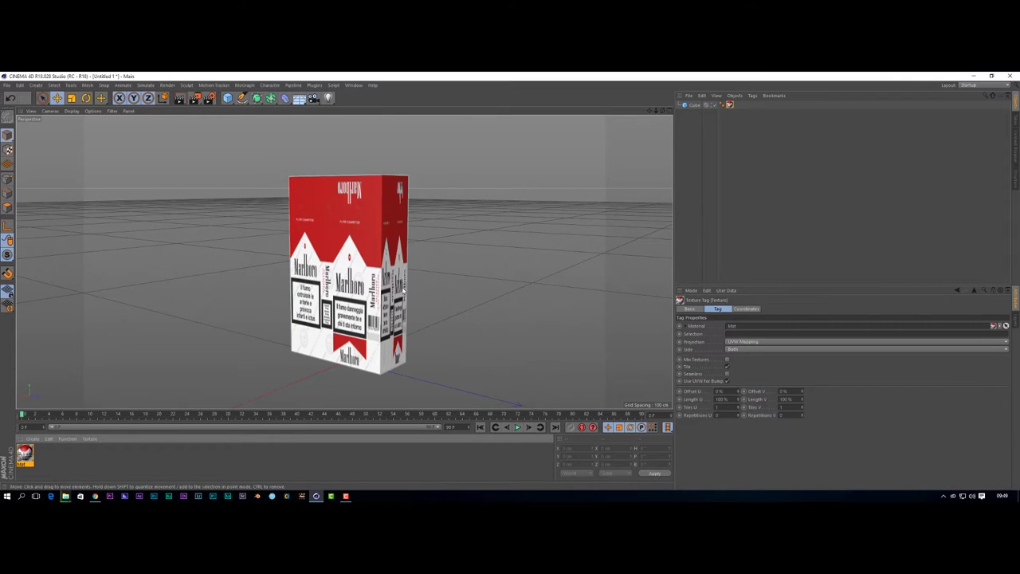
pyautogui.click(696, 106)
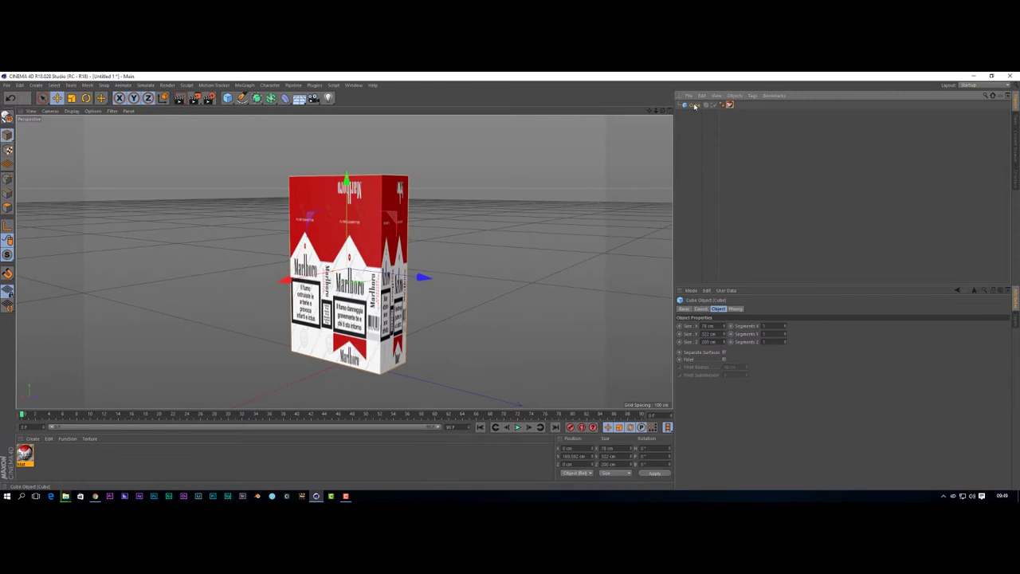
# - Set the cube's texture tag to Offset U -101 %, Tiles U 0.44, Offset V -29 % and Tiles V 0.641
pyautogui.click(729, 104)
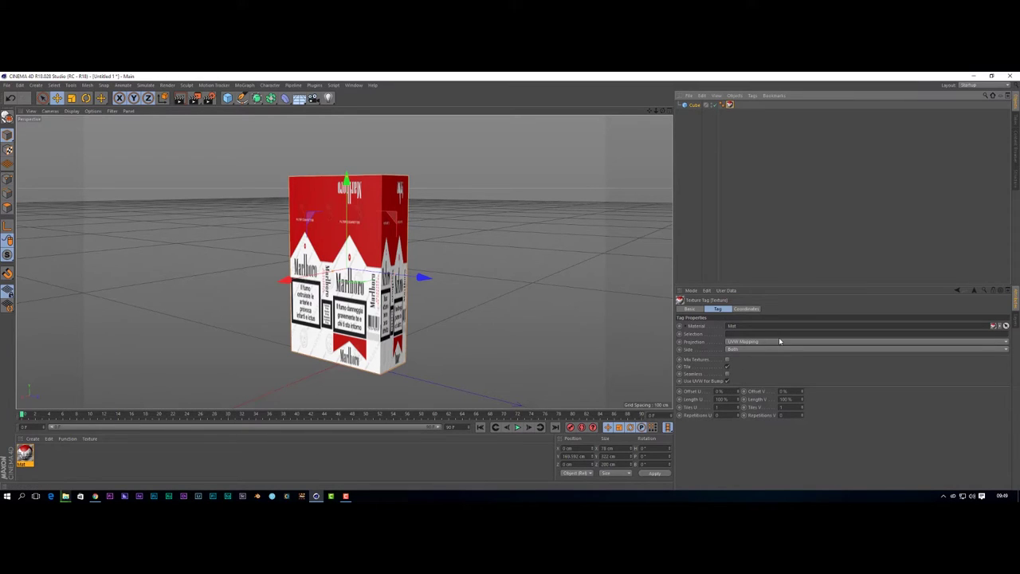
pyautogui.moveTo(743, 391); pyautogui.dragTo(625, 391)
pyautogui.moveTo(740, 401); pyautogui.dragTo(738, 415)
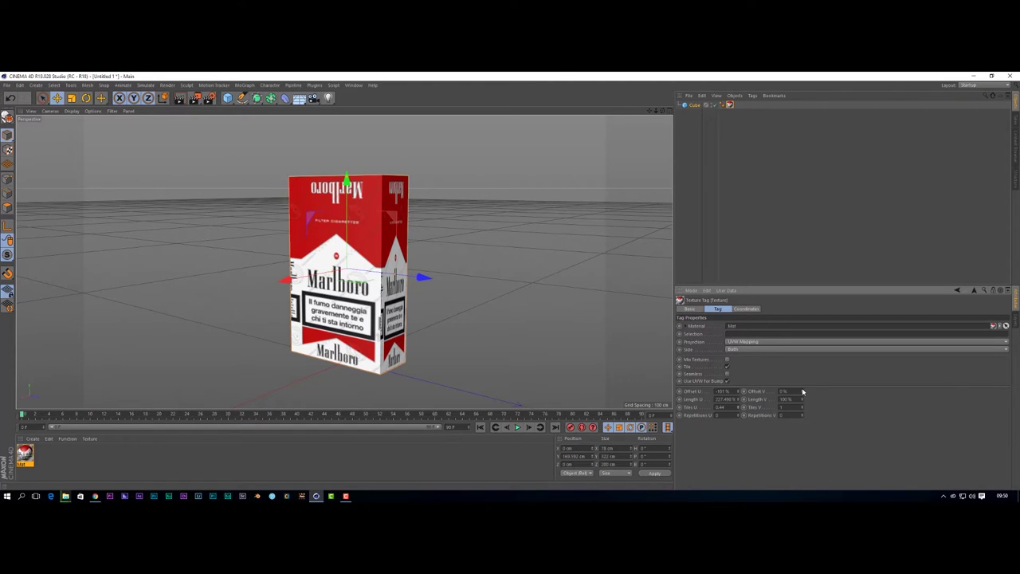
pyautogui.moveTo(802, 391); pyautogui.dragTo(803, 383)
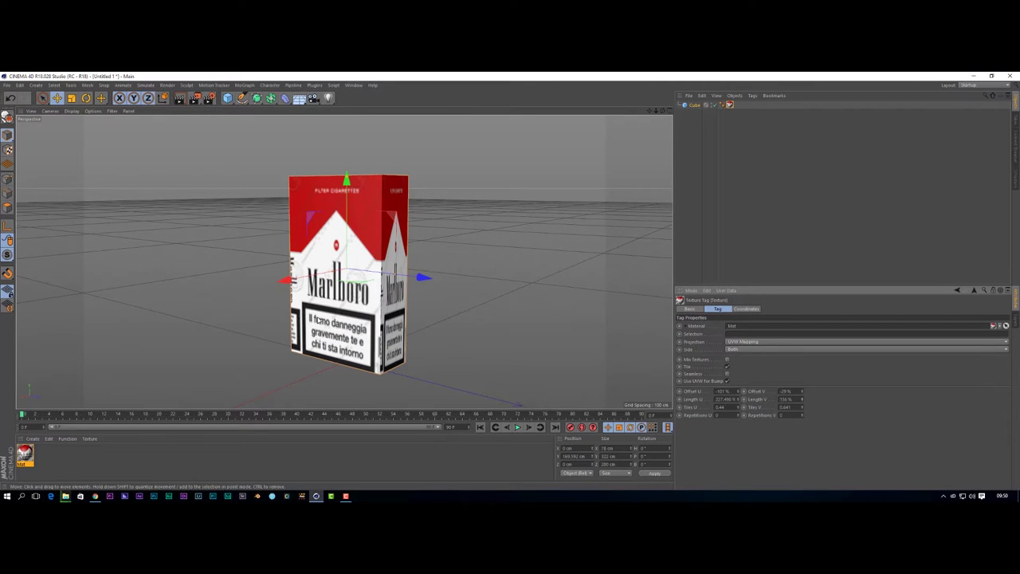
# - Fine-tune the texture's vertical scale on the pack's front face to Tiles V 0.642
pyautogui.click(304, 318)
pyautogui.keyDown('alt'); pyautogui.moveTo(304, 317); pyautogui.dragTo(351, 322); pyautogui.keyUp('alt')
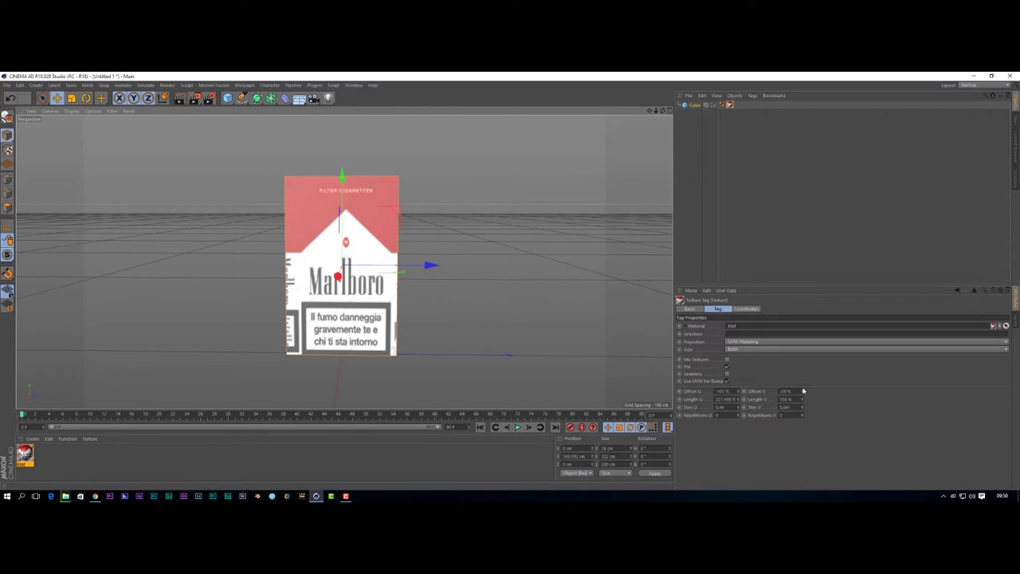
pyautogui.moveTo(802, 395); pyautogui.dragTo(802, 395)
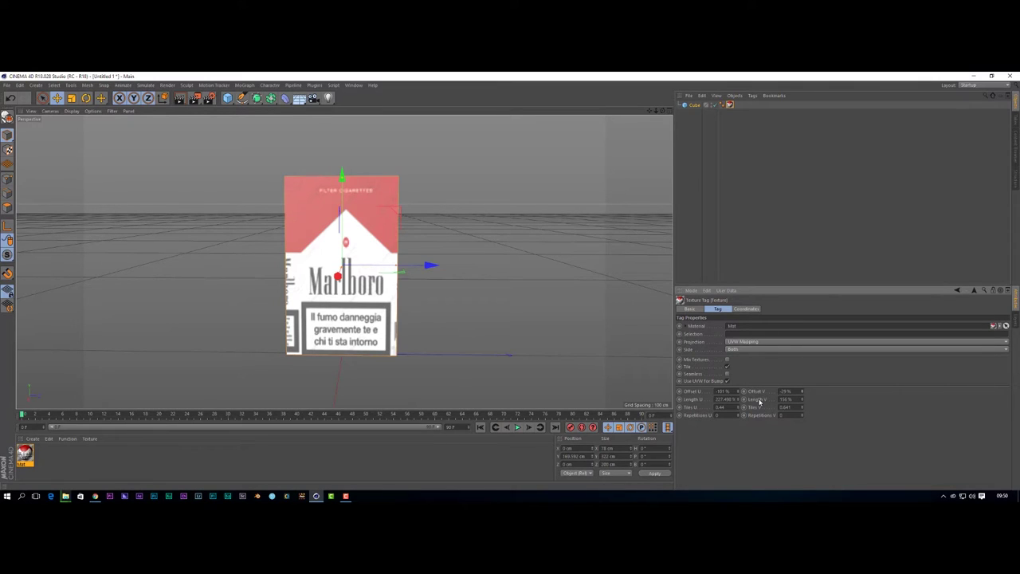
pyautogui.moveTo(802, 399); pyautogui.dragTo(798, 406)
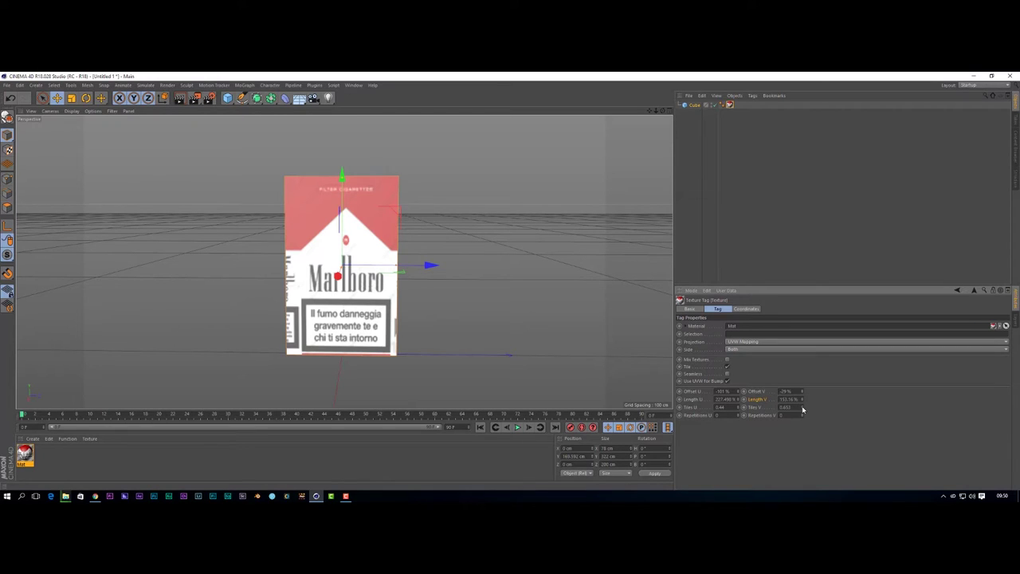
pyautogui.moveTo(803, 409); pyautogui.dragTo(803, 417)
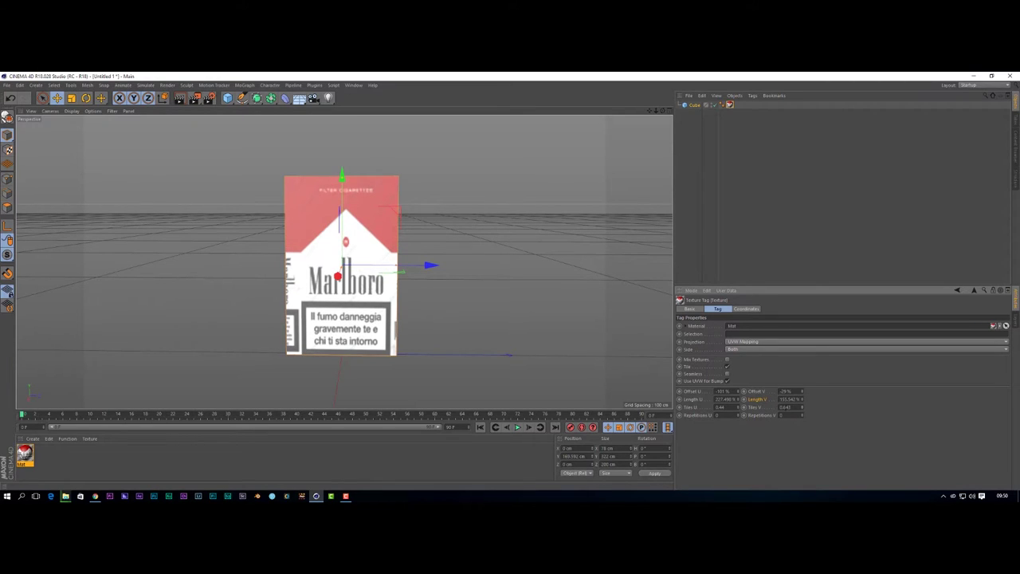
# - Set the texture's Tiles U to 0.38, shift its U offset to fit the pack's front face, and preview the render
pyautogui.moveTo(739, 410)
pyautogui.mouseDown()
pyautogui.moveTo(738, 422)
pyautogui.moveTo(740, 394)
pyautogui.moveTo(740, 409)
pyautogui.mouseUp()
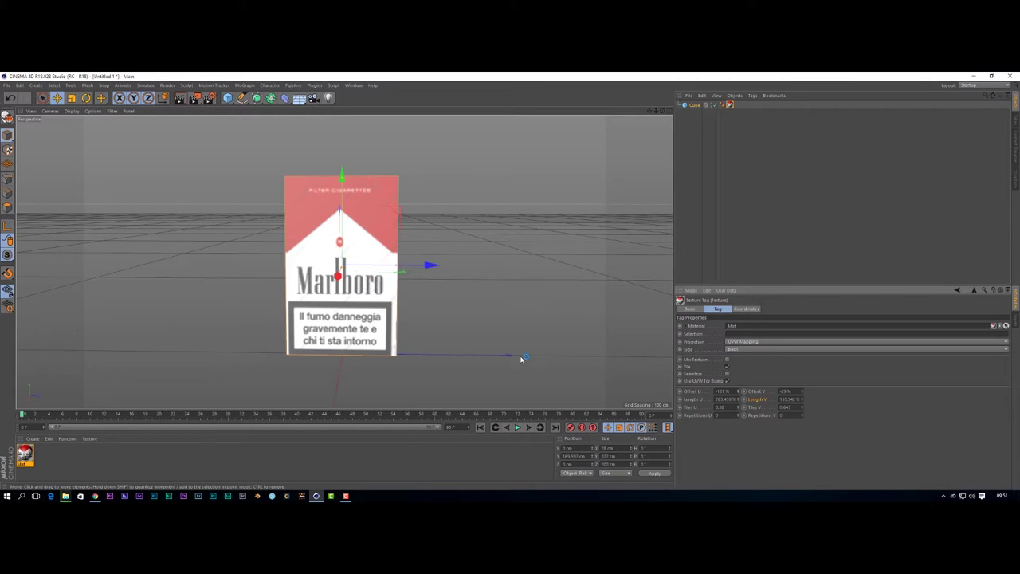
pyautogui.keyDown('alt'); pyautogui.moveTo(519, 346); pyautogui.dragTo(455, 280); pyautogui.keyUp('alt')
pyautogui.scroll(-3, 451, 298)
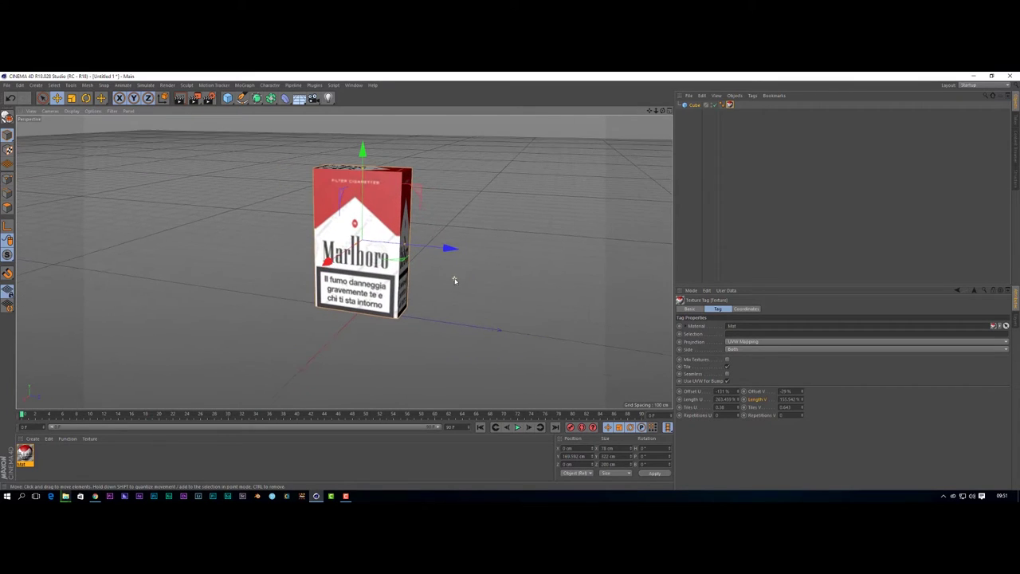
pyautogui.click(180, 98)
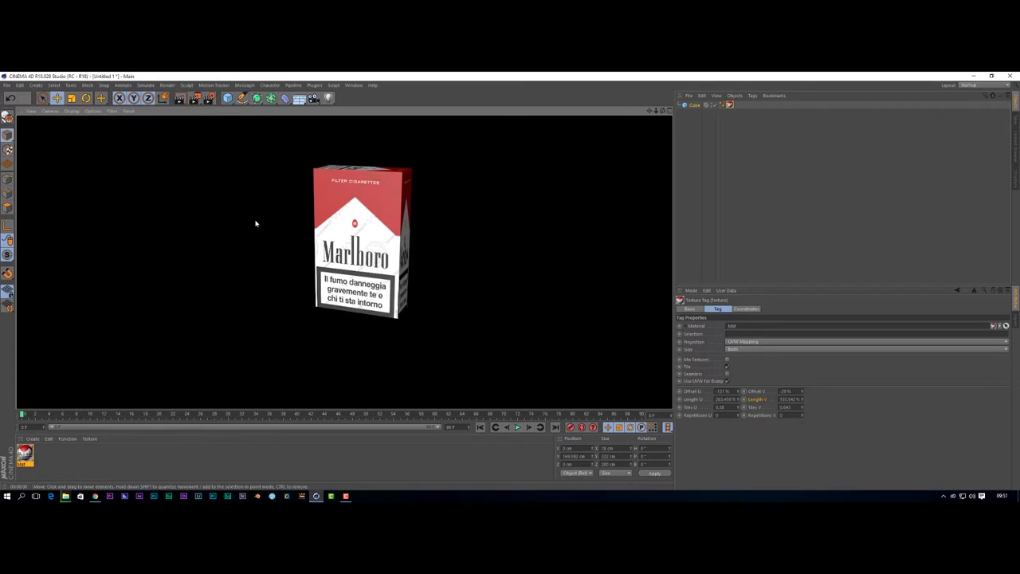
pyautogui.click(285, 303)
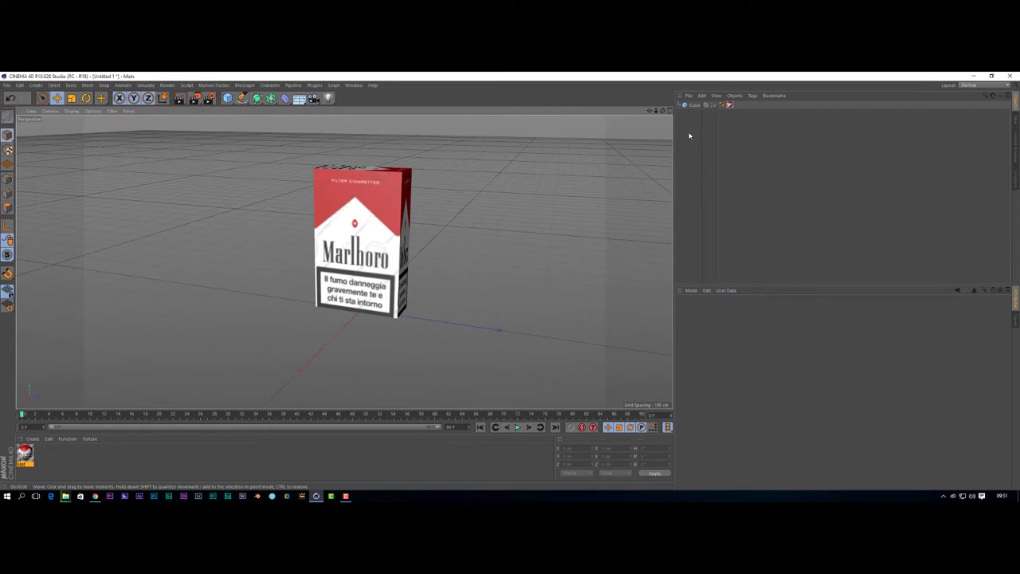
# - Set the cube's texture tag to Offset U -130 % and Offset V -30 %, and preview the render
pyautogui.click(730, 104)
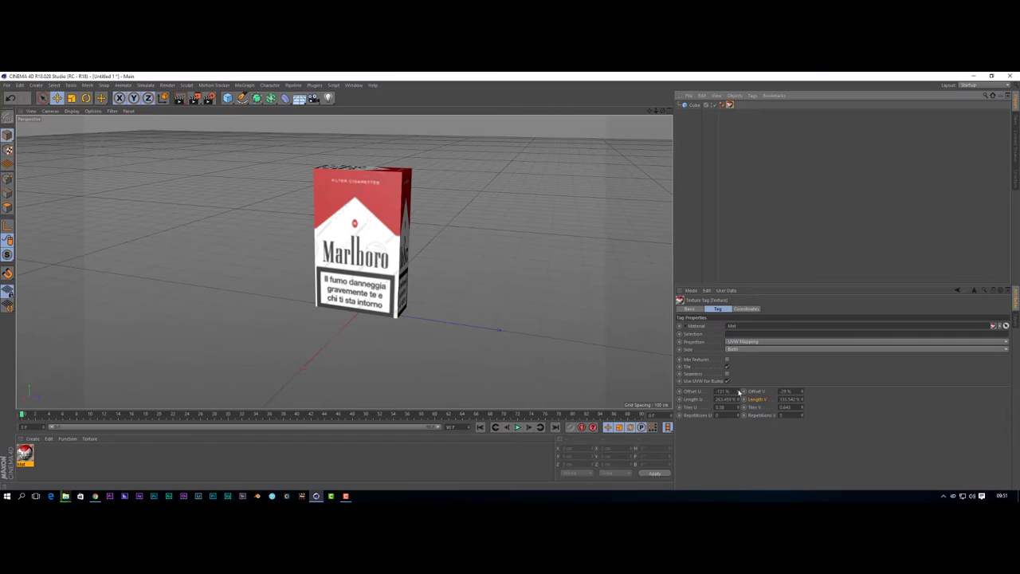
pyautogui.moveTo(739, 391); pyautogui.dragTo(739, 390)
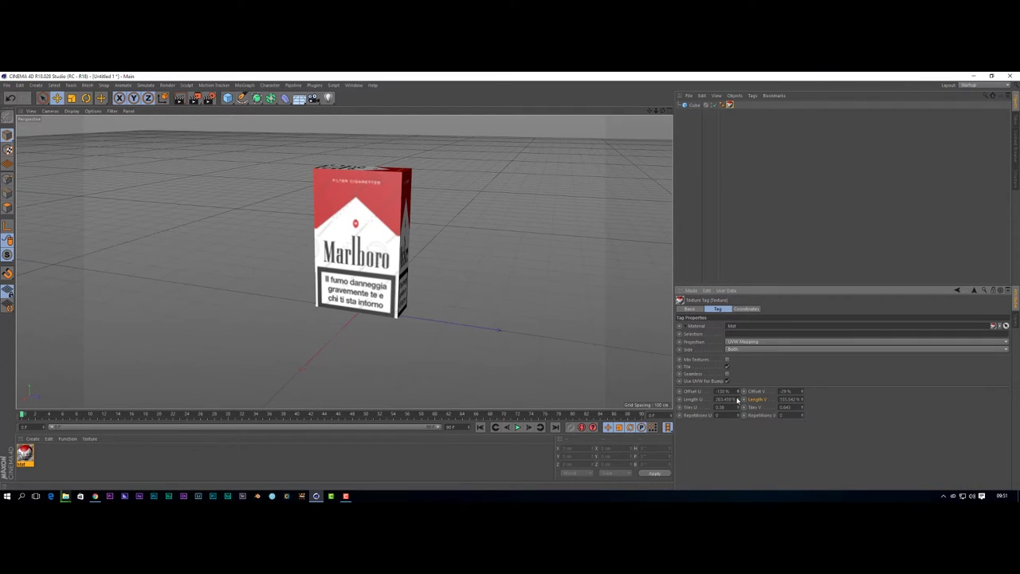
pyautogui.click(803, 394)
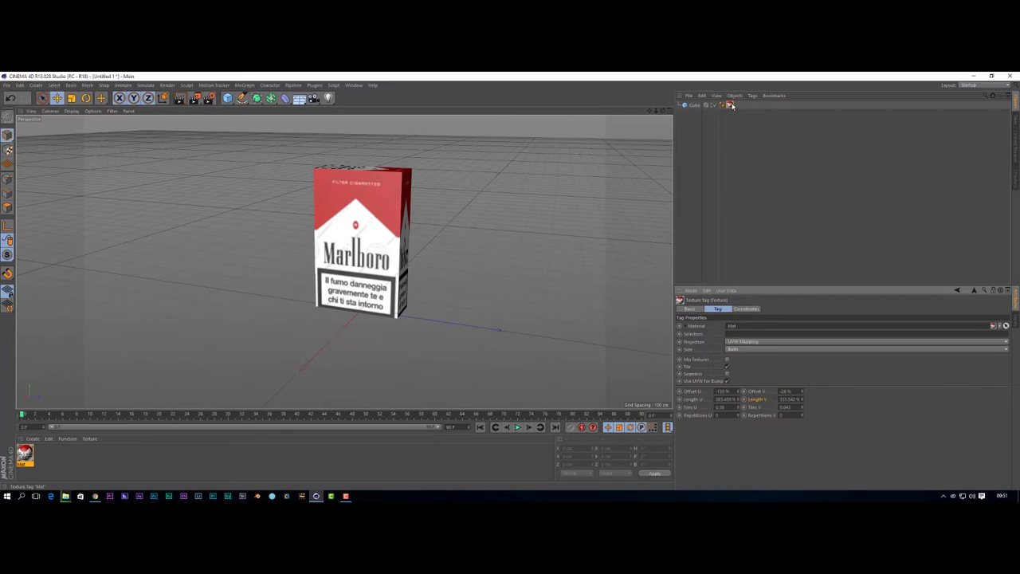
pyautogui.click(758, 391)
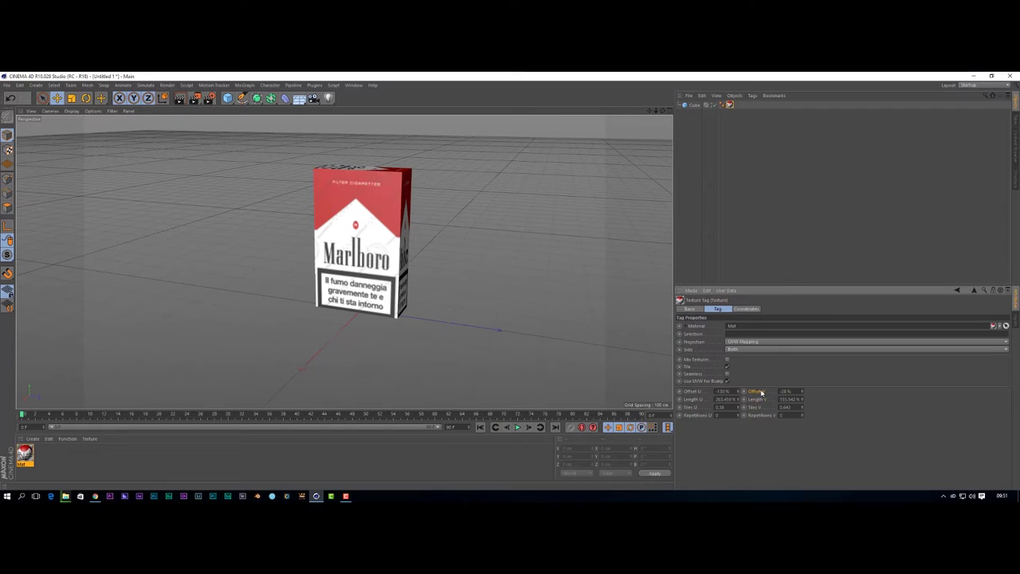
pyautogui.moveTo(790, 389); pyautogui.dragTo(786, 389)
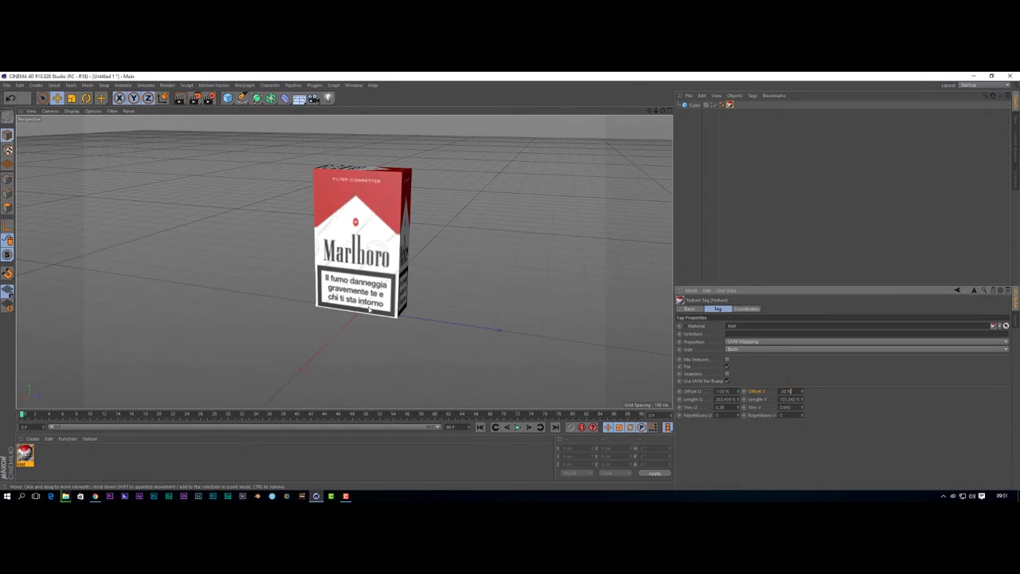
pyautogui.click(180, 101)
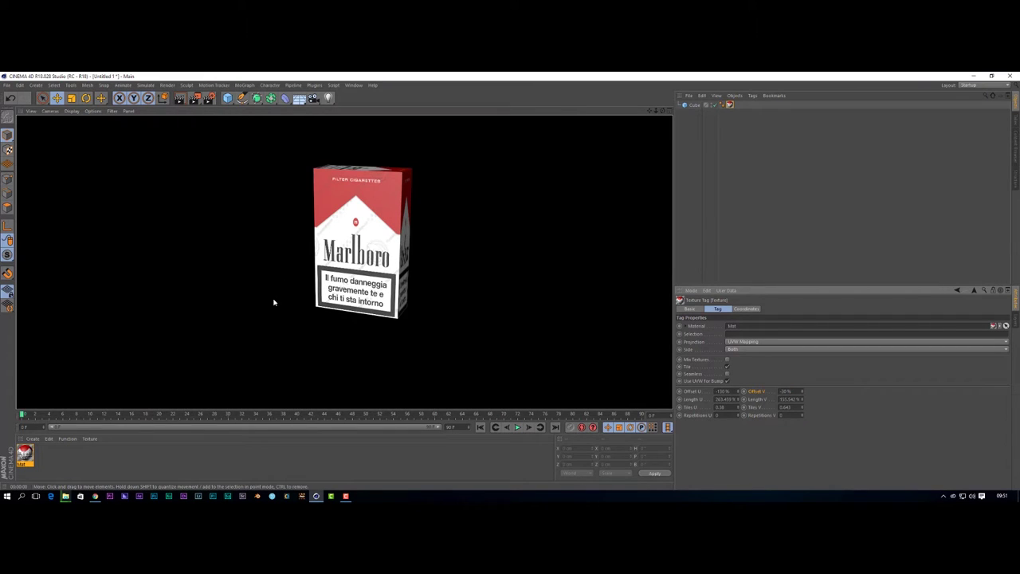
pyautogui.click(298, 309)
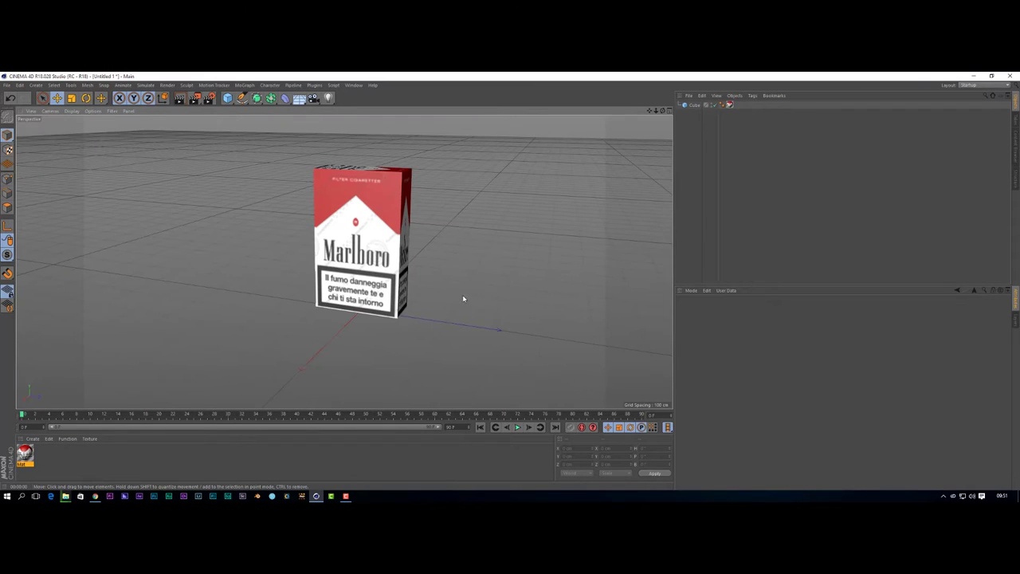
# - Add a capsule, move it out in front of the pack, and raise it to about Y 120 cm
pyautogui.keyDown('alt'); pyautogui.moveTo(463, 299); pyautogui.dragTo(352, 198); pyautogui.keyUp('alt')
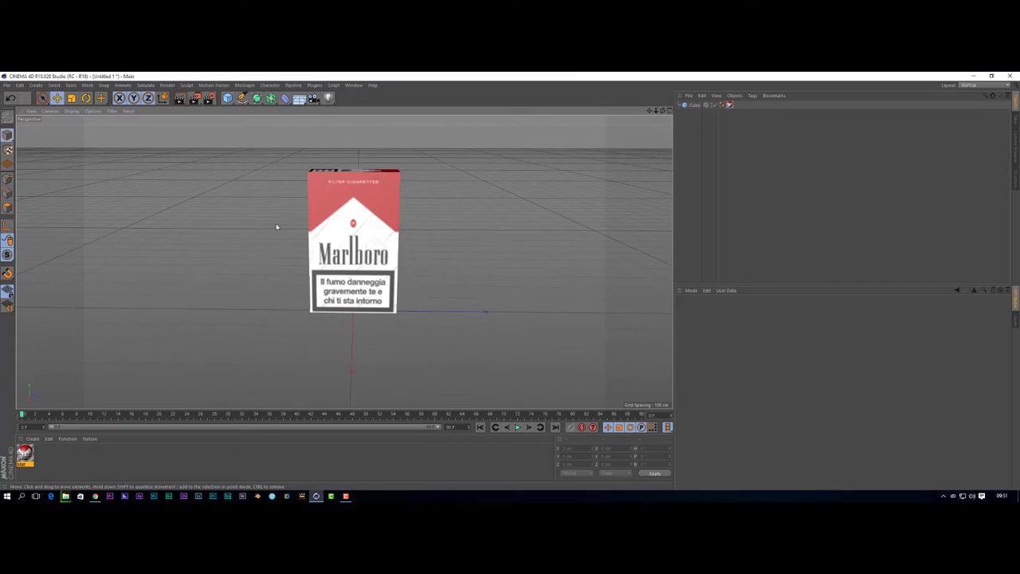
pyautogui.keyDown('alt'); pyautogui.moveTo(276, 228); pyautogui.dragTo(203, 239); pyautogui.keyUp('alt')
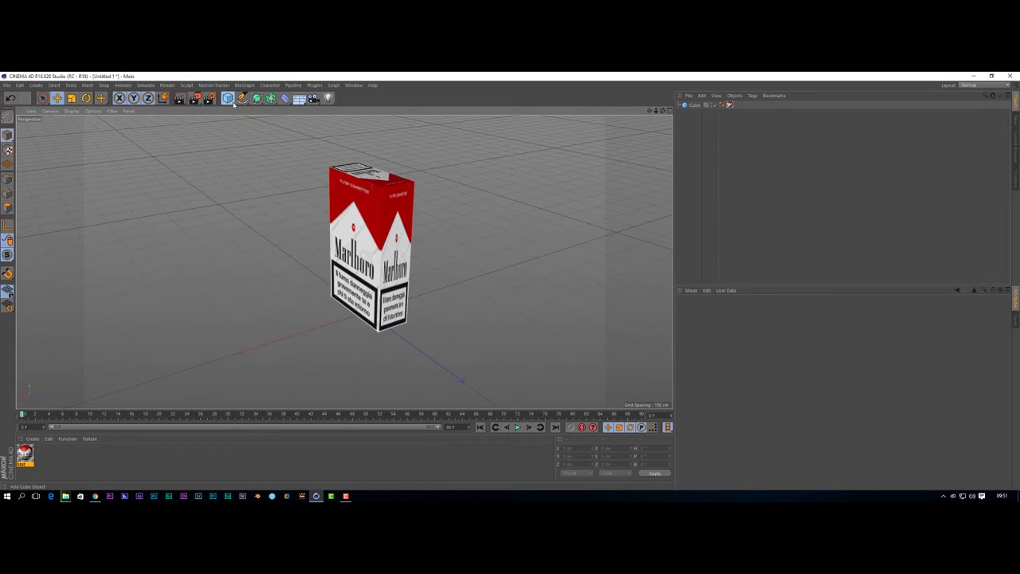
pyautogui.moveTo(234, 104); pyautogui.dragTo(354, 363)
pyautogui.moveTo(289, 337); pyautogui.dragTo(236, 331)
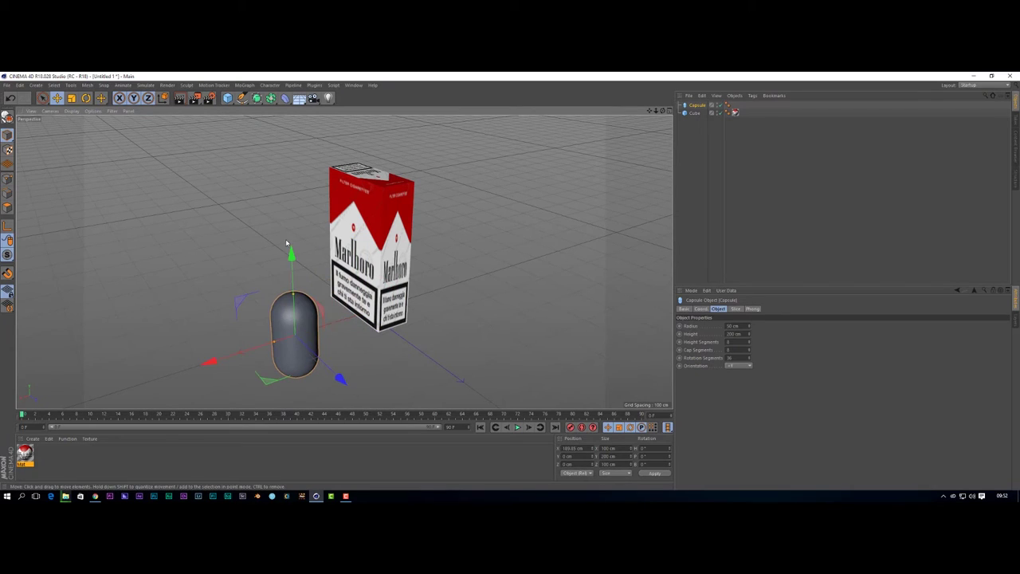
pyautogui.moveTo(291, 254); pyautogui.dragTo(291, 203)
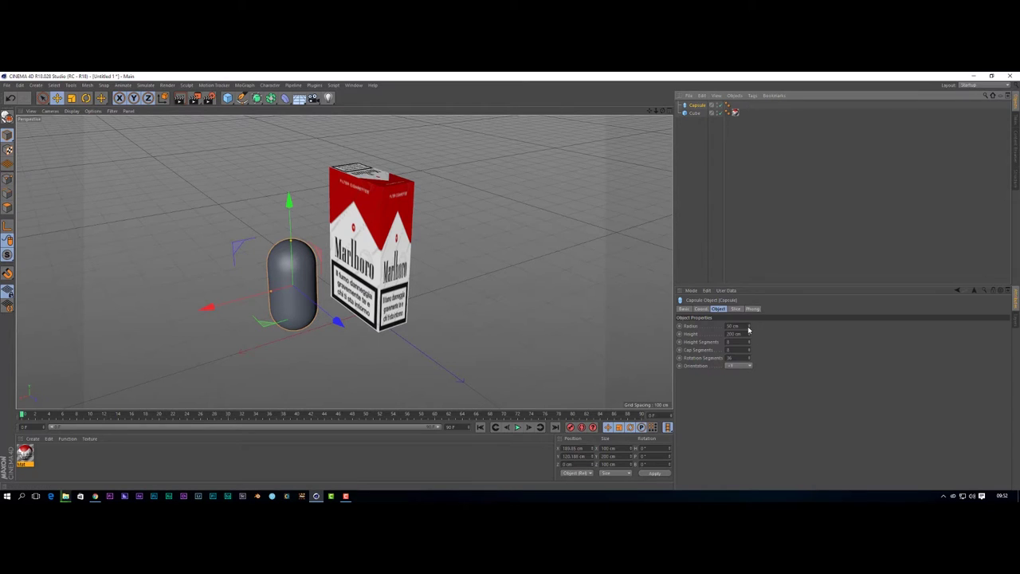
# - Reshape the capsule into a slim cigarette with a radius of 11 cm and a height of 299 cm
pyautogui.moveTo(749, 327); pyautogui.dragTo(749, 379)
pyautogui.keyDown('alt'); pyautogui.moveTo(291, 346); pyautogui.dragTo(339, 348); pyautogui.keyUp('alt')
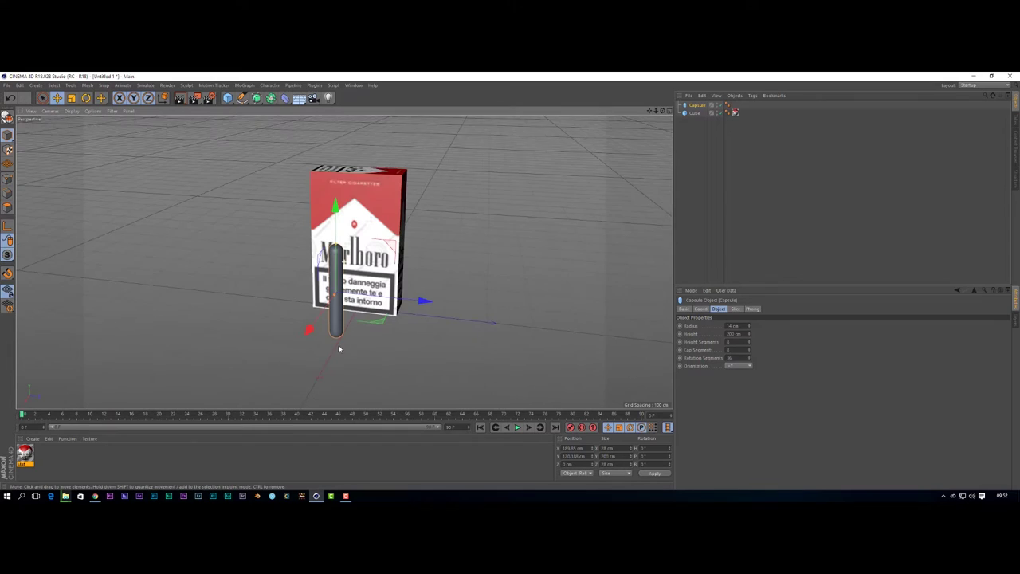
pyautogui.moveTo(335, 209); pyautogui.dragTo(338, 192)
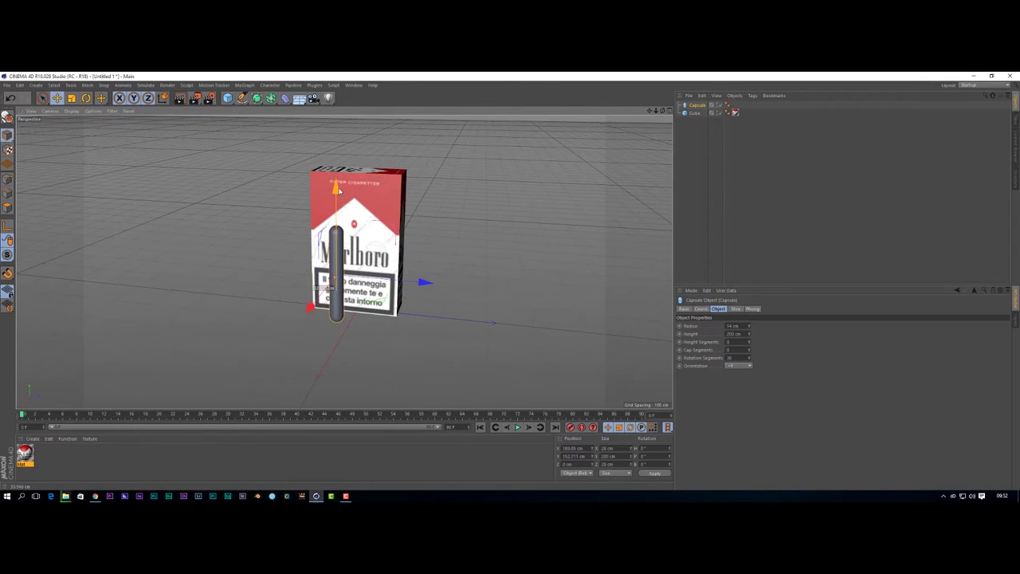
pyautogui.keyDown('alt'); pyautogui.moveTo(451, 312); pyautogui.dragTo(369, 254); pyautogui.keyUp('alt')
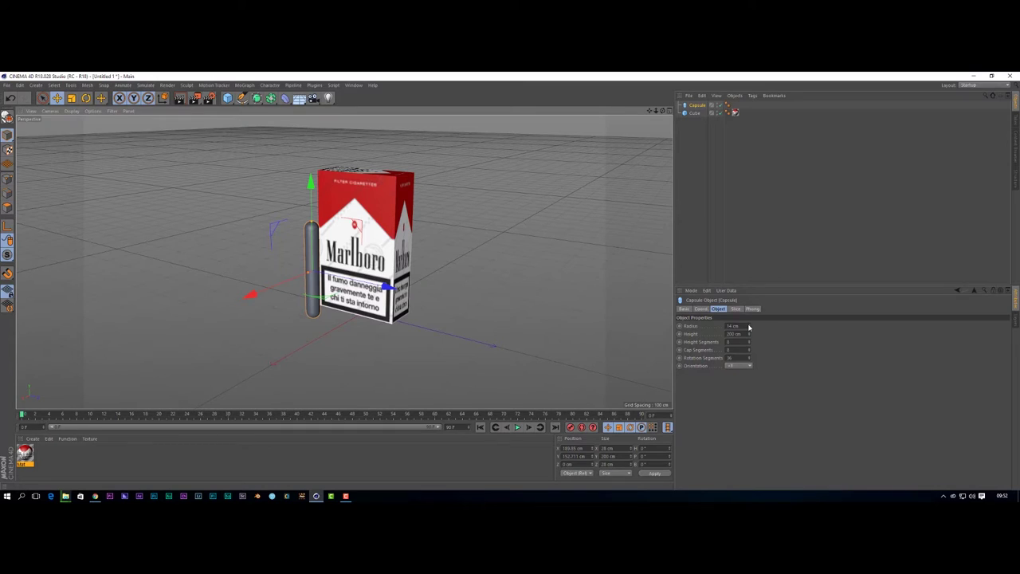
pyautogui.moveTo(748, 327); pyautogui.dragTo(749, 321)
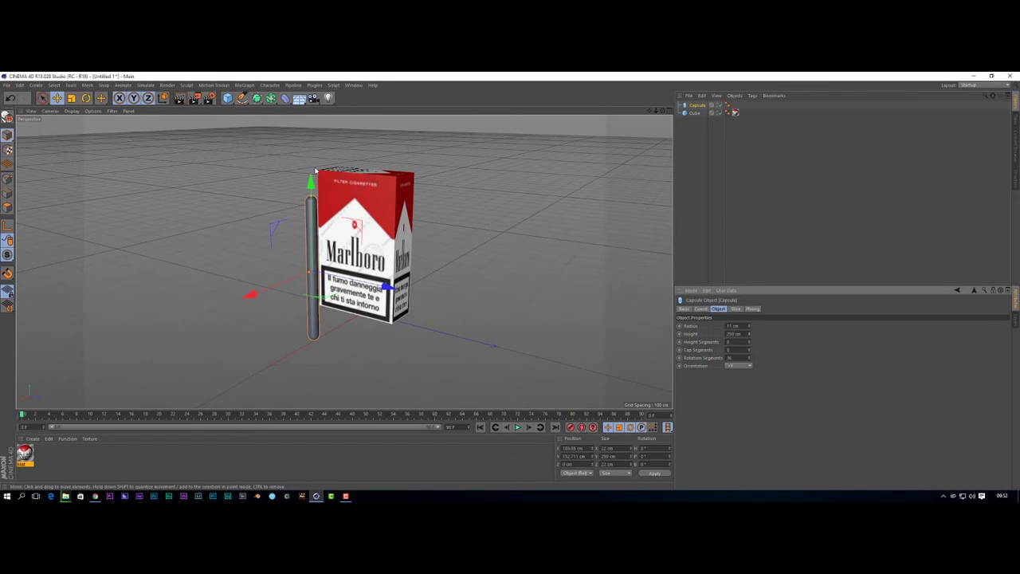
# - Position the capsule upright close to the pack's front face, at about X 97 cm and Y 137 cm
pyautogui.moveTo(310, 182); pyautogui.dragTo(310, 163)
pyautogui.keyDown('alt'); pyautogui.moveTo(203, 263); pyautogui.dragTo(255, 279); pyautogui.keyUp('alt')
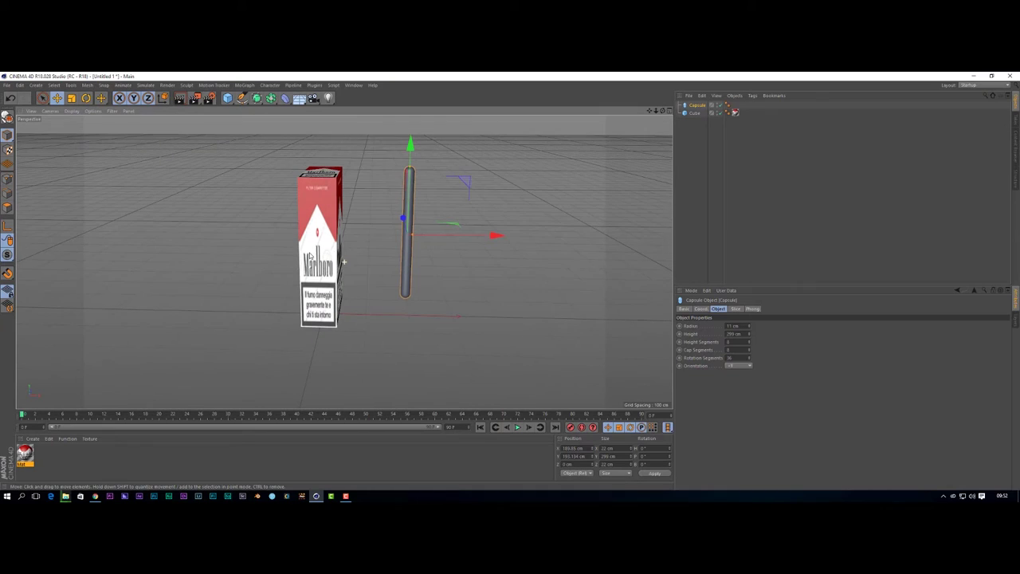
pyautogui.moveTo(410, 146); pyautogui.dragTo(409, 166)
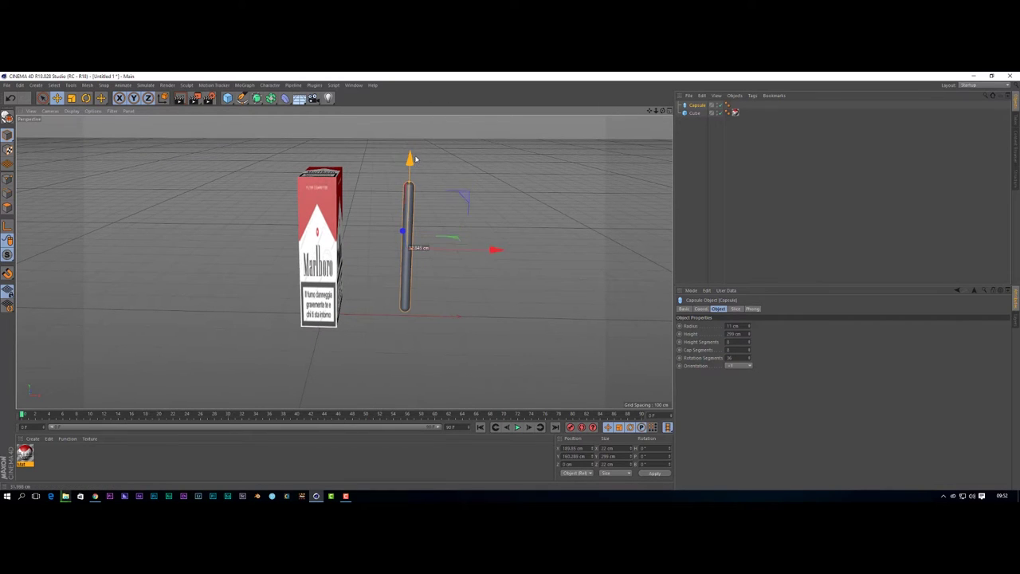
pyautogui.moveTo(494, 256); pyautogui.dragTo(348, 275)
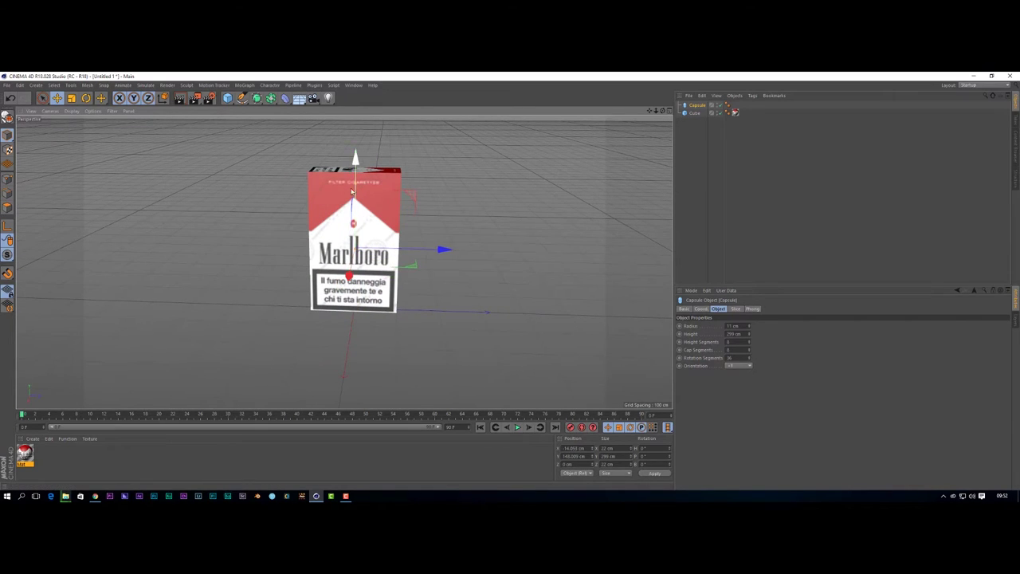
pyautogui.moveTo(355, 156); pyautogui.dragTo(429, 200)
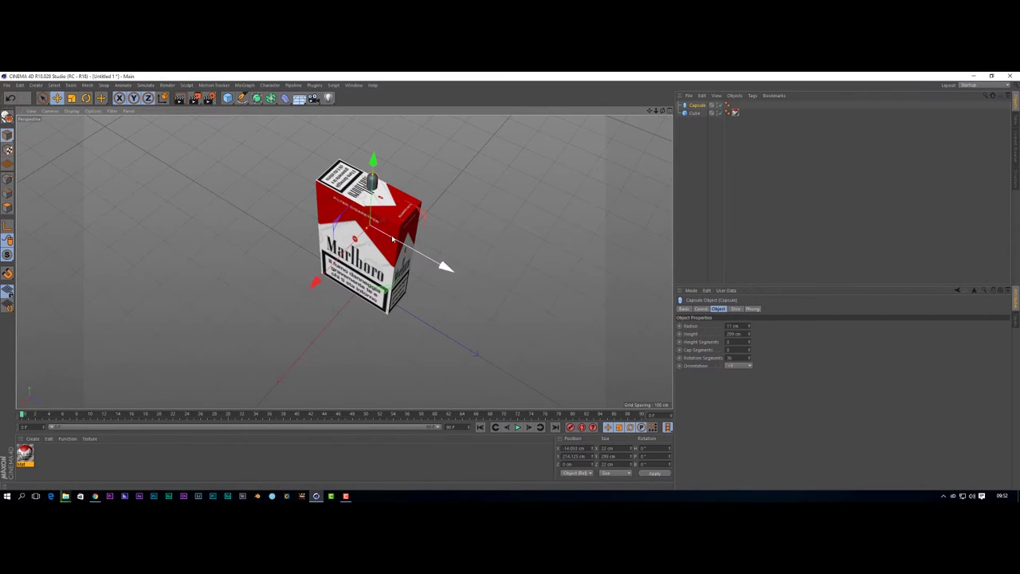
pyautogui.moveTo(314, 280); pyautogui.dragTo(286, 313)
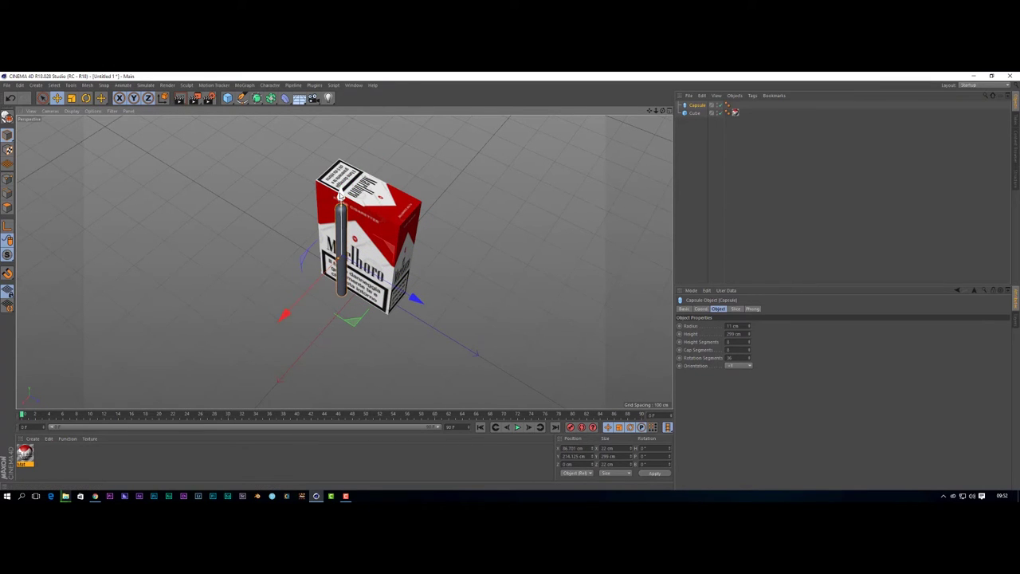
pyautogui.keyDown('alt'); pyautogui.moveTo(194, 263); pyautogui.dragTo(363, 172); pyautogui.keyUp('alt')
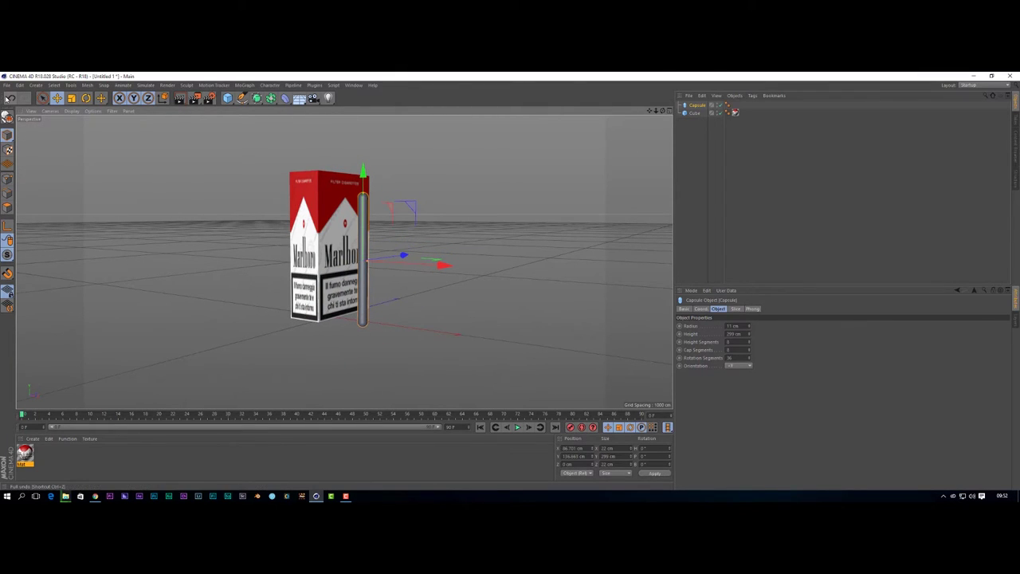
# - Create a new material and load the cigarette image 6408 from the Desktop as its color texture
pyautogui.click(33, 439)
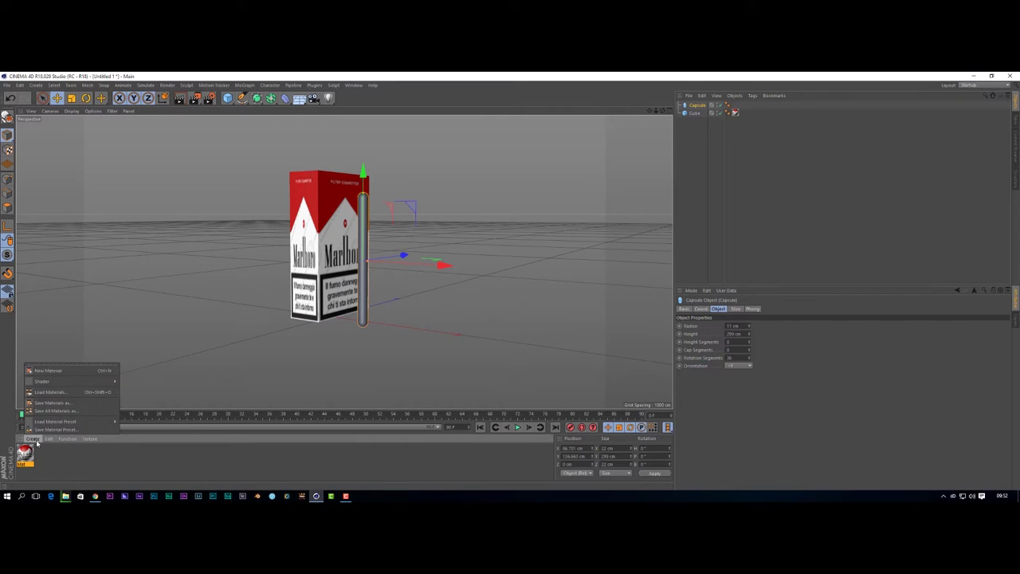
pyautogui.click(44, 371)
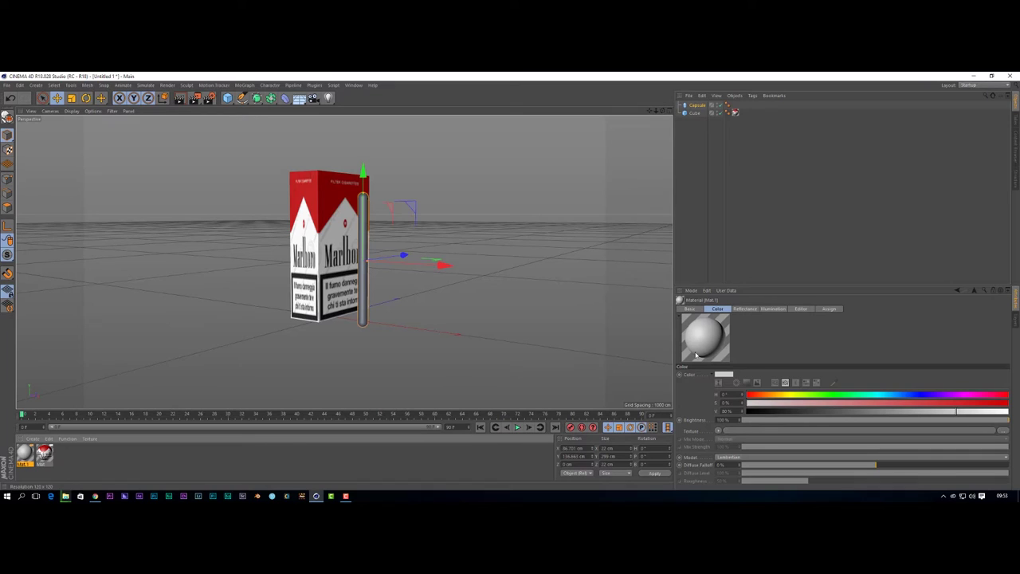
pyautogui.doubleClick(29, 456)
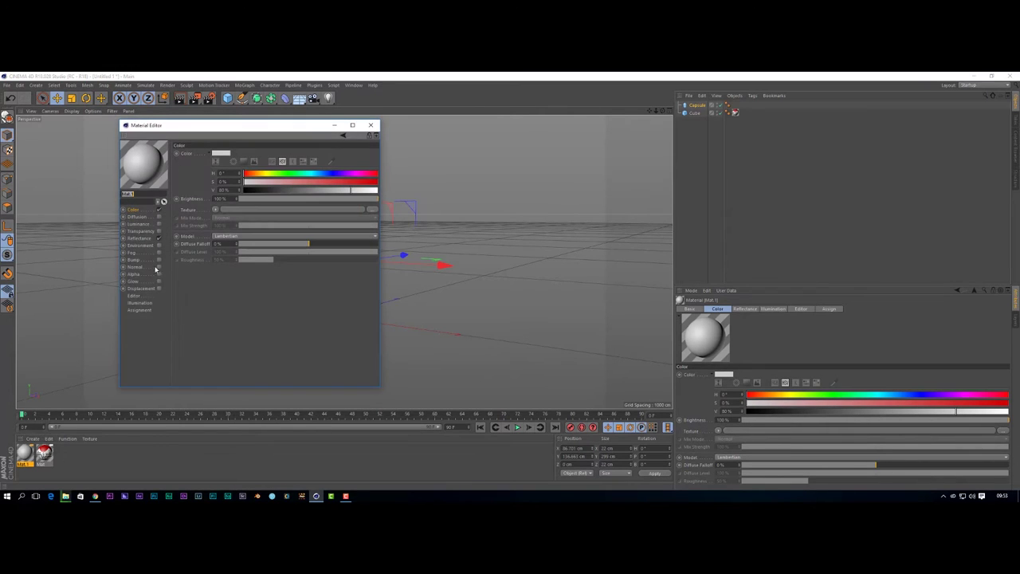
pyautogui.click(373, 210)
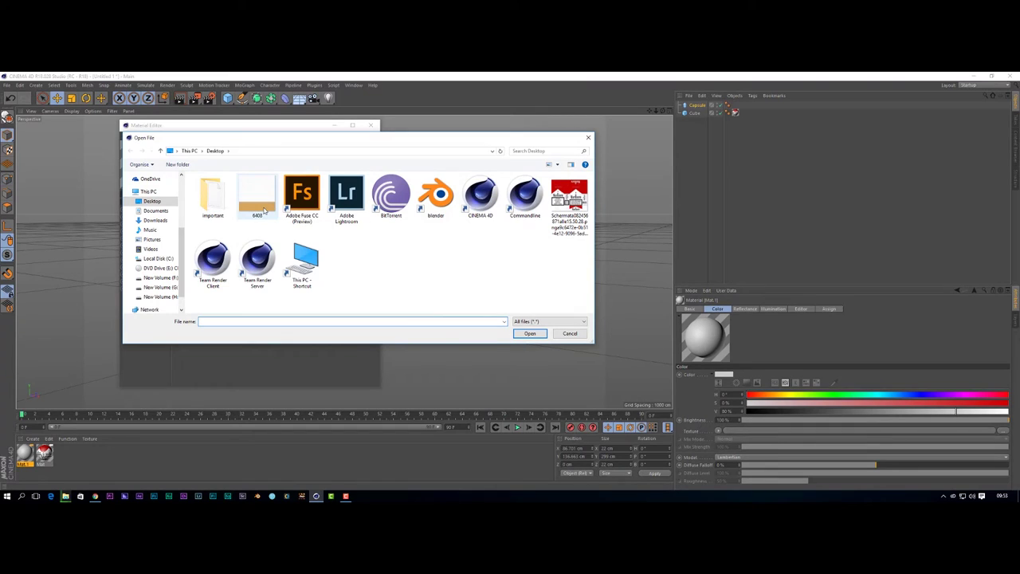
pyautogui.click(265, 210)
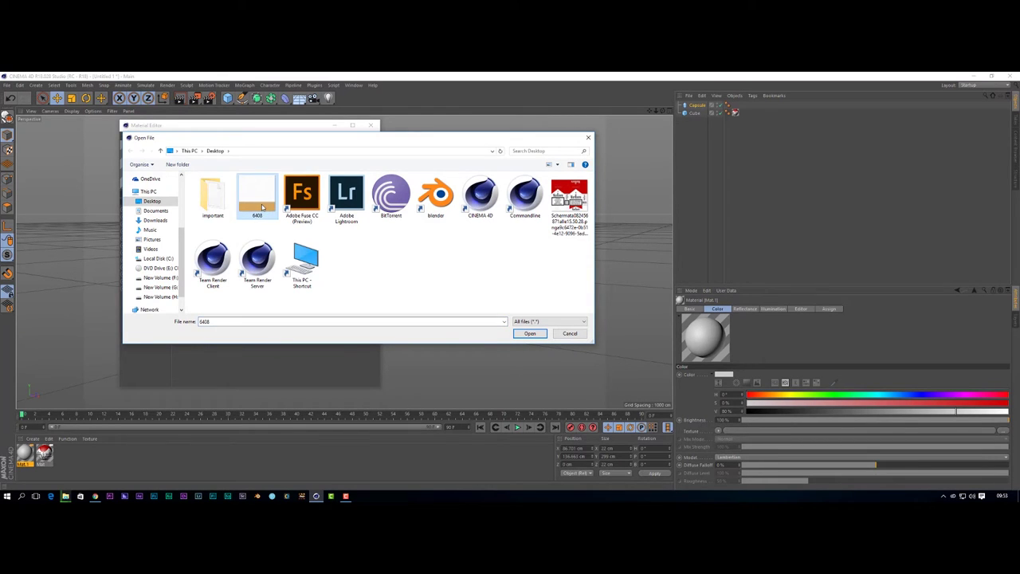
pyautogui.doubleClick(262, 207)
pyautogui.click(518, 312)
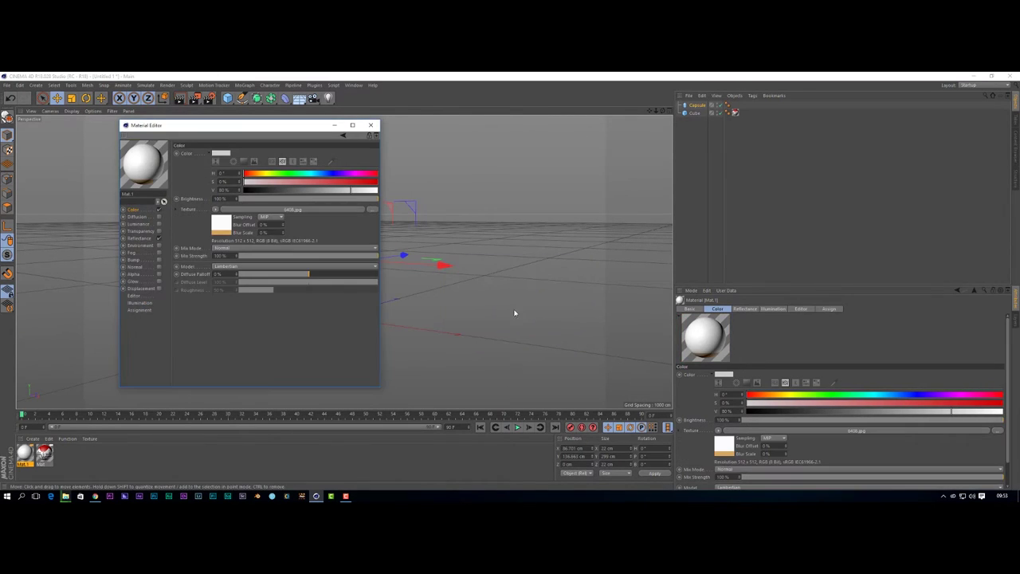
pyautogui.click(334, 125)
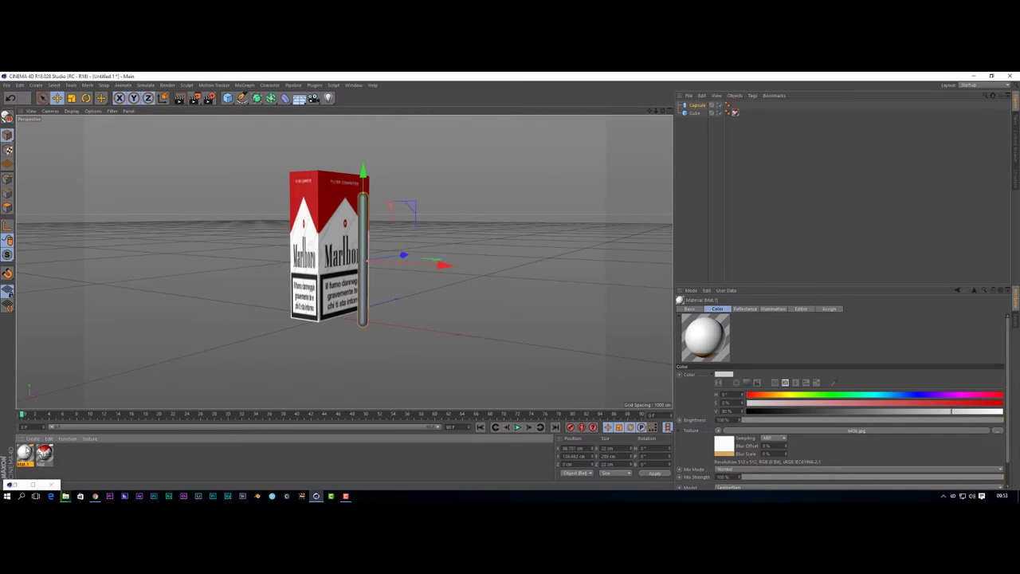
# - Apply the cigarette material to the capsule and check it from several angles
pyautogui.moveTo(23, 456); pyautogui.dragTo(362, 309)
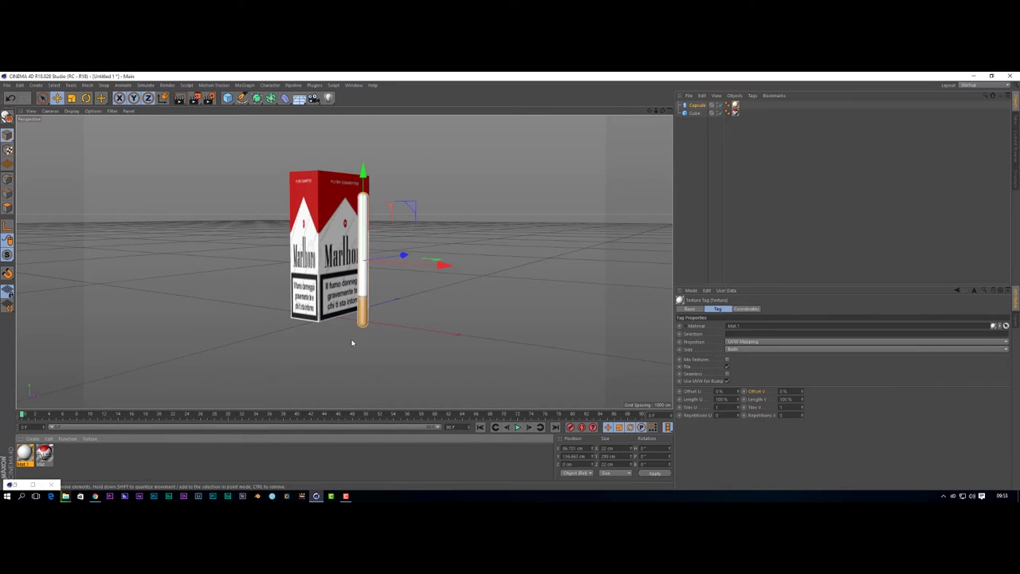
pyautogui.keyDown('alt'); pyautogui.moveTo(439, 307); pyautogui.dragTo(355, 247); pyautogui.keyUp('alt')
pyautogui.keyDown('alt'); pyautogui.moveTo(423, 324); pyautogui.dragTo(423, 288); pyautogui.keyUp('alt')
pyautogui.keyDown('alt'); pyautogui.moveTo(303, 293); pyautogui.dragTo(363, 259); pyautogui.keyUp('alt')
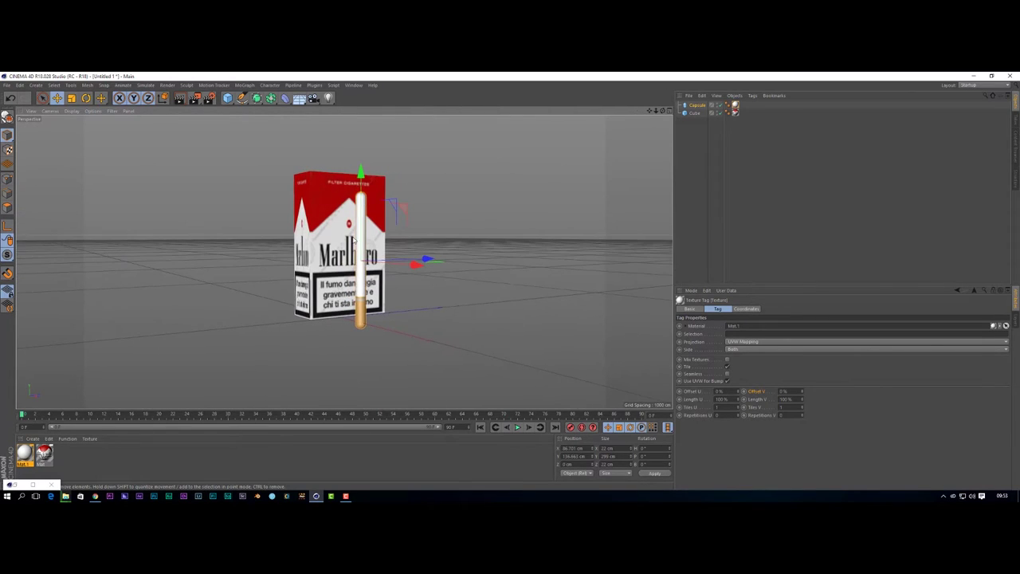
# - Rotate the capsule cigarette about 90° in pitch so it lies flat and lower it to about Y 28 cm
pyautogui.click(86, 98)
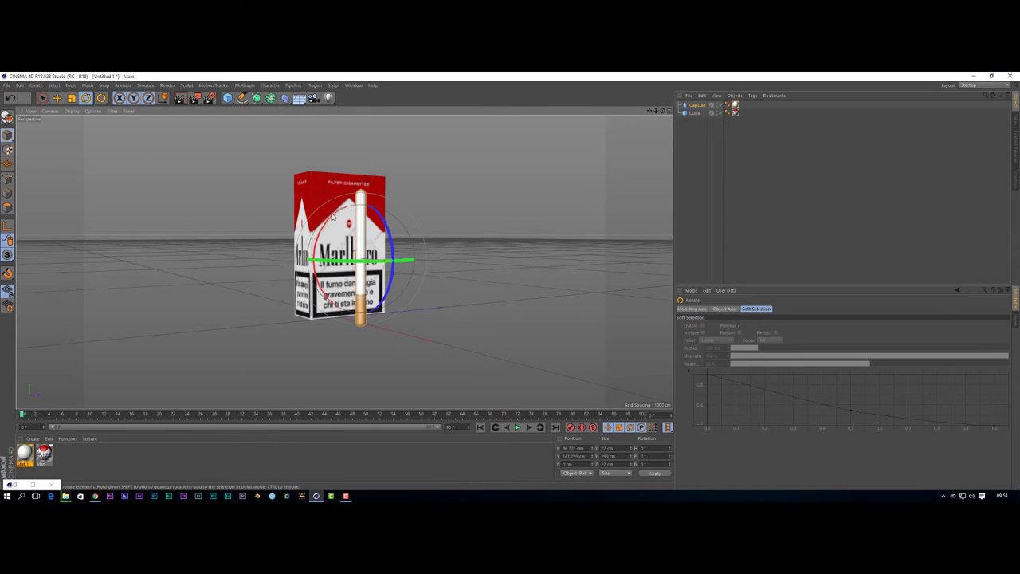
pyautogui.moveTo(333, 217); pyautogui.dragTo(283, 327)
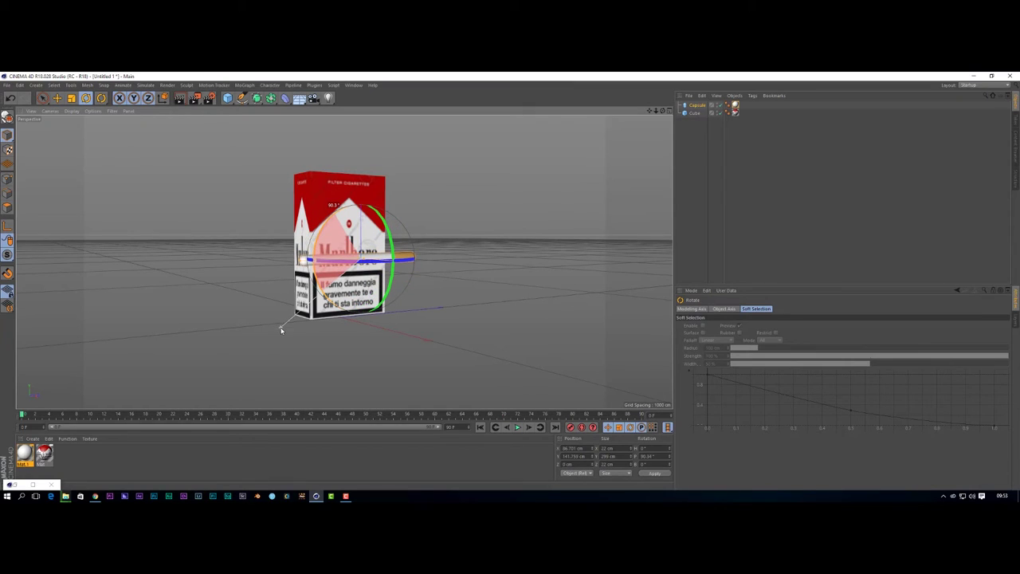
pyautogui.click(56, 99)
pyautogui.moveTo(361, 171); pyautogui.dragTo(361, 222)
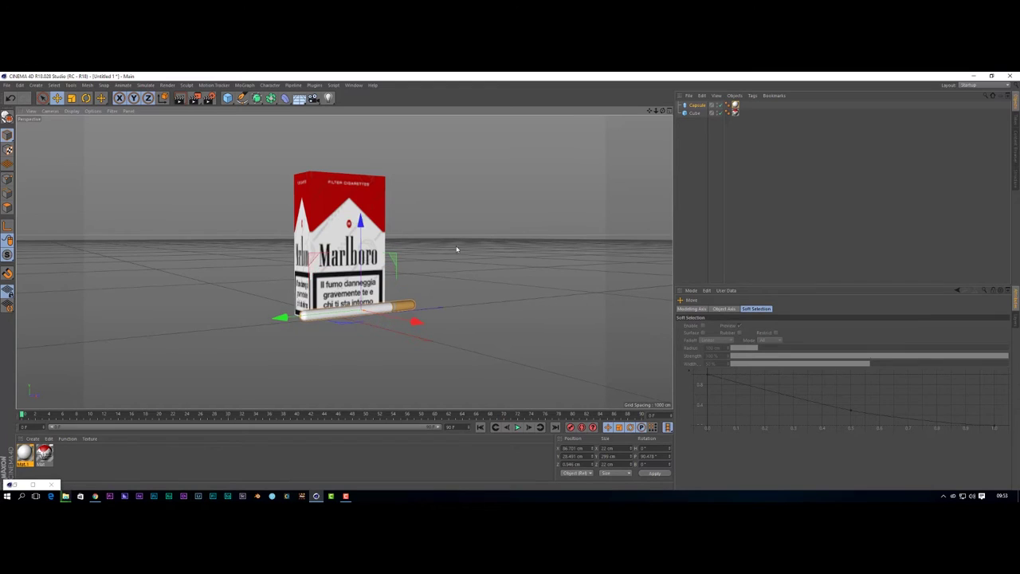
# - Lower the cigarette to about Y 14 cm and the pack to about Y 163 cm so both rest near ground level
pyautogui.keyDown('alt'); pyautogui.moveTo(456, 250); pyautogui.dragTo(459, 279); pyautogui.keyUp('alt')
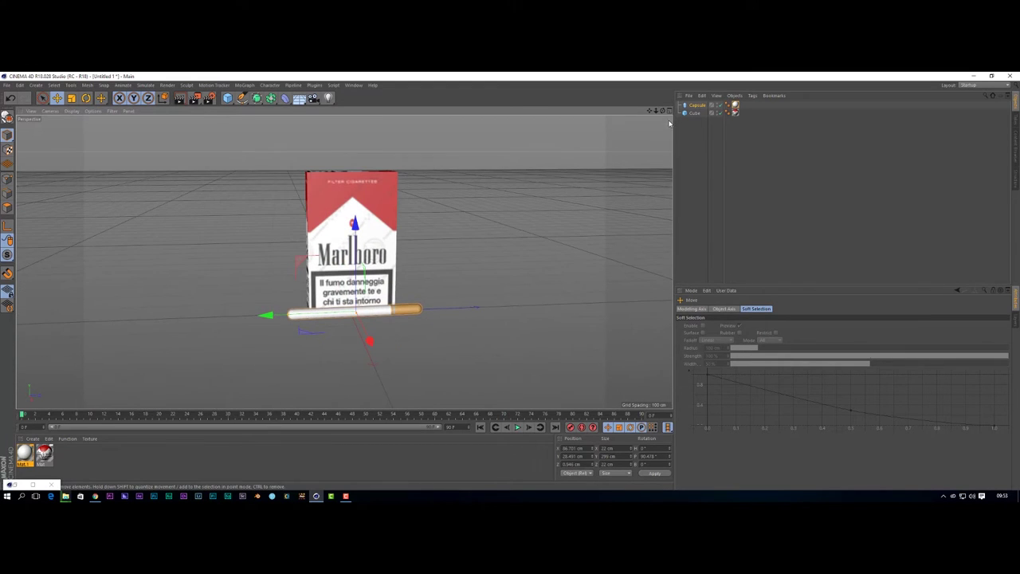
pyautogui.click(669, 111)
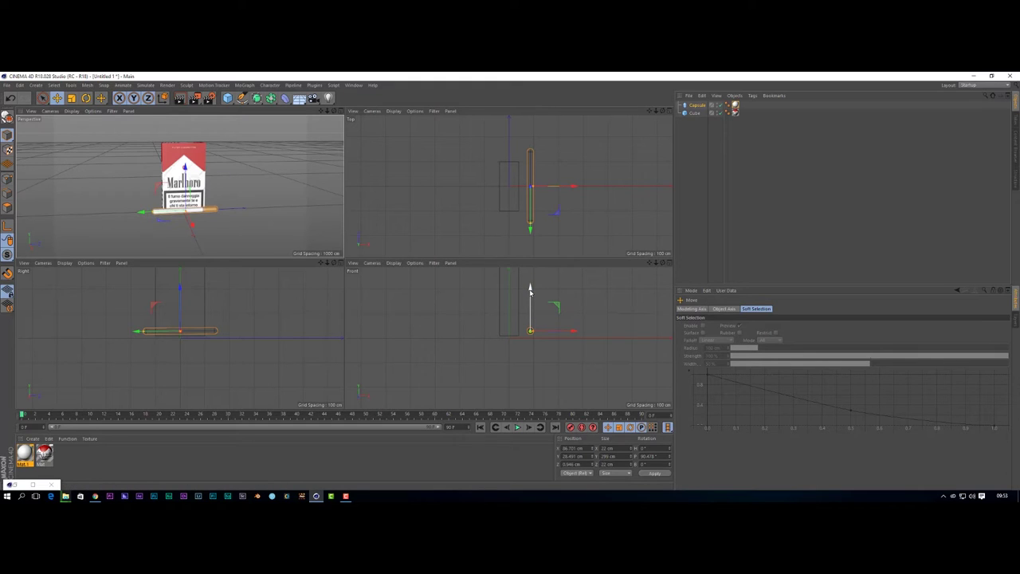
pyautogui.moveTo(531, 292); pyautogui.dragTo(531, 295)
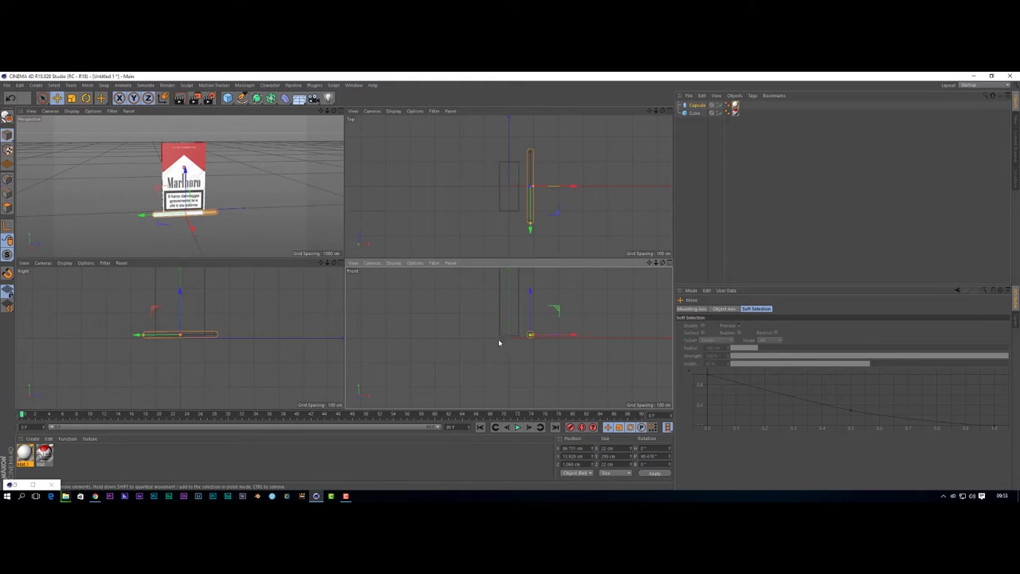
pyautogui.click(509, 322)
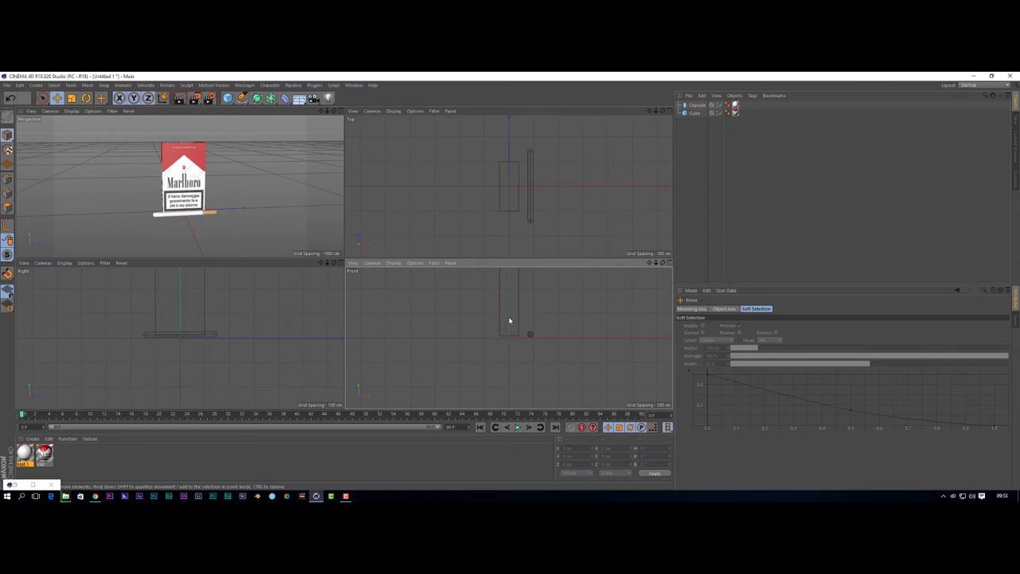
pyautogui.click(695, 115)
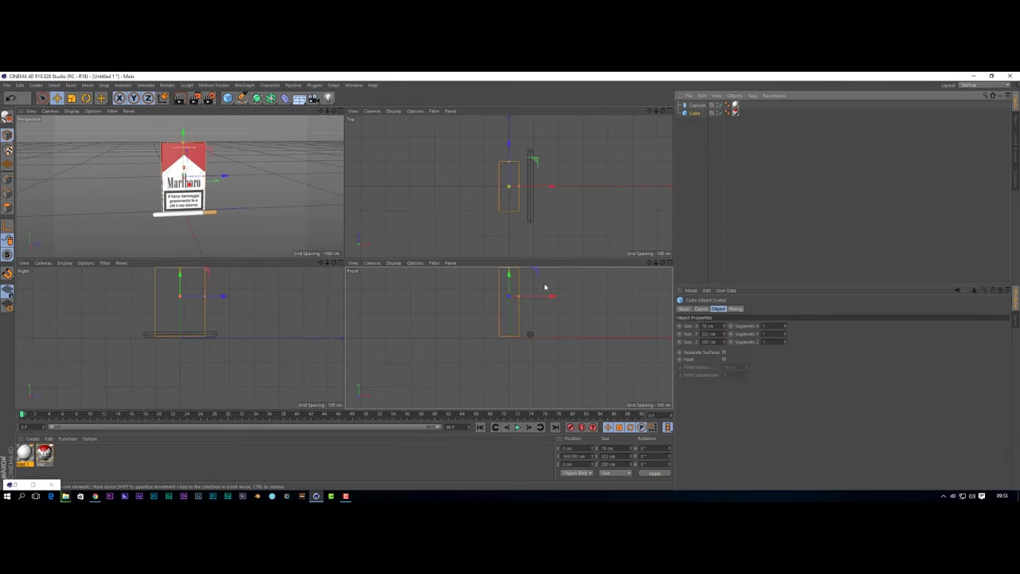
pyautogui.moveTo(509, 274); pyautogui.dragTo(510, 280)
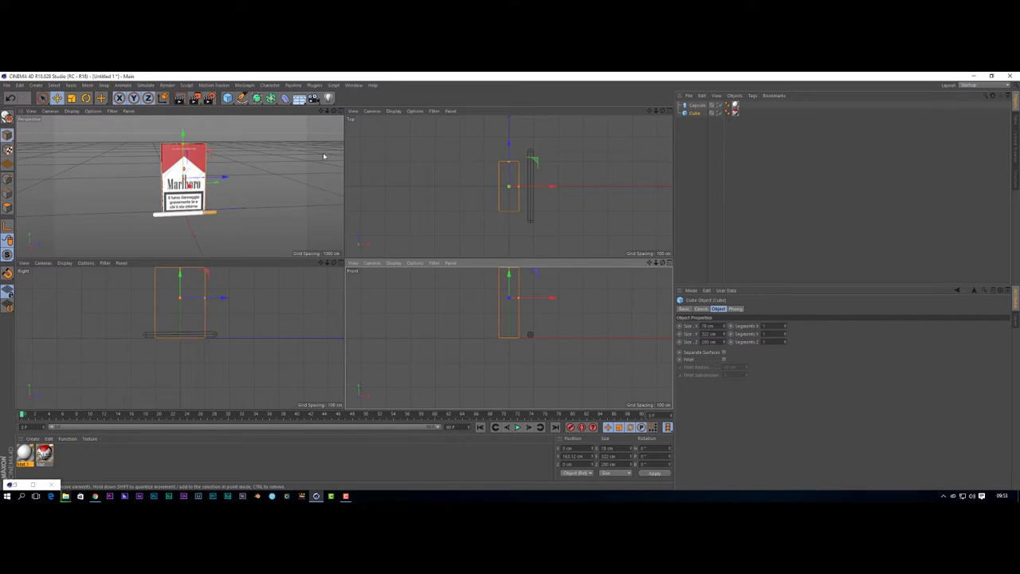
pyautogui.middleClick(298, 244)
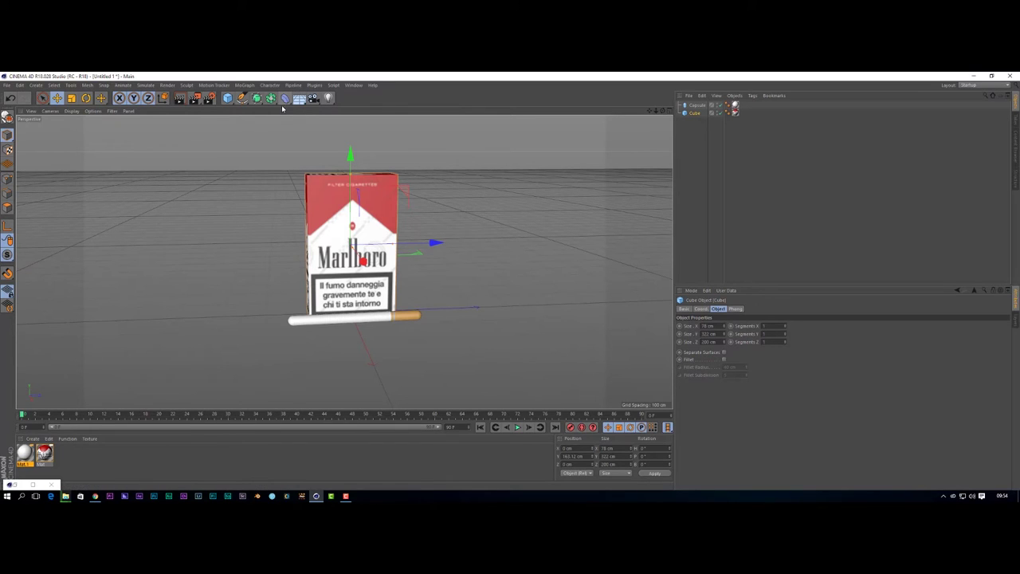
# - Add a plane beneath the pack and cigarette and set its width and height to 2000 cm
pyautogui.moveTo(228, 98); pyautogui.dragTo(288, 124)
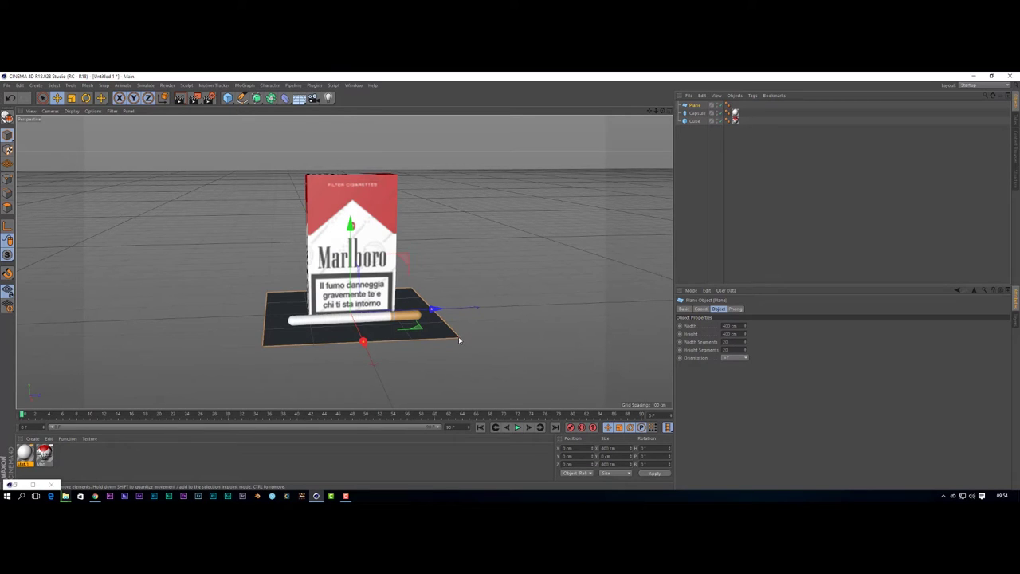
pyautogui.moveTo(459, 341)
pyautogui.mouseDown()
pyautogui.moveTo(474, 346)
pyautogui.moveTo(460, 339)
pyautogui.mouseUp()
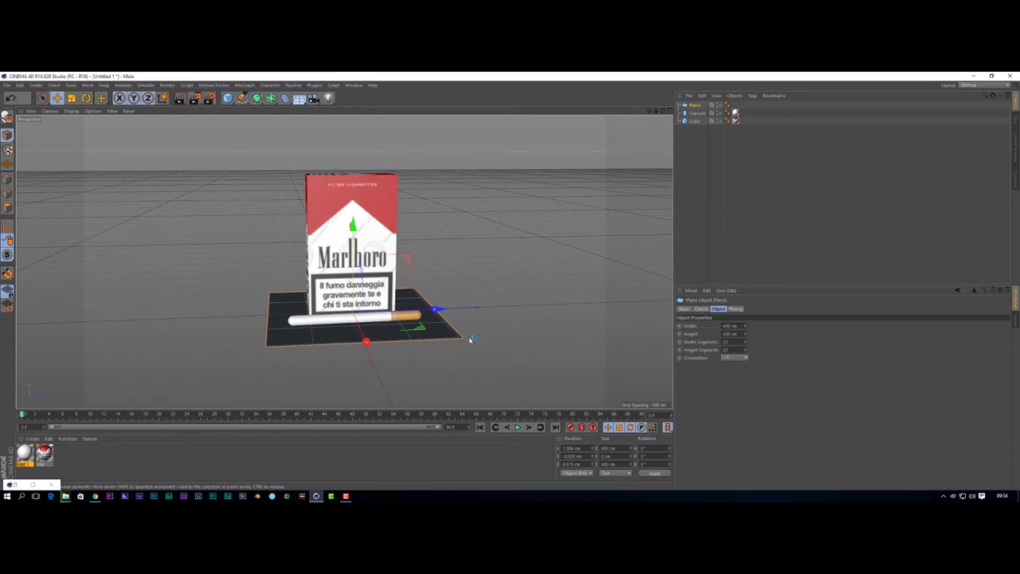
pyautogui.click(726, 325)
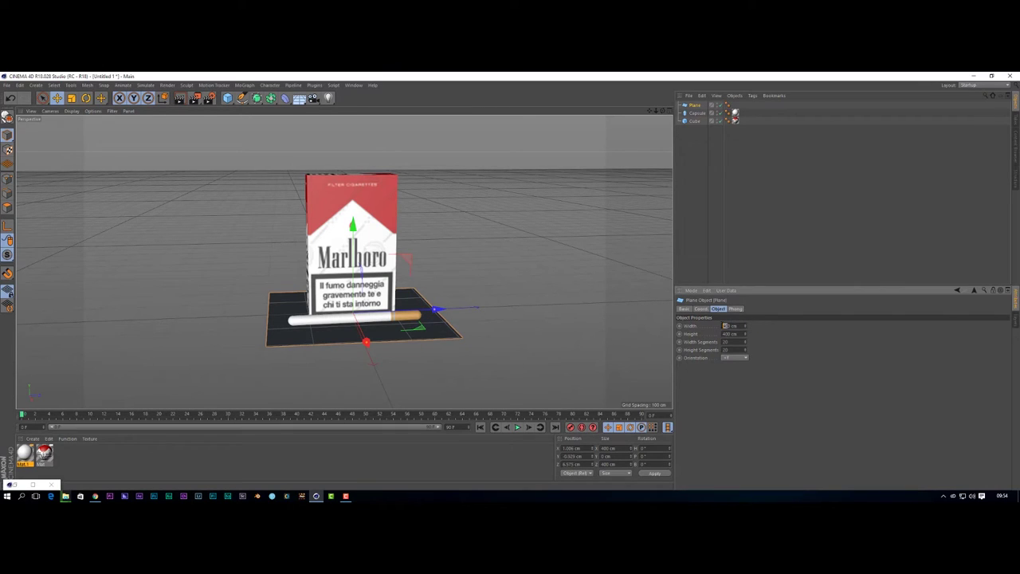
pyautogui.doubleClick(725, 326)
pyautogui.write('20')
pyautogui.press('Return')
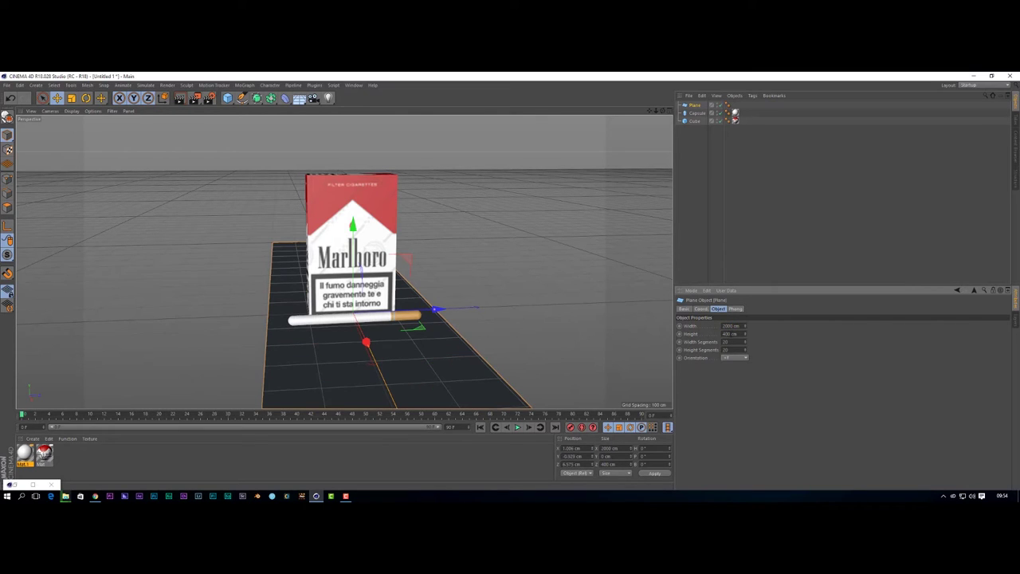
pyautogui.doubleClick(730, 333)
pyautogui.write('2000')
pyautogui.press('Return')
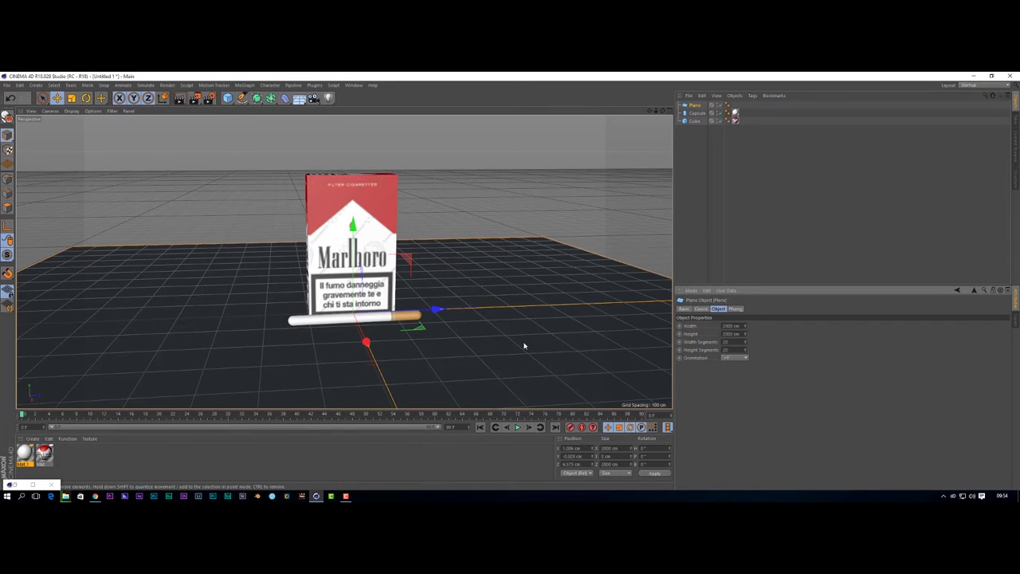
# - Create a new material with the Glow channel enabled at 0% inner strength and the Alpha channel switched on
pyautogui.keyDown('alt'); pyautogui.moveTo(533, 347); pyautogui.dragTo(479, 356); pyautogui.keyUp('alt')
pyautogui.keyDown('alt'); pyautogui.moveTo(617, 282); pyautogui.dragTo(419, 269); pyautogui.keyUp('alt')
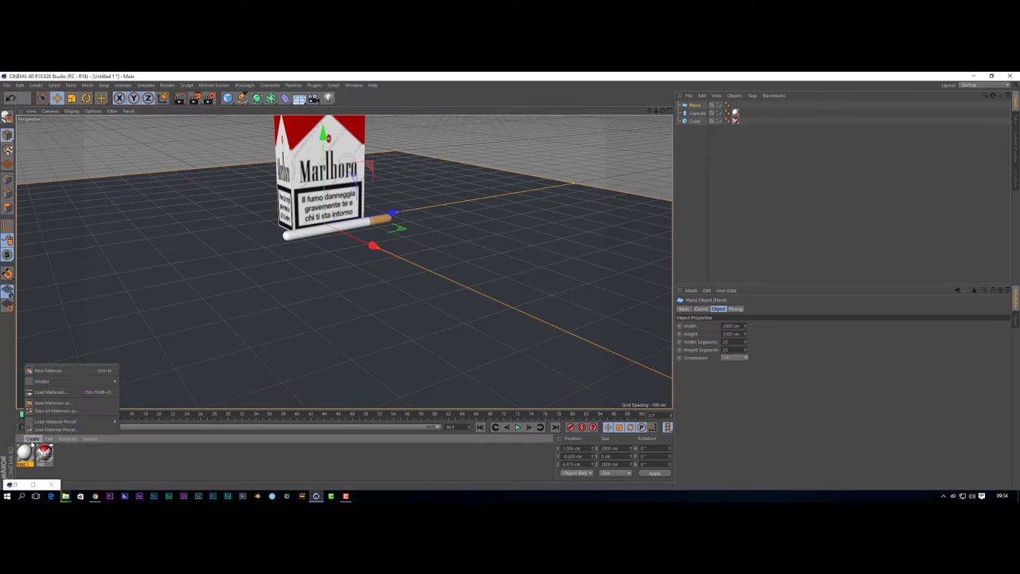
pyautogui.click(57, 372)
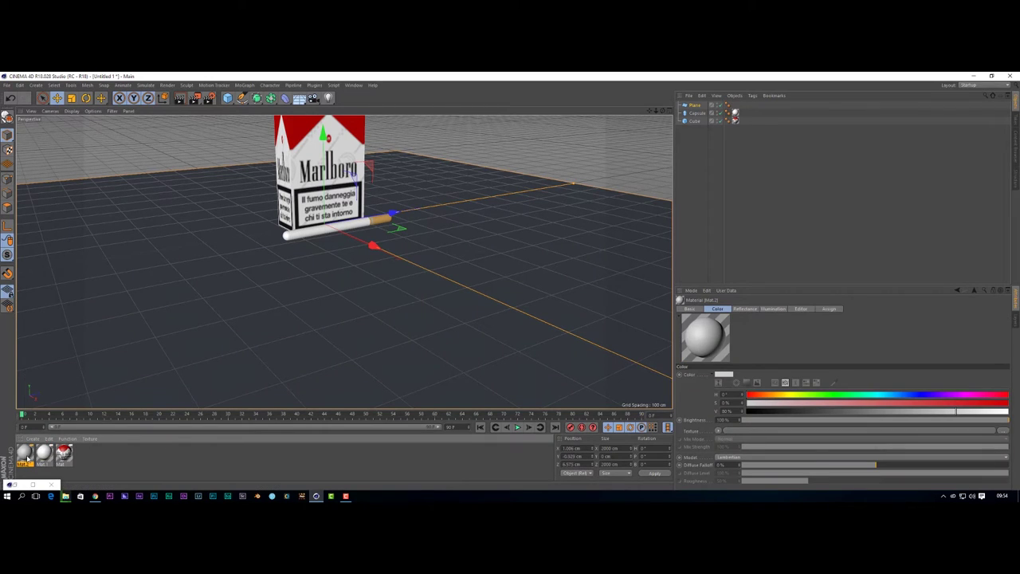
pyautogui.doubleClick(43, 452)
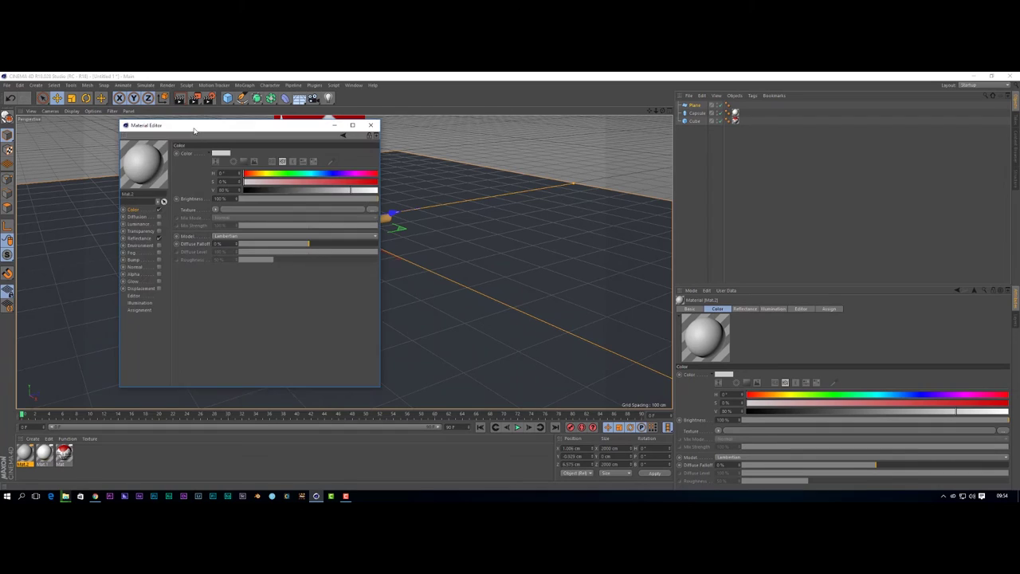
pyautogui.moveTo(194, 130); pyautogui.dragTo(164, 204)
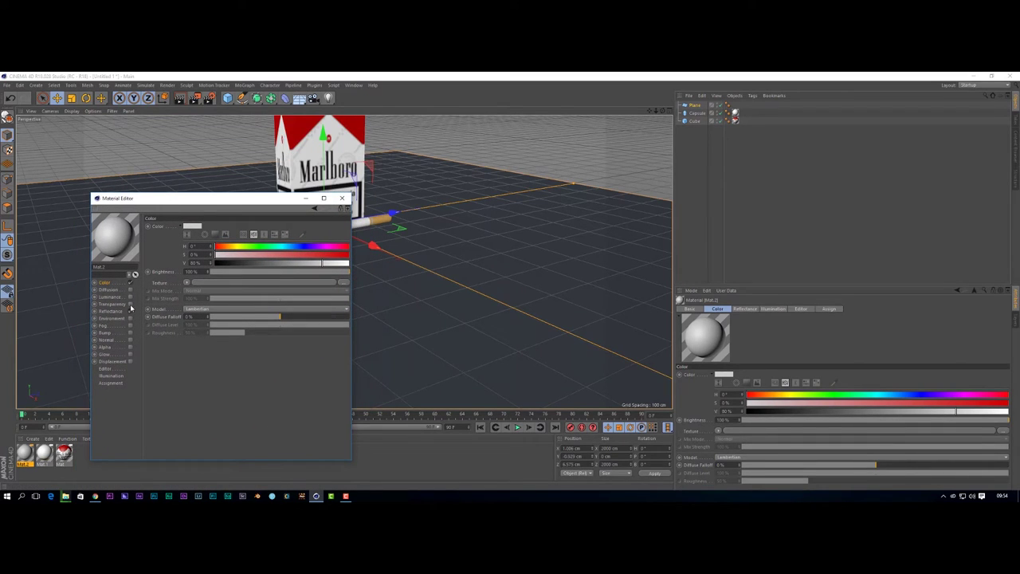
pyautogui.click(130, 355)
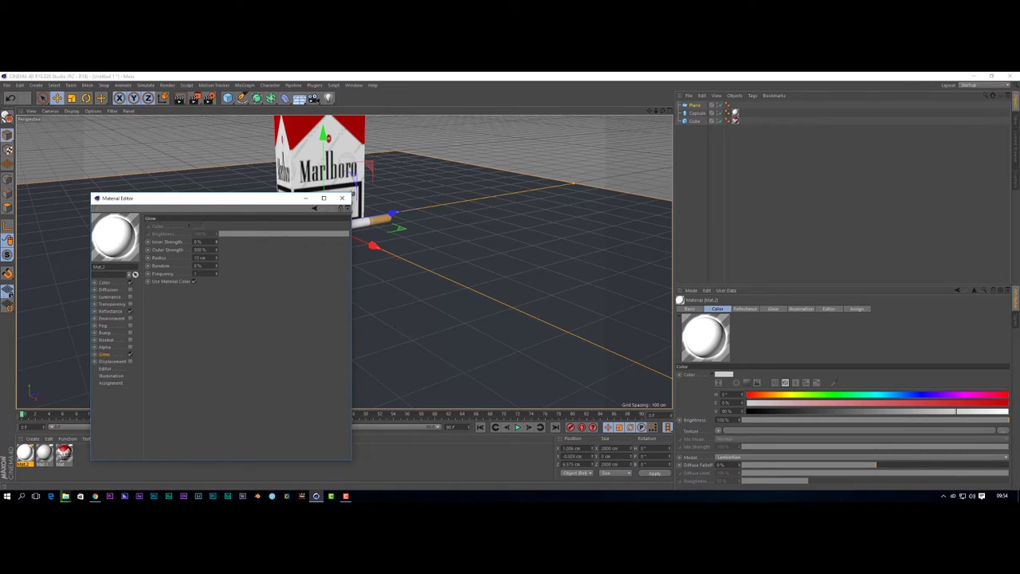
pyautogui.press('Return')
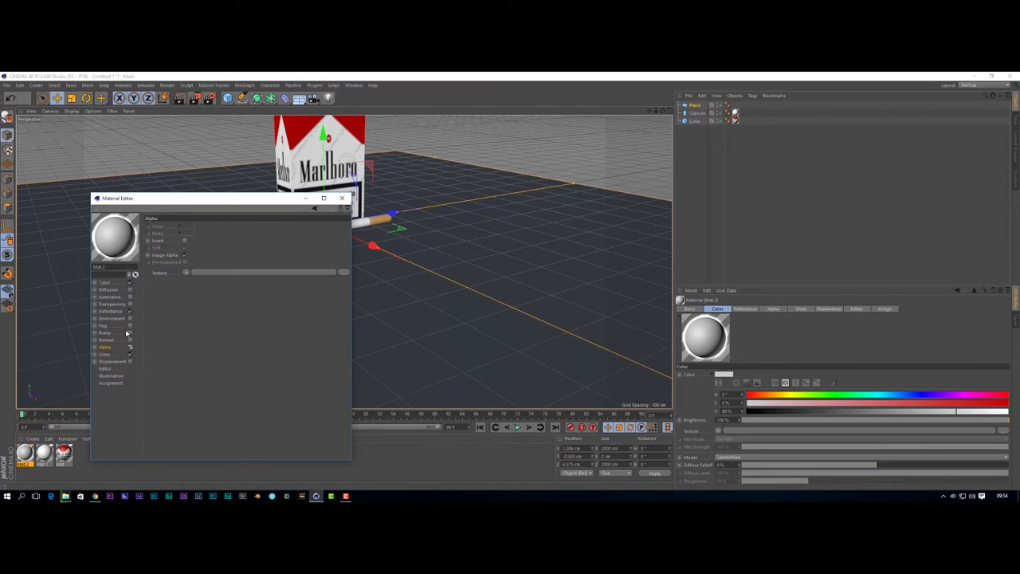
# - Try out the Transparency, Luminance and Diffusion channels on the new material
pyautogui.click(130, 304)
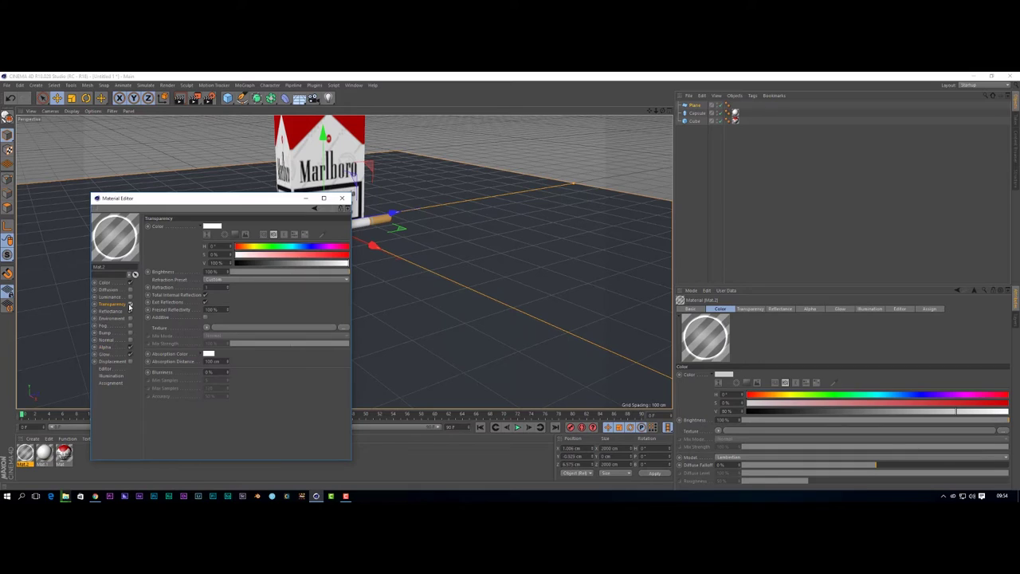
pyautogui.click(130, 304)
pyautogui.click(130, 296)
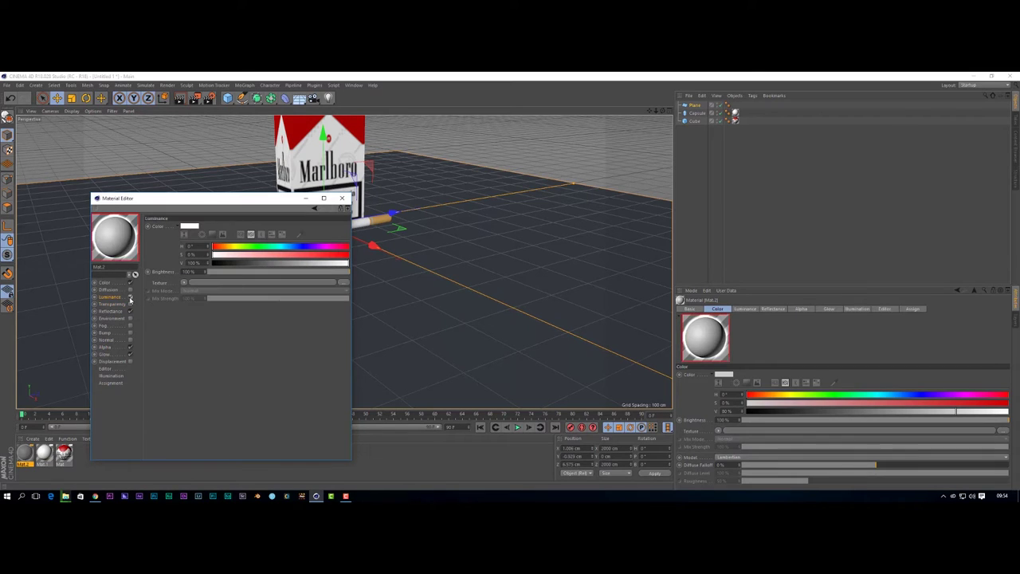
pyautogui.click(130, 296)
pyautogui.click(130, 290)
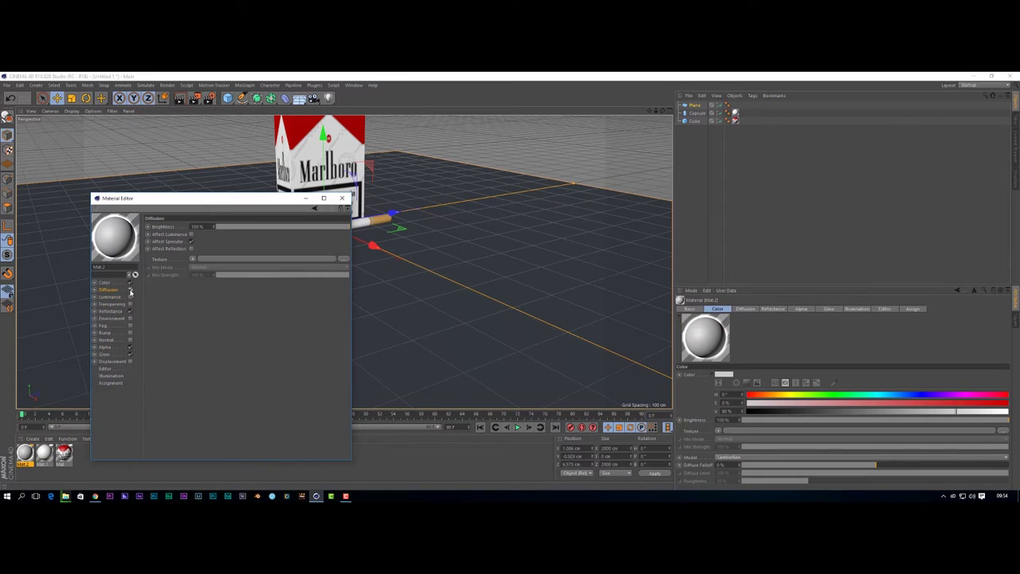
pyautogui.click(130, 290)
# - Increase the inner width of the new material's default specular layer and apply the material to the ground plane
pyautogui.click(111, 311)
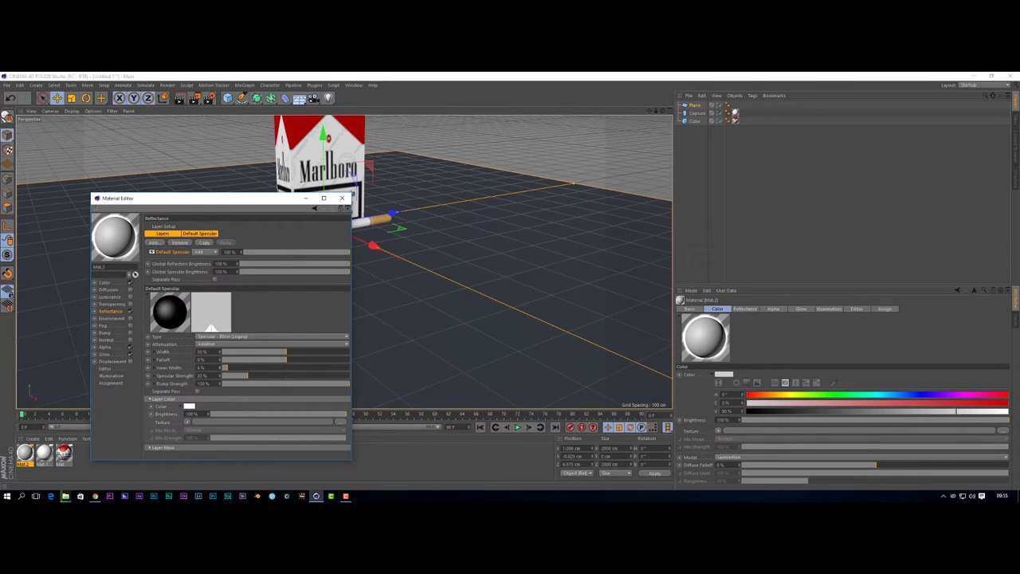
pyautogui.moveTo(225, 367); pyautogui.dragTo(243, 367)
pyautogui.click(342, 198)
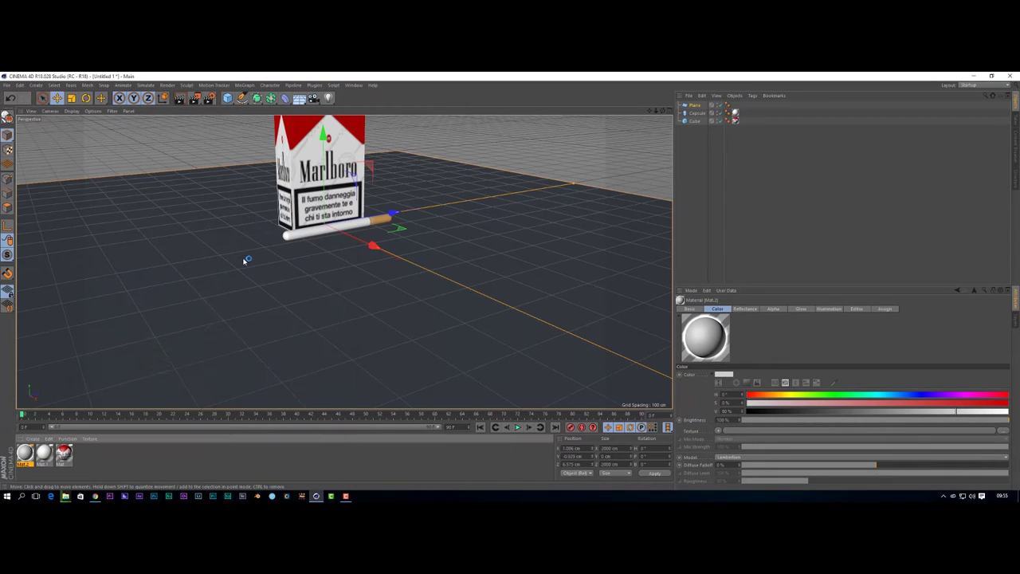
pyautogui.moveTo(24, 453); pyautogui.dragTo(108, 375)
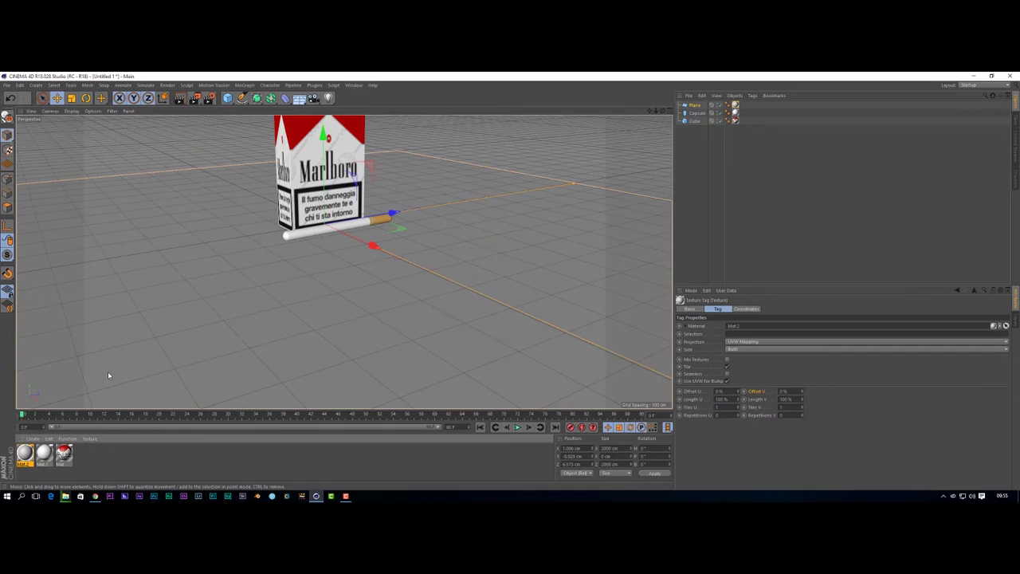
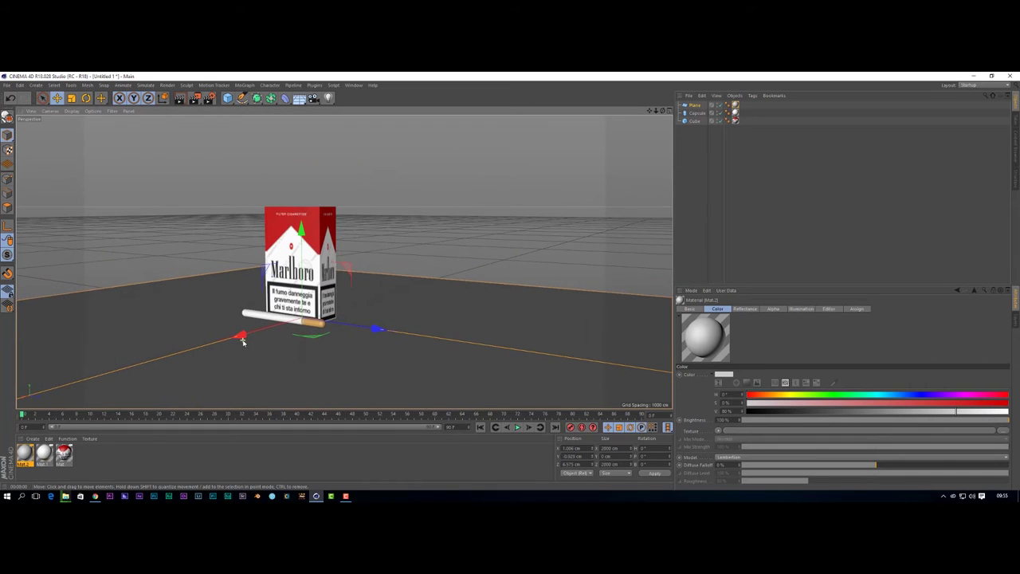
# - Add a target light and pull it back along its aim to about X -2368, Y 2368 and Z -2368 cm
pyautogui.keyDown('alt'); pyautogui.moveTo(204, 350); pyautogui.dragTo(345, 338); pyautogui.keyUp('alt')
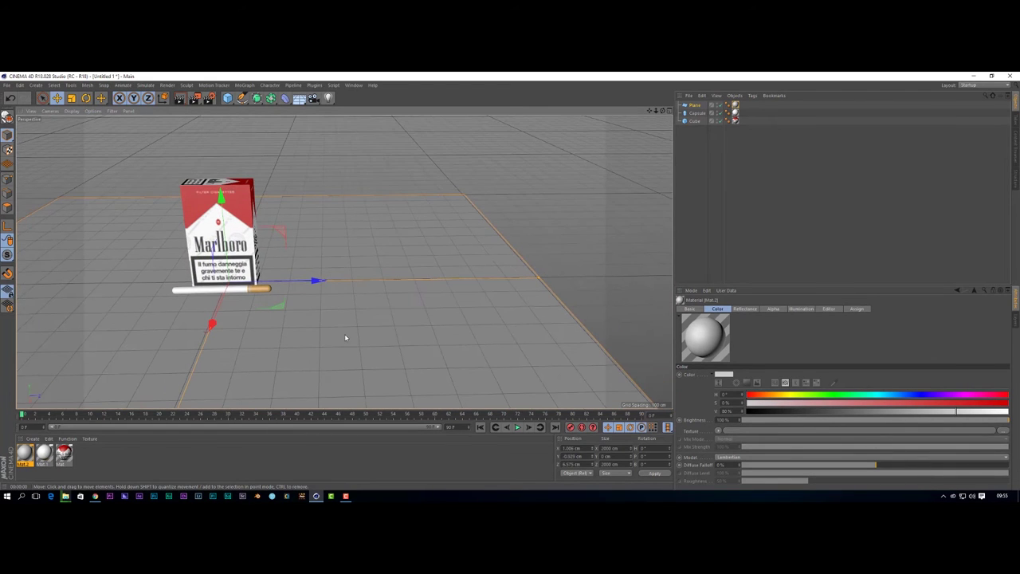
pyautogui.keyDown('alt'); pyautogui.moveTo(247, 337); pyautogui.dragTo(357, 357); pyautogui.keyUp('alt')
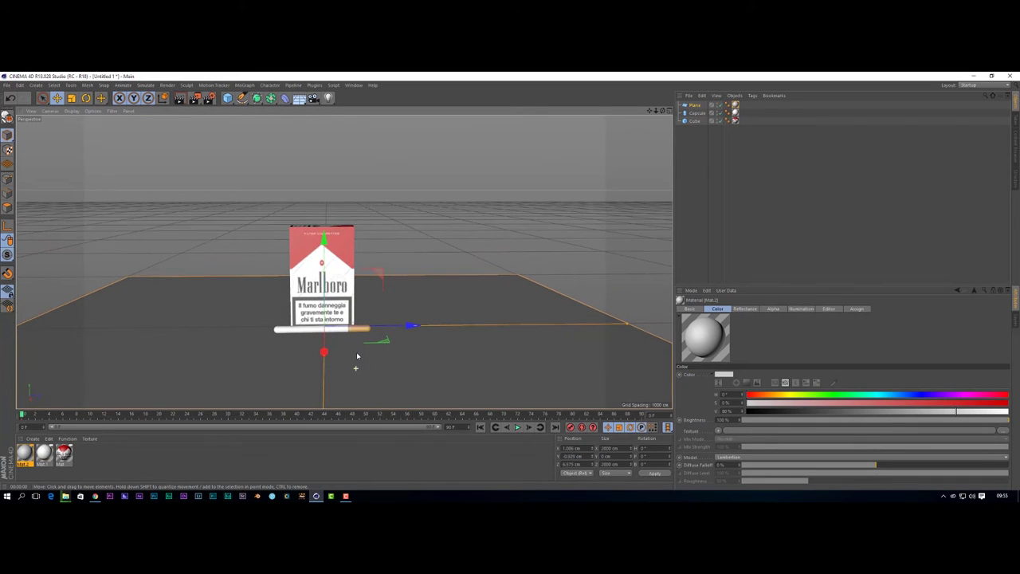
pyautogui.click(328, 98)
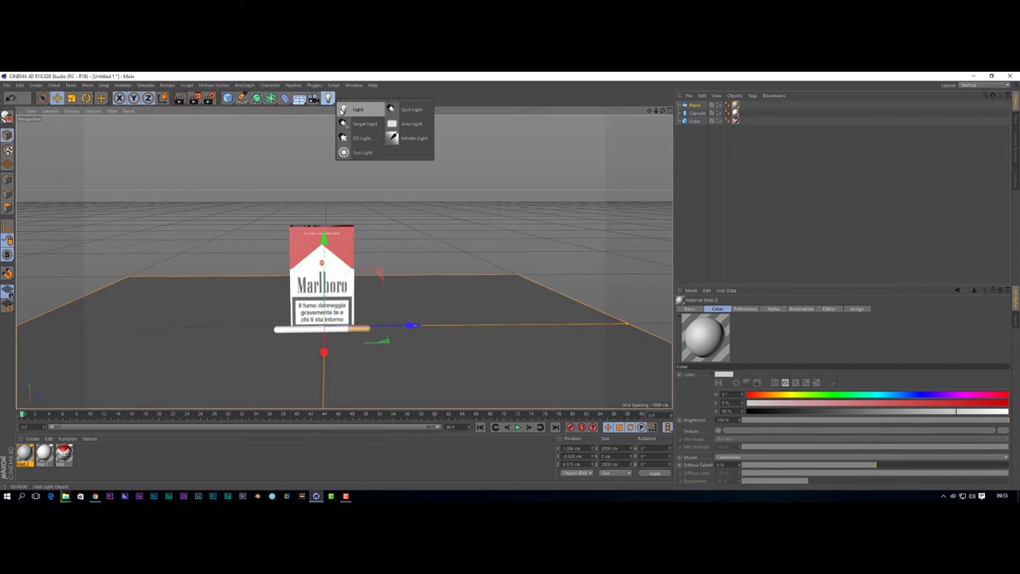
pyautogui.click(355, 123)
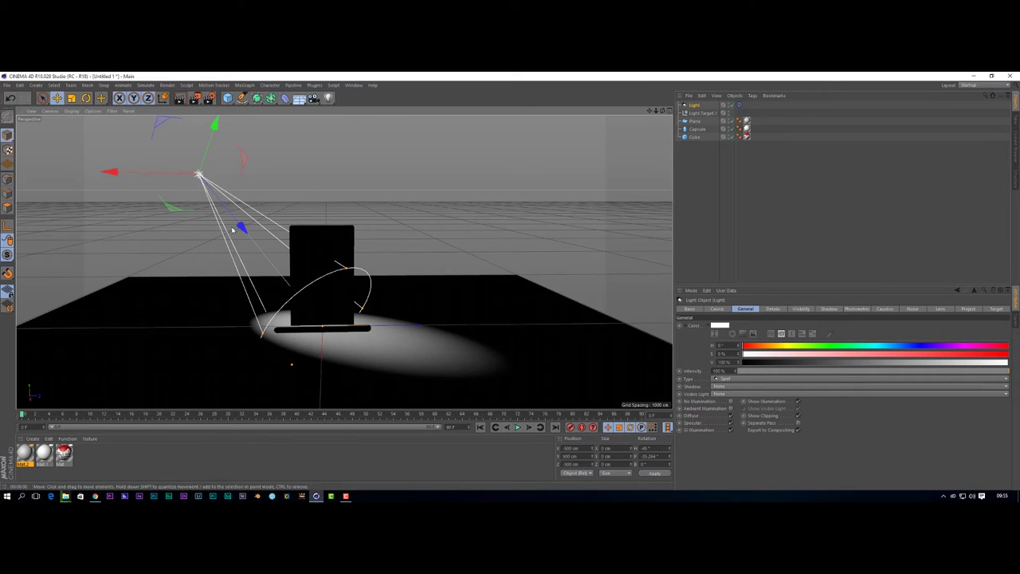
pyautogui.moveTo(244, 228); pyautogui.dragTo(80, 112)
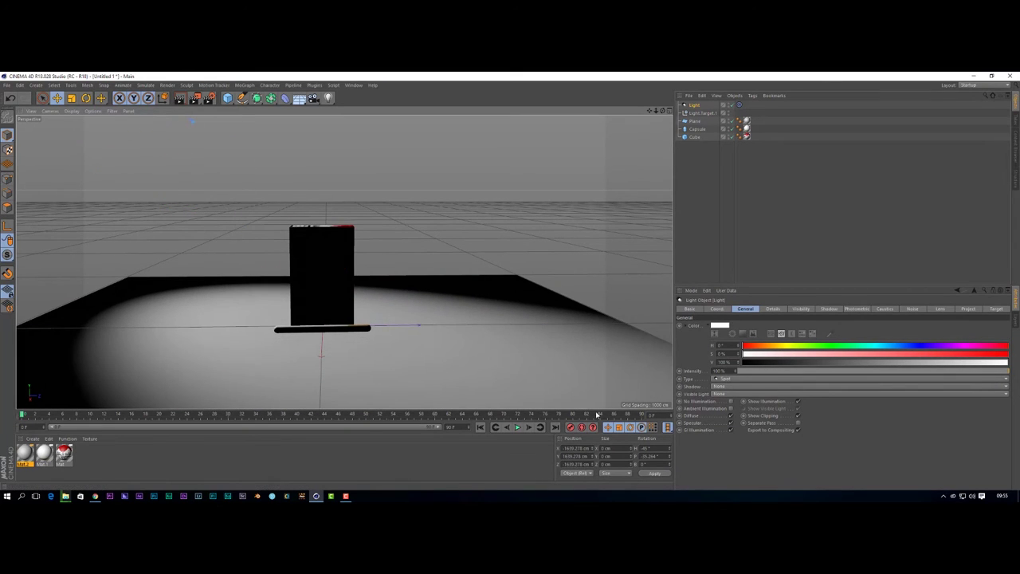
pyautogui.scroll(-10, 146, 289)
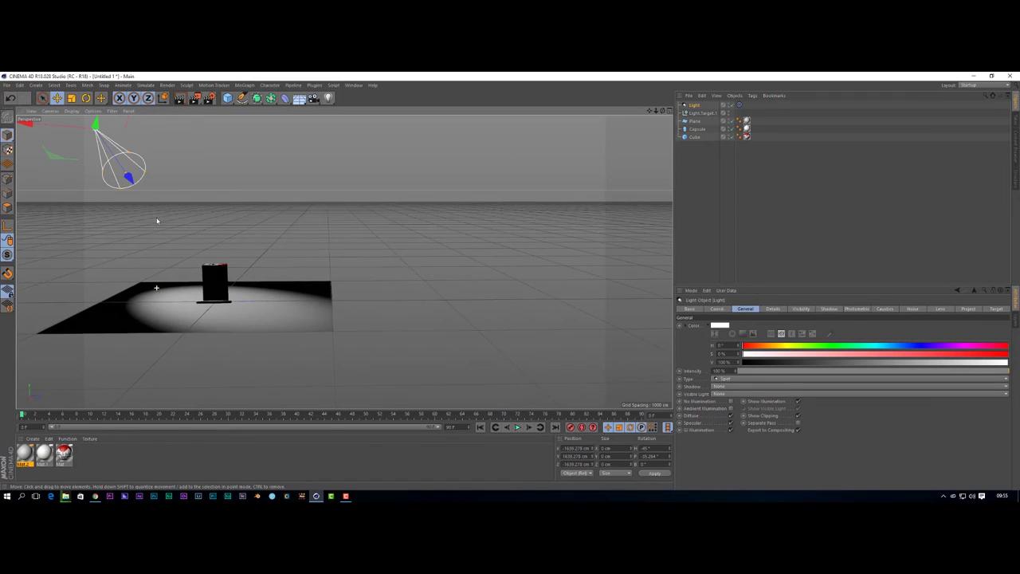
pyautogui.moveTo(264, 212); pyautogui.dragTo(192, 142)
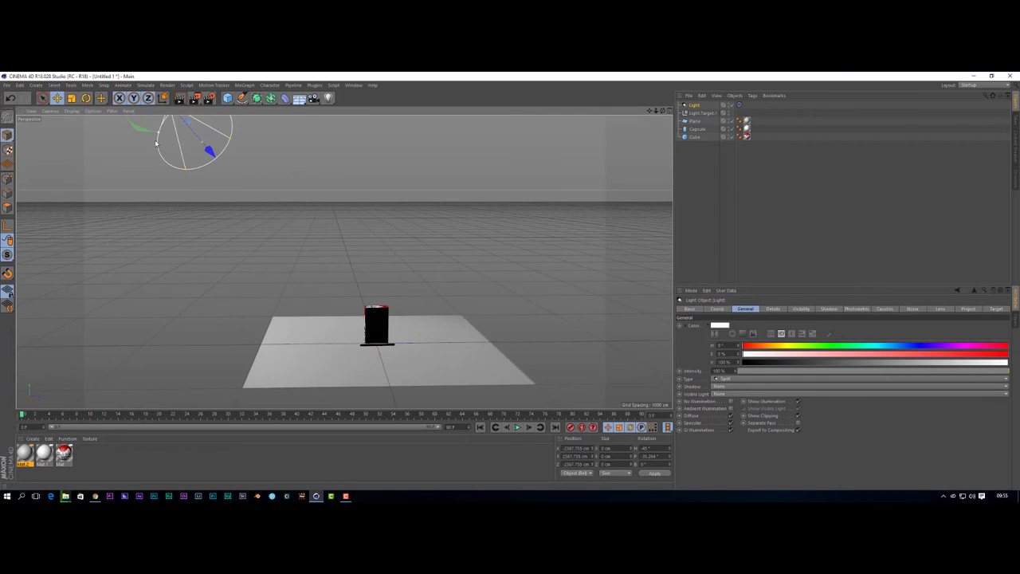
# - Move the target light to the opposite side of the ground plane and lower it, at about X -3070, Y 387 and Z 3908 cm
pyautogui.keyDown('alt'); pyautogui.moveTo(198, 193); pyautogui.dragTo(209, 239); pyautogui.keyUp('alt')
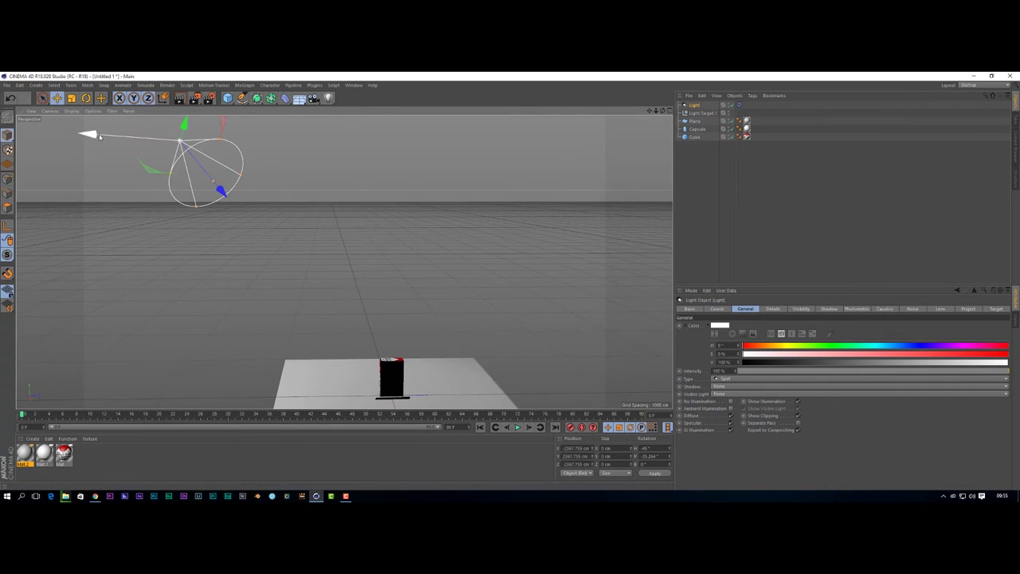
pyautogui.moveTo(88, 126); pyautogui.dragTo(337, 160)
pyautogui.moveTo(416, 191); pyautogui.dragTo(355, 255)
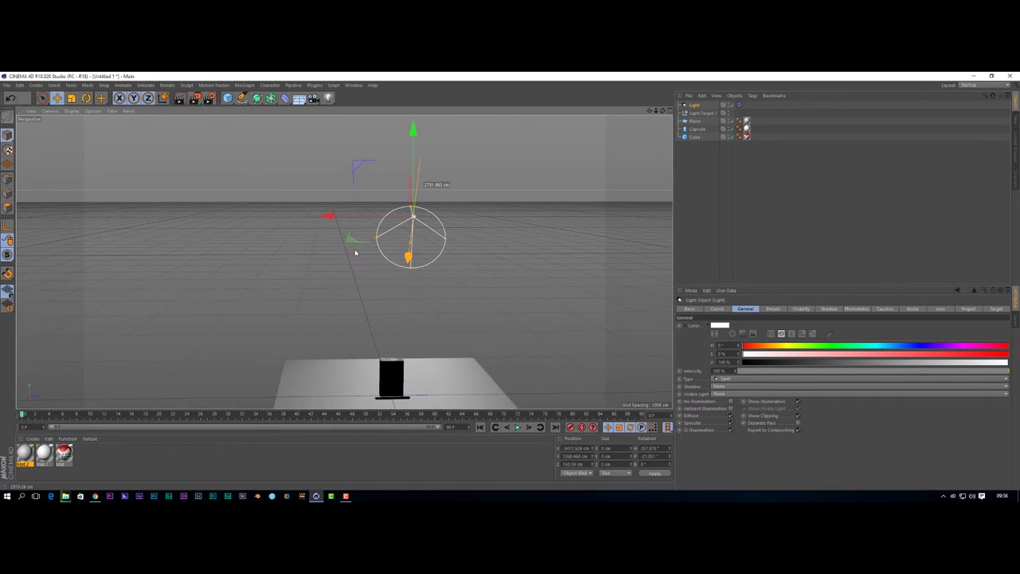
pyautogui.keyDown('alt'); pyautogui.moveTo(478, 233); pyautogui.dragTo(412, 187); pyautogui.keyUp('alt')
pyautogui.moveTo(331, 274); pyautogui.dragTo(547, 298)
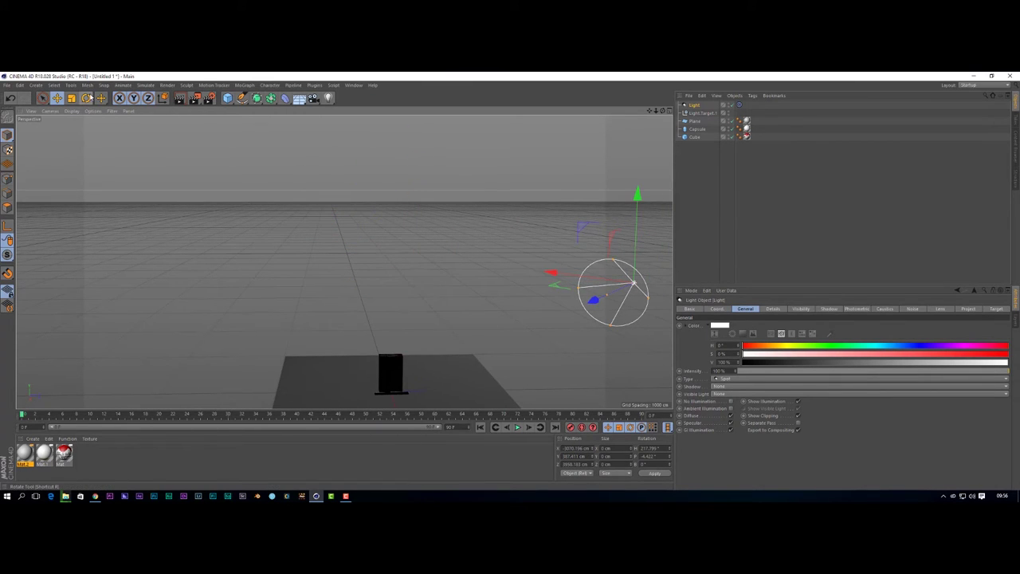
# - Bank the target light to about -14° and bring it closer along its aim to about X -717, Y 91 and Z 926 cm
pyautogui.click(87, 97)
pyautogui.moveTo(608, 291); pyautogui.dragTo(578, 282)
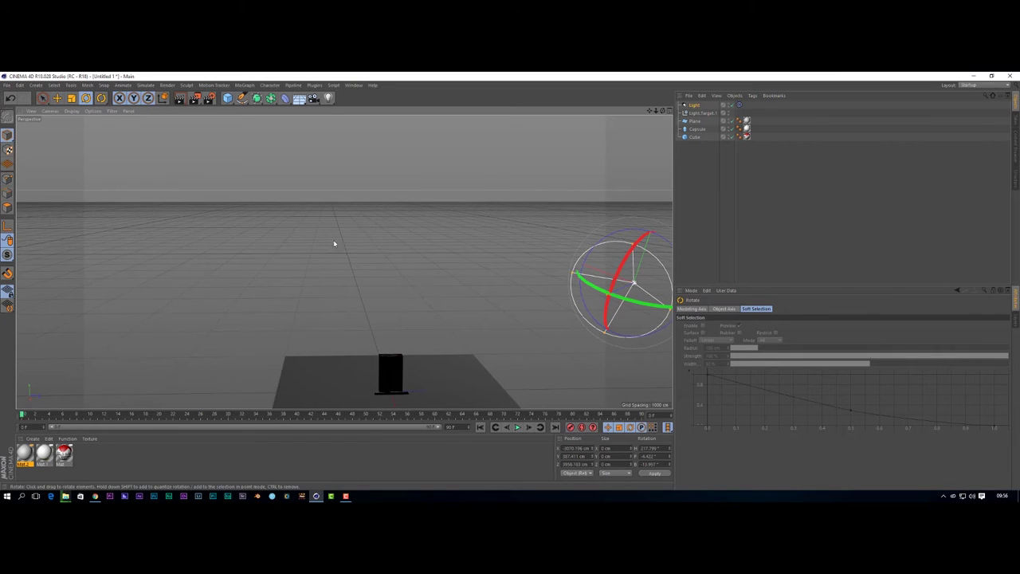
pyautogui.keyDown('alt'); pyautogui.moveTo(503, 303); pyautogui.dragTo(482, 257); pyautogui.keyUp('alt')
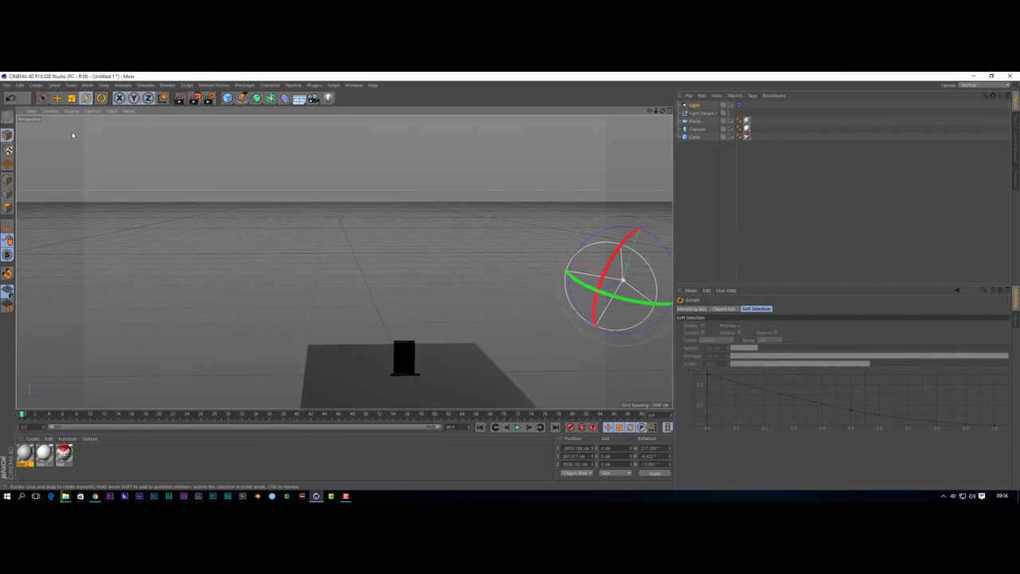
pyautogui.click(57, 98)
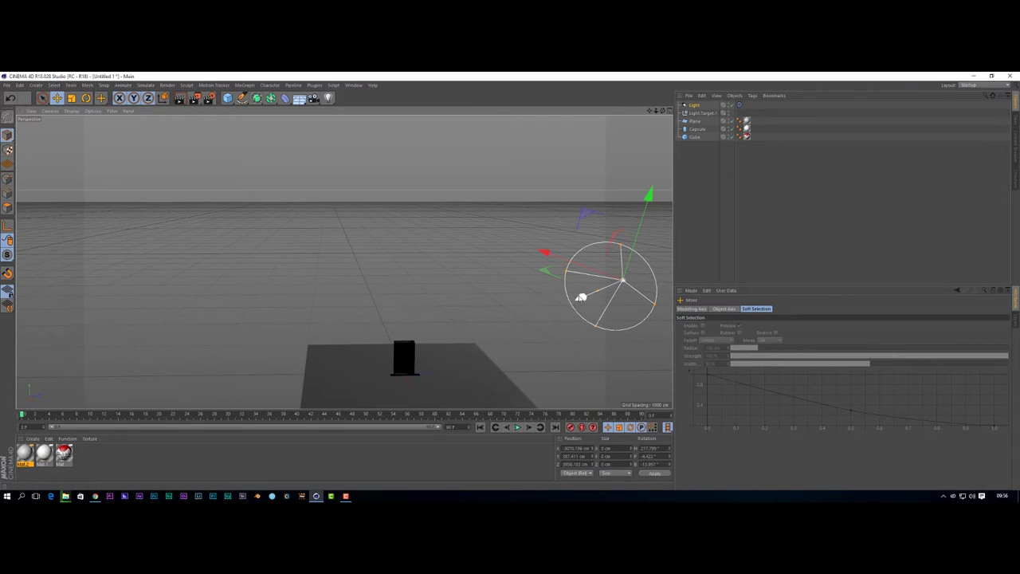
pyautogui.moveTo(582, 300); pyautogui.dragTo(405, 335)
pyautogui.keyDown('alt'); pyautogui.moveTo(631, 337); pyautogui.dragTo(526, 232); pyautogui.keyUp('alt')
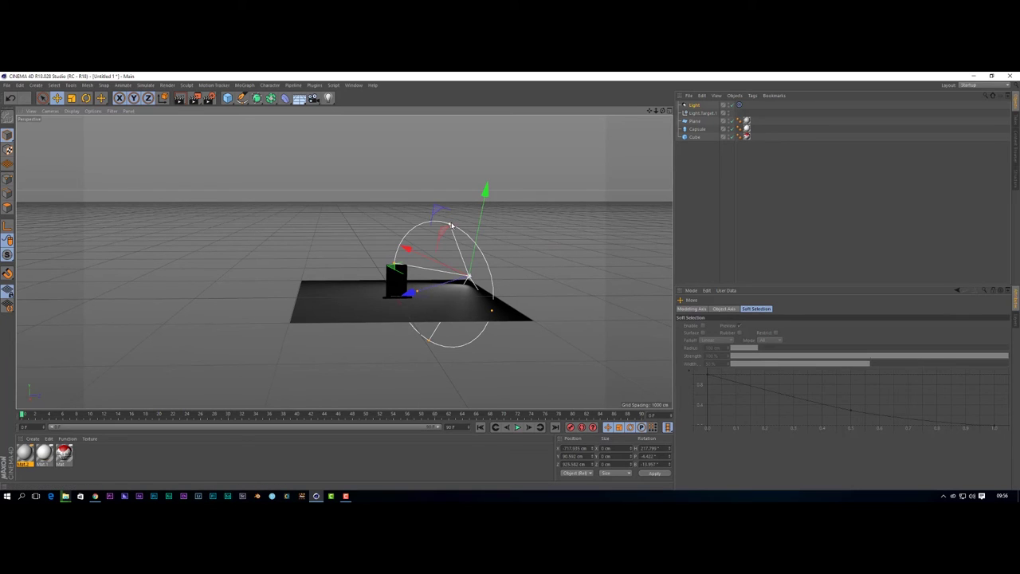
# - Narrow the target light's cone and pull the light back to about X -1442, Y 182 and Z 1859 cm
pyautogui.moveTo(452, 226); pyautogui.dragTo(474, 282)
pyautogui.scroll(3, 292, 204)
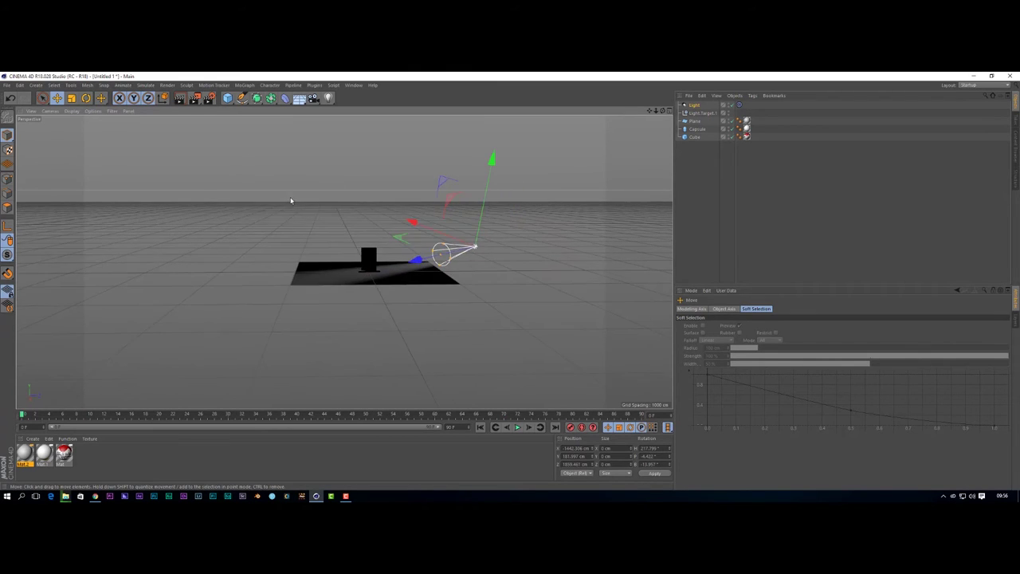
pyautogui.scroll(-3, 380, 224)
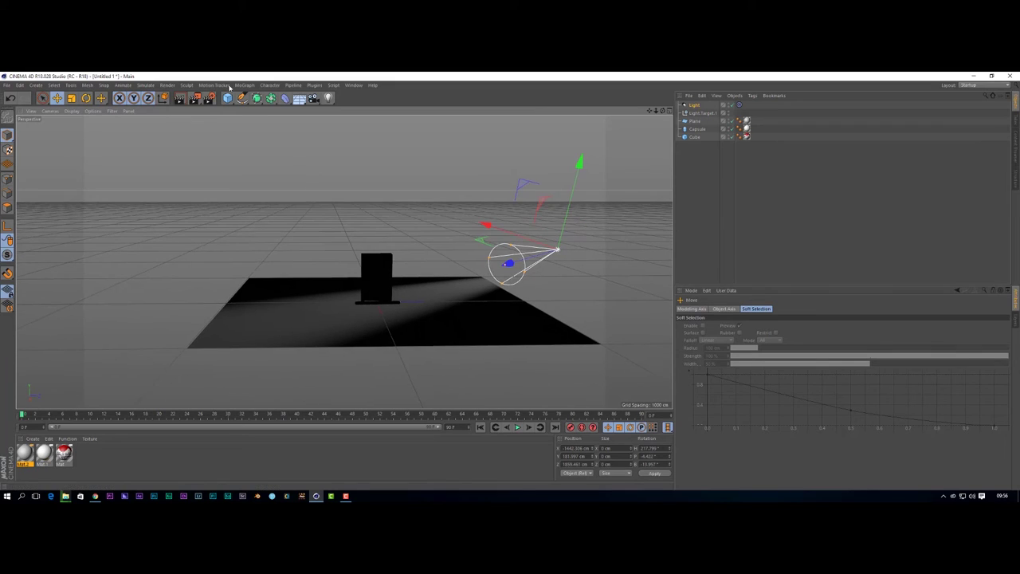
# - Render the active view to check the target light's effect on the scene, and clear the selection
pyautogui.click(179, 100)
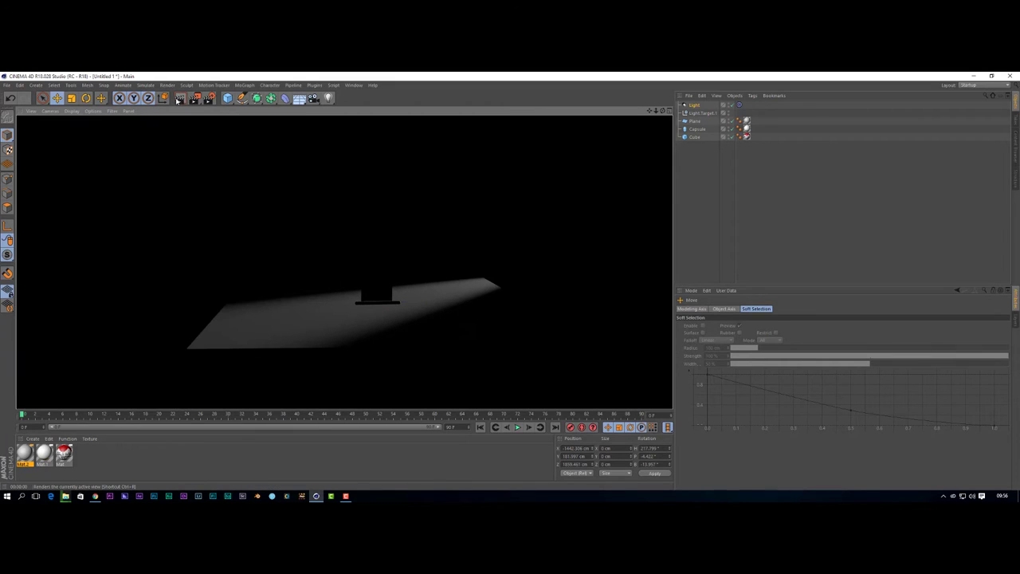
pyautogui.click(258, 339)
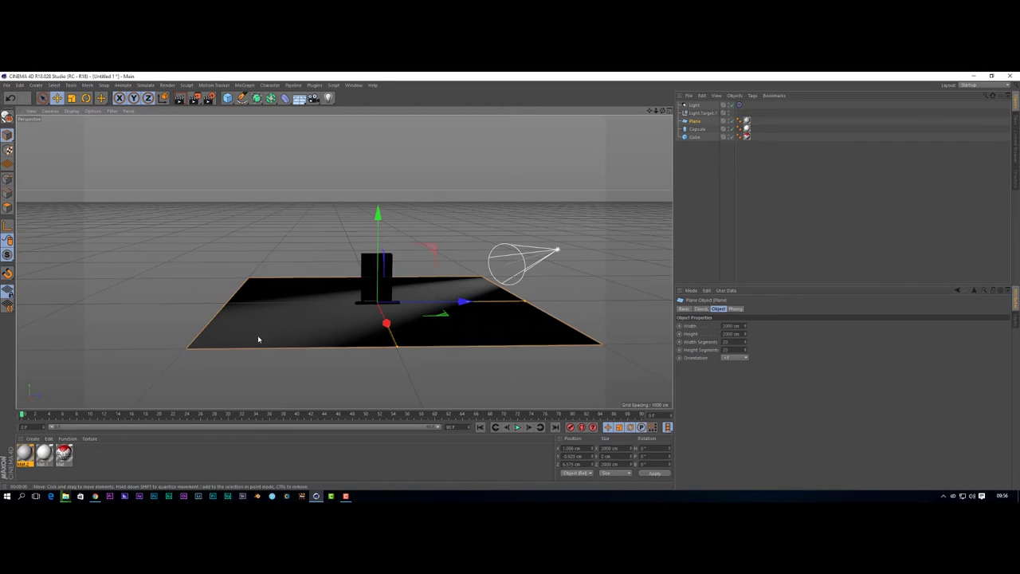
pyautogui.click(447, 234)
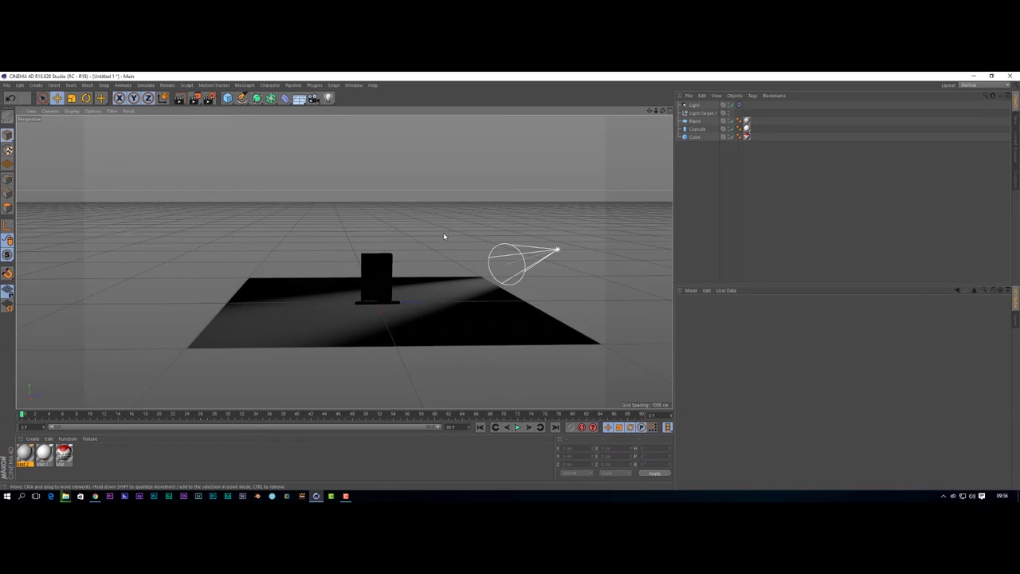
pyautogui.keyDown('alt'); pyautogui.moveTo(447, 234); pyautogui.dragTo(423, 238, button='middle'); pyautogui.keyUp('alt')
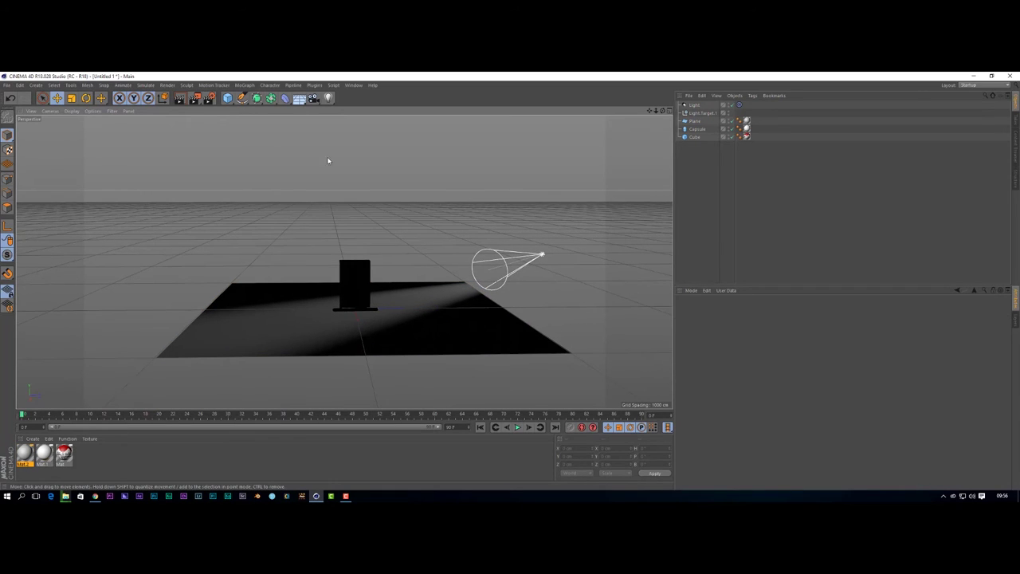
# - Add an area light and move it beside the pack at about Y 276 and Z -529 cm
pyautogui.click(329, 99)
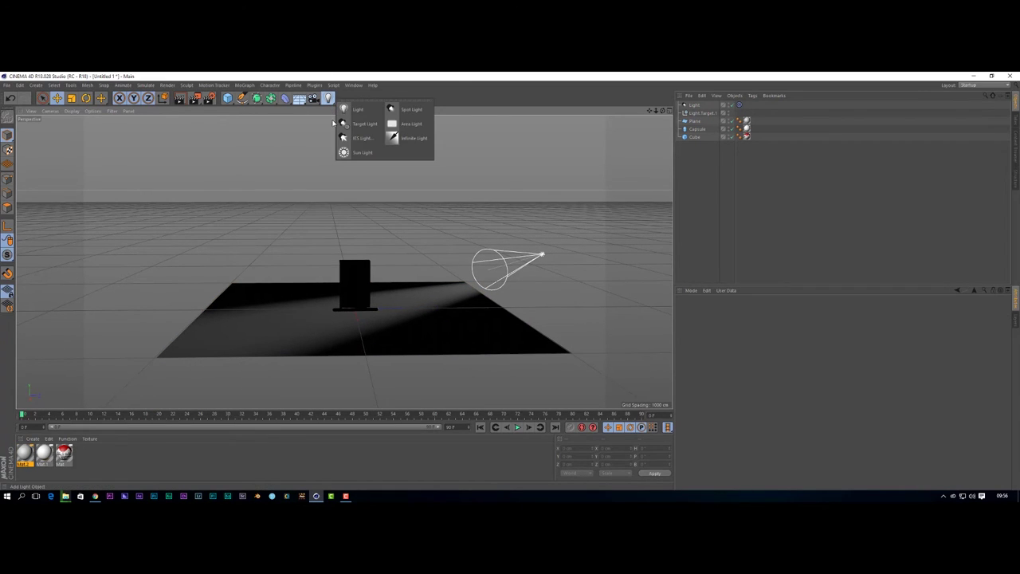
pyautogui.click(410, 123)
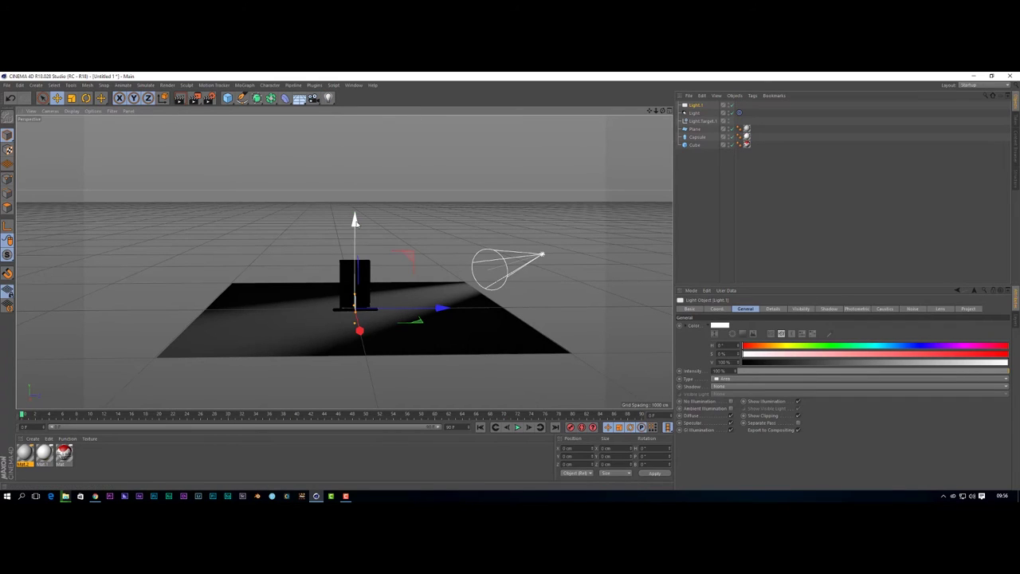
pyautogui.moveTo(358, 223); pyautogui.dragTo(359, 169)
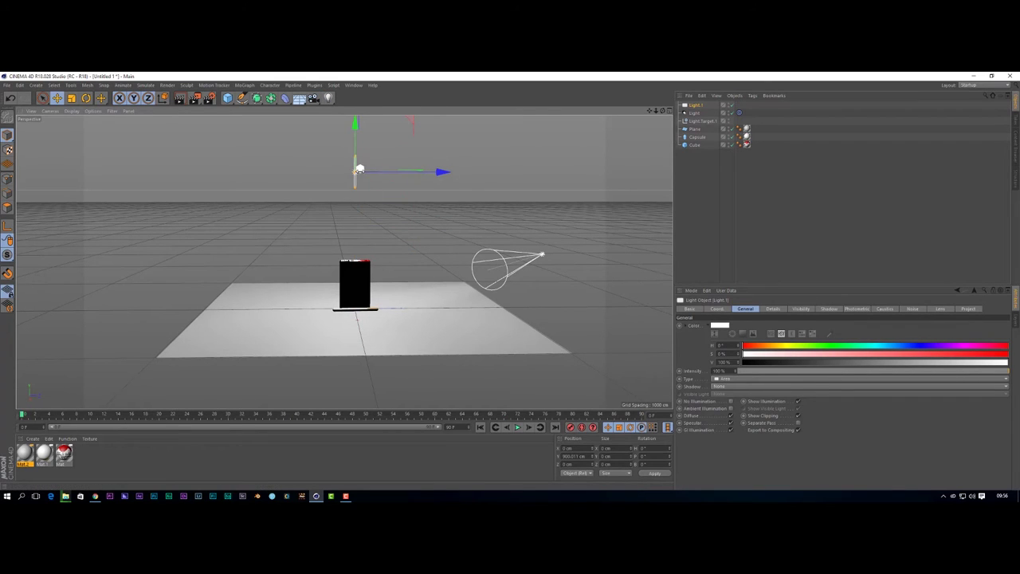
pyautogui.moveTo(440, 172); pyautogui.dragTo(256, 182)
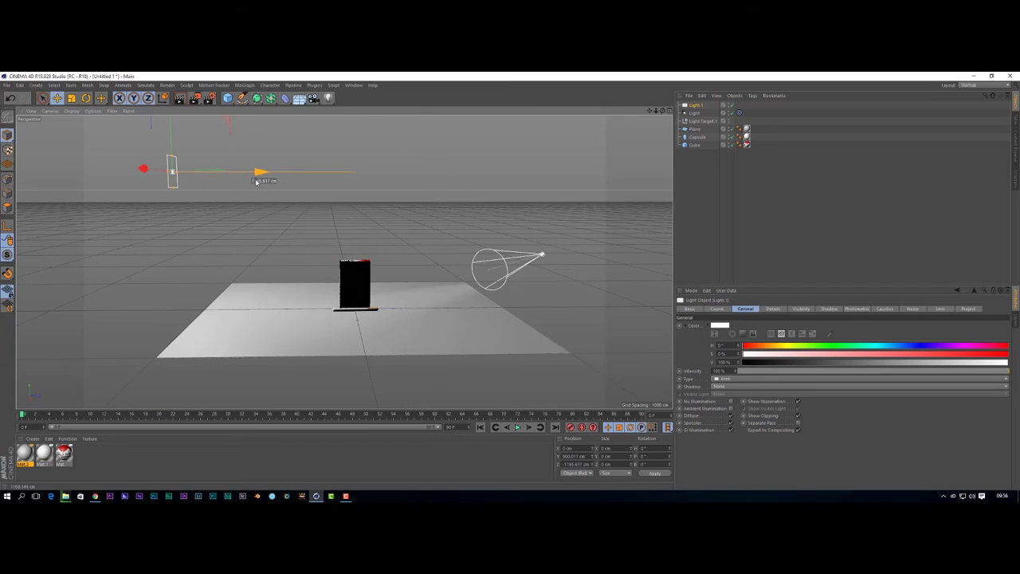
pyautogui.moveTo(172, 134); pyautogui.dragTo(166, 231)
pyautogui.moveTo(263, 264); pyautogui.dragTo(342, 254)
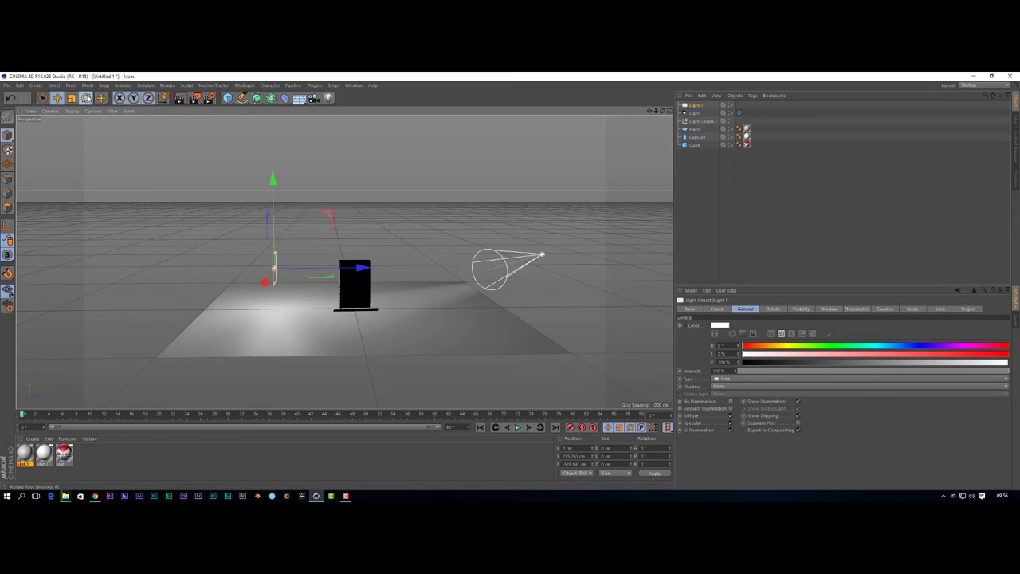
# - Tilt the area light down to a pitch of about -22°, enlarge it and move it to about Y 400 and Z -569 cm
pyautogui.click(86, 98)
pyautogui.moveTo(227, 251); pyautogui.dragTo(243, 223)
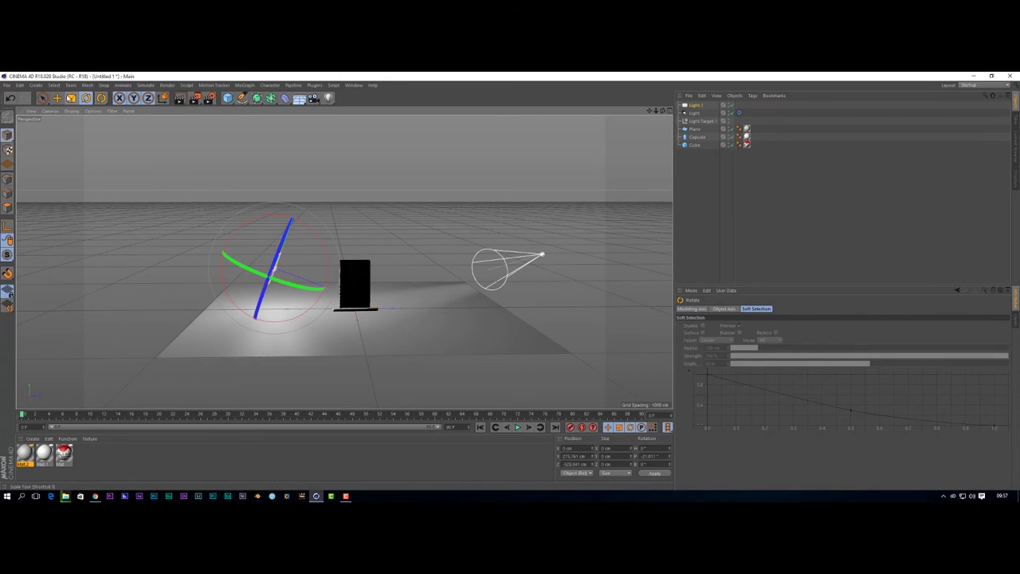
pyautogui.click(58, 98)
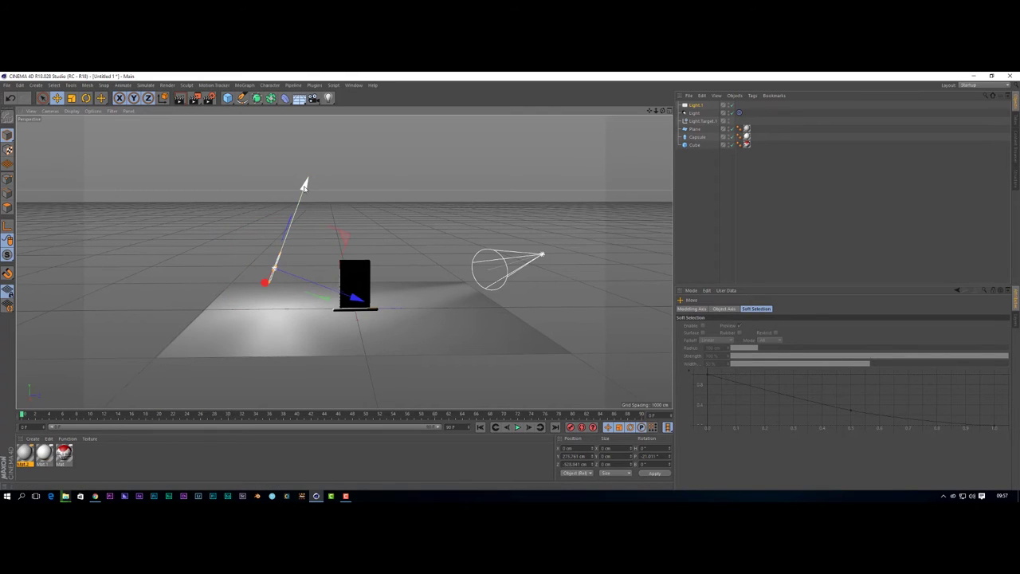
pyautogui.moveTo(304, 186); pyautogui.dragTo(310, 171)
pyautogui.moveTo(358, 274); pyautogui.dragTo(371, 290)
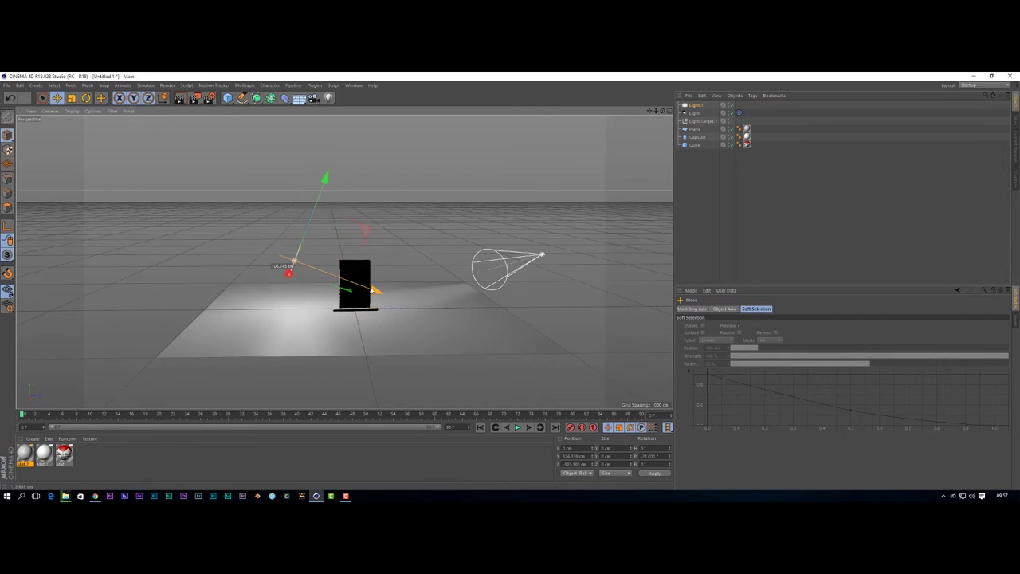
pyautogui.moveTo(294, 262); pyautogui.dragTo(260, 257)
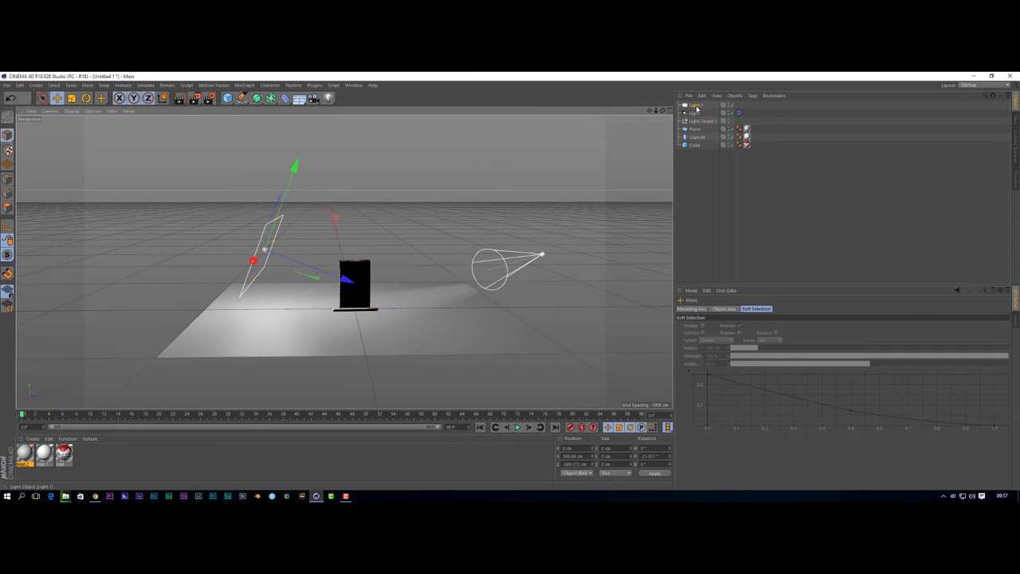
# - Duplicate the area light and move the copy across to the other side of the pack
pyautogui.click(696, 107)
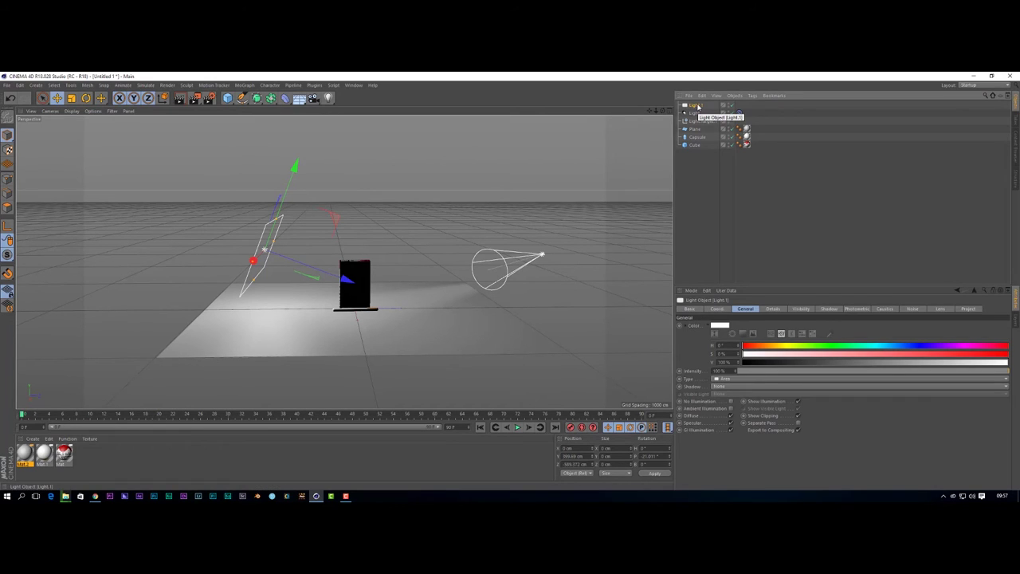
pyautogui.hotkey('ctrl', 'c')
pyautogui.hotkey('ctrl', 'v')
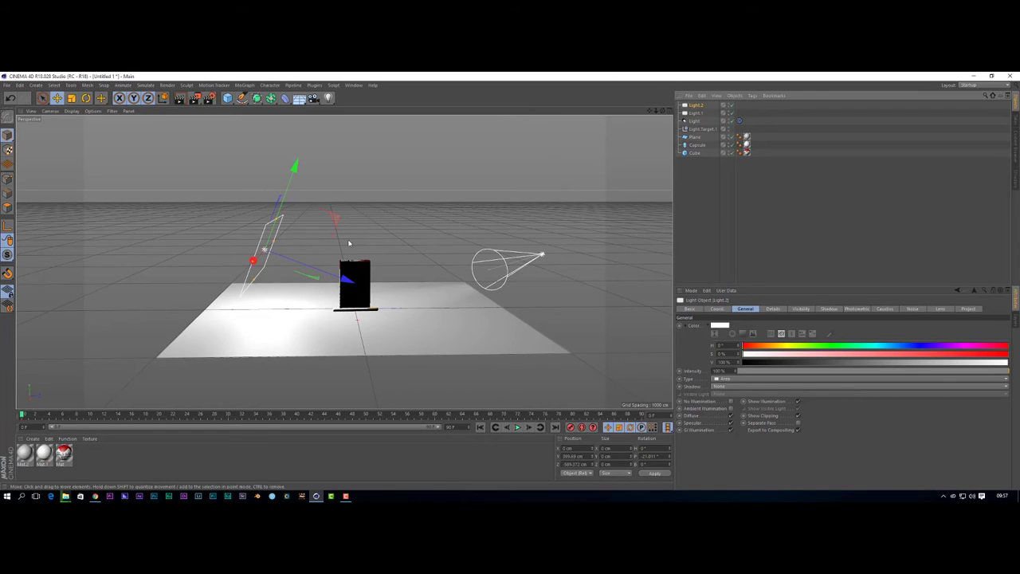
pyautogui.moveTo(350, 278); pyautogui.dragTo(538, 301)
pyautogui.moveTo(476, 239); pyautogui.dragTo(433, 196)
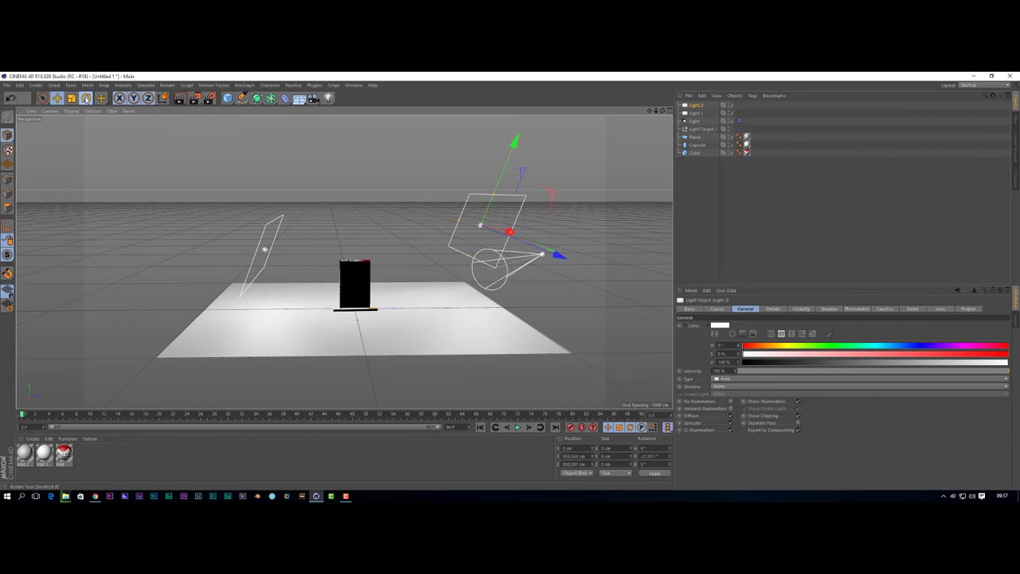
# - Turn the copied area light to face the pack at about -17° pitch and move it to about X 38, Y 363 and Z 568 cm
pyautogui.click(86, 98)
pyautogui.moveTo(522, 238); pyautogui.dragTo(350, 166)
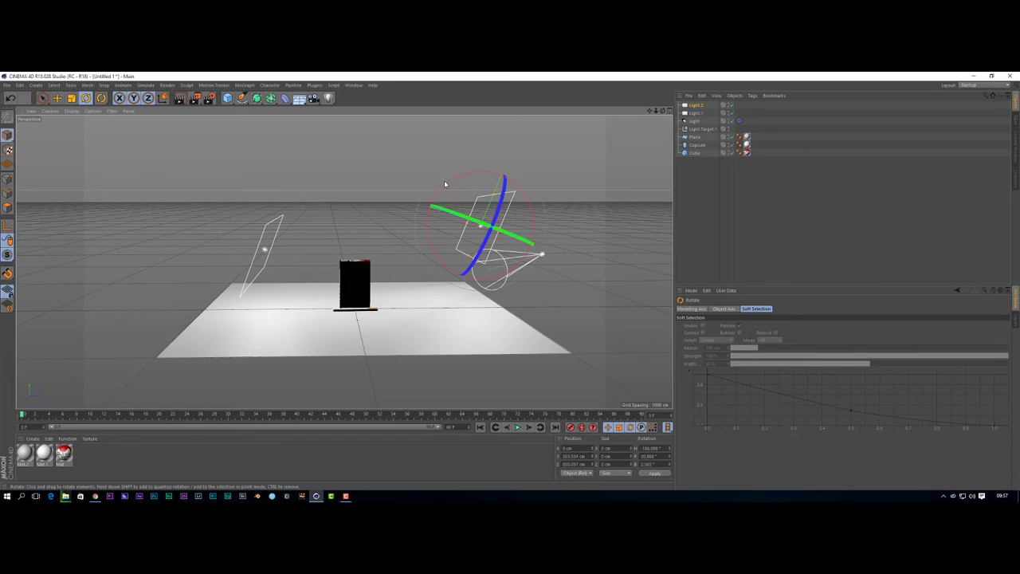
pyautogui.moveTo(439, 193); pyautogui.dragTo(421, 209)
pyautogui.click(58, 98)
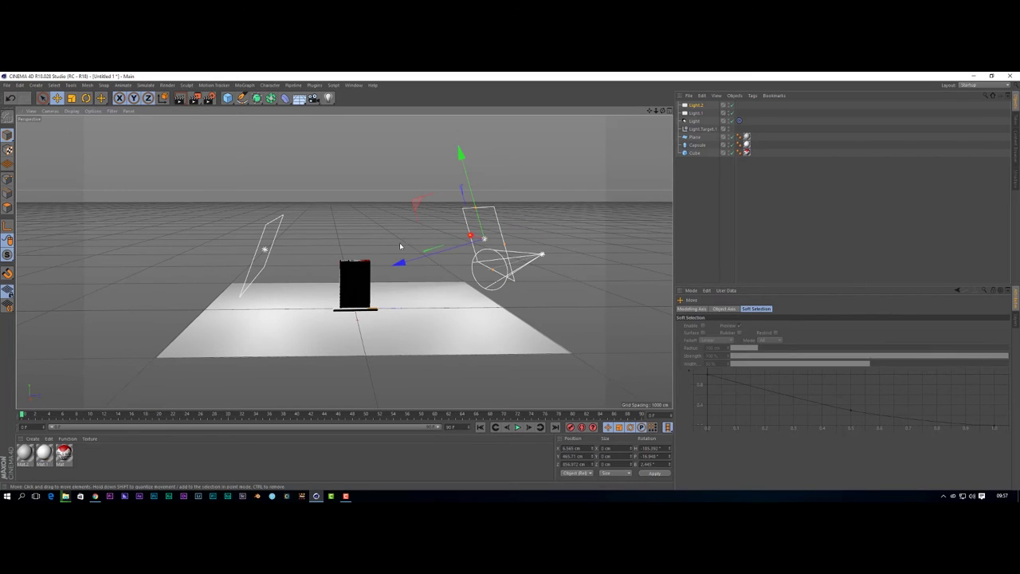
pyautogui.moveTo(402, 252); pyautogui.dragTo(357, 274)
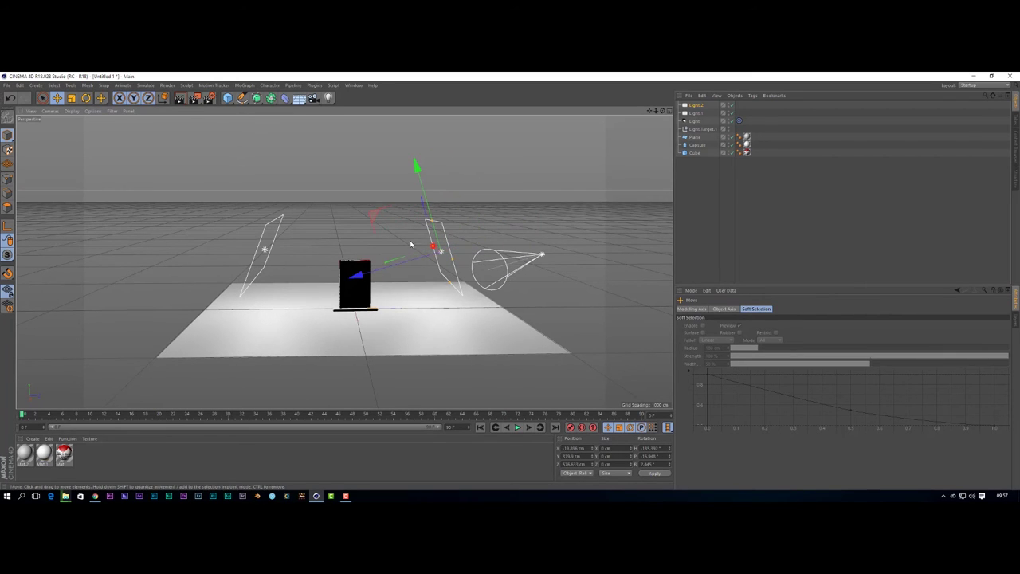
pyautogui.keyDown('alt'); pyautogui.moveTo(588, 307); pyautogui.dragTo(550, 315); pyautogui.keyUp('alt')
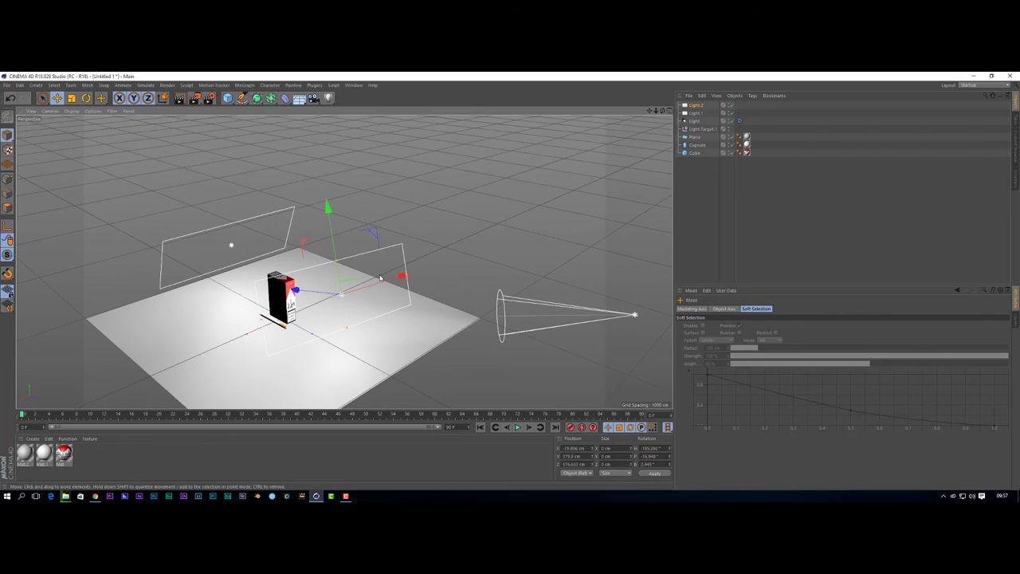
pyautogui.moveTo(404, 277); pyautogui.dragTo(519, 257)
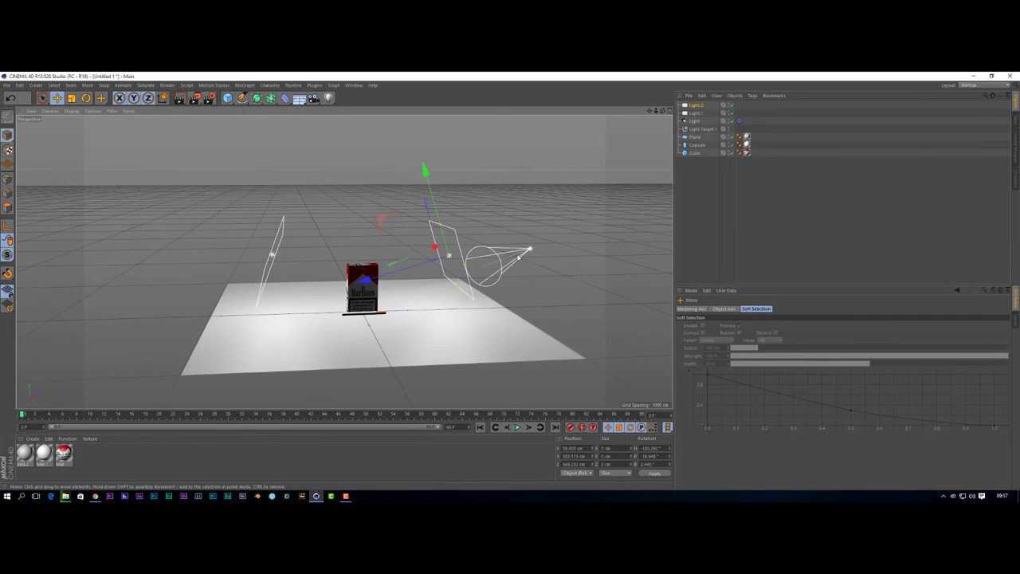
# - Render the active view from a distance and again as a close-up of the pack's front and the cigarette
pyautogui.click(188, 100)
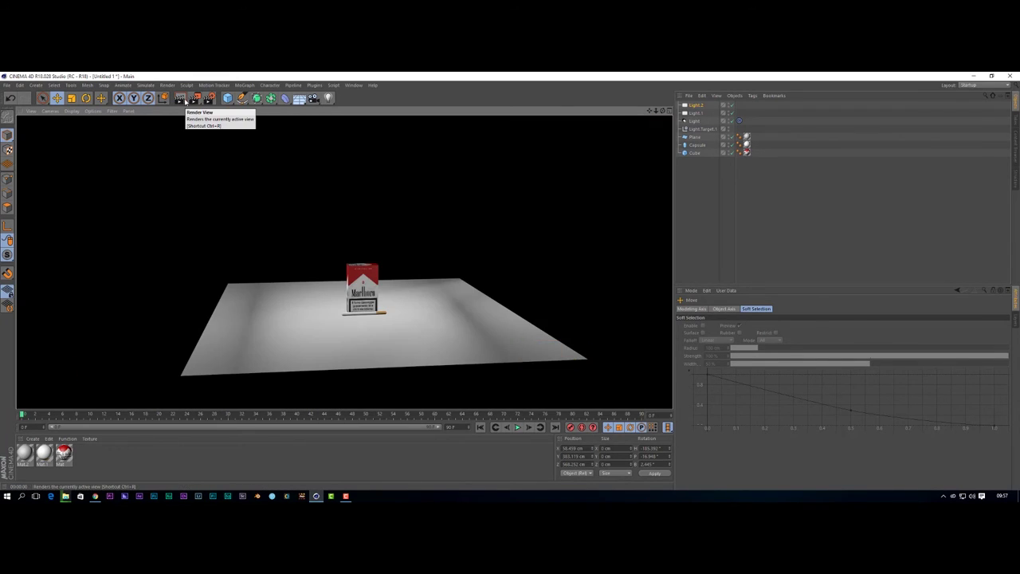
pyautogui.scroll(2, 295, 322)
pyautogui.scroll(4, 295, 314)
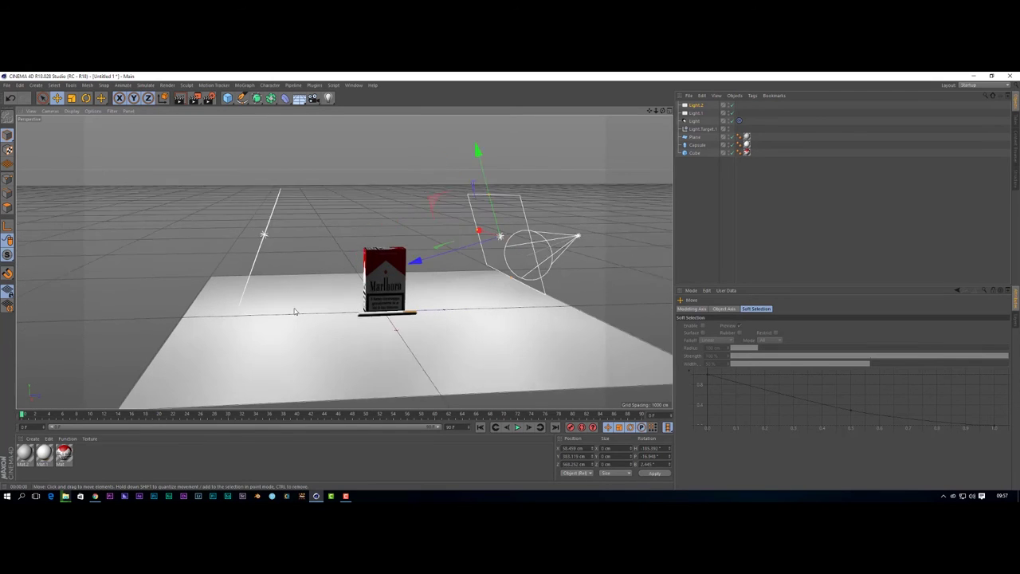
pyautogui.keyDown('alt'); pyautogui.moveTo(515, 328); pyautogui.dragTo(252, 230); pyautogui.keyUp('alt')
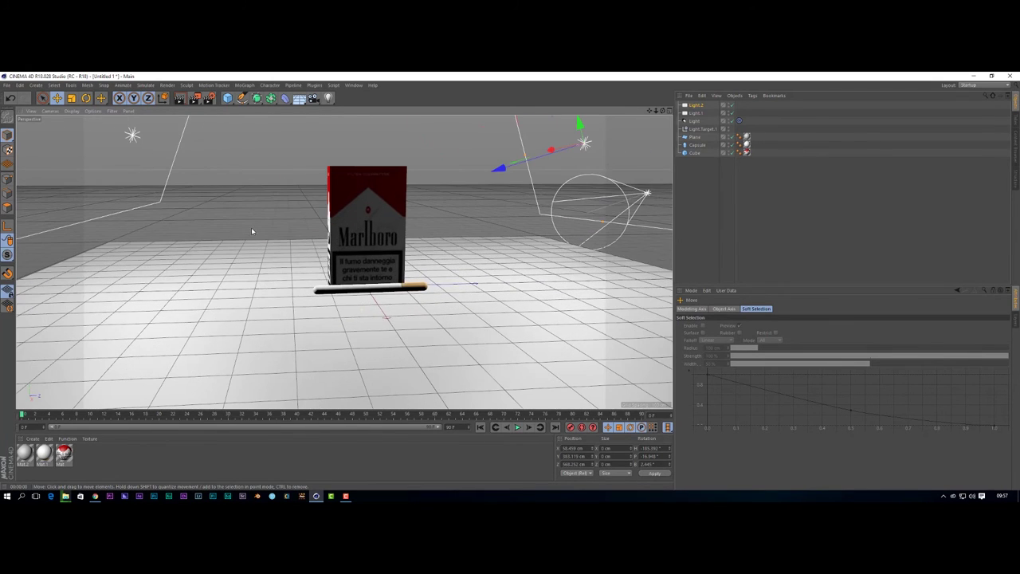
pyautogui.click(177, 100)
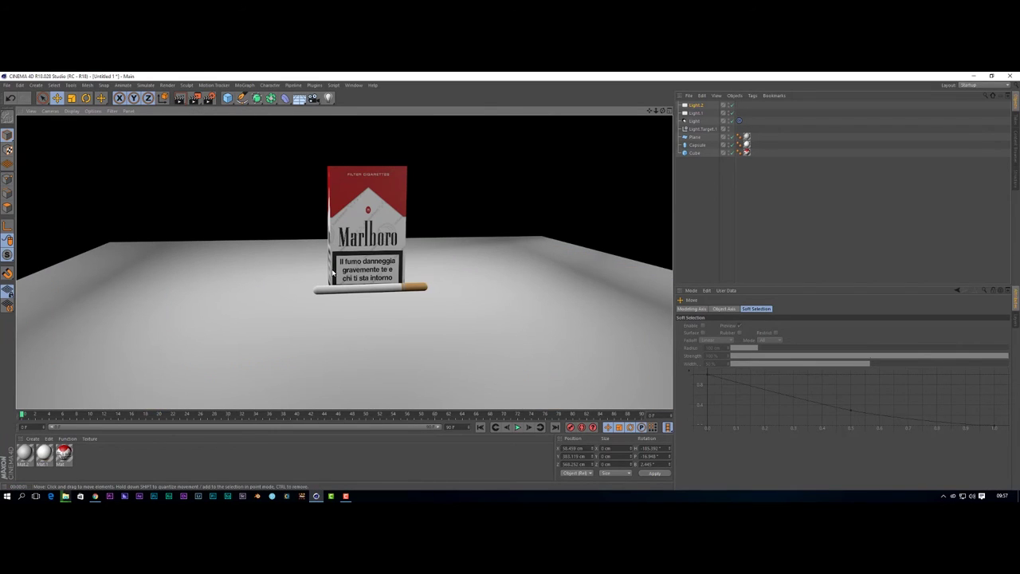
pyautogui.click(504, 342)
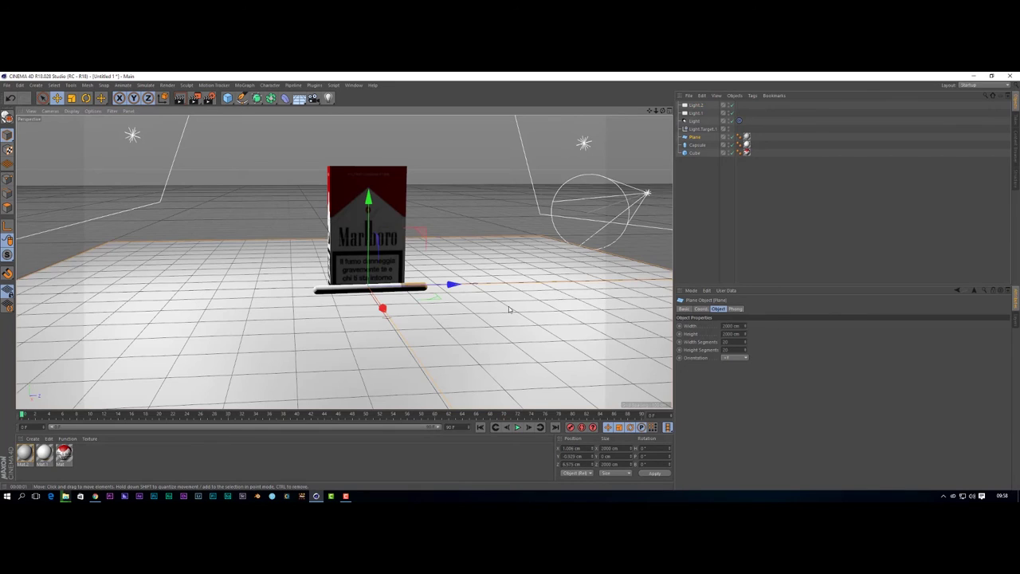
# - Set the shadow type of the first area light, Light.1, to Shadow Maps (Soft)
pyautogui.keyDown('alt'); pyautogui.moveTo(509, 309); pyautogui.dragTo(498, 287); pyautogui.keyUp('alt')
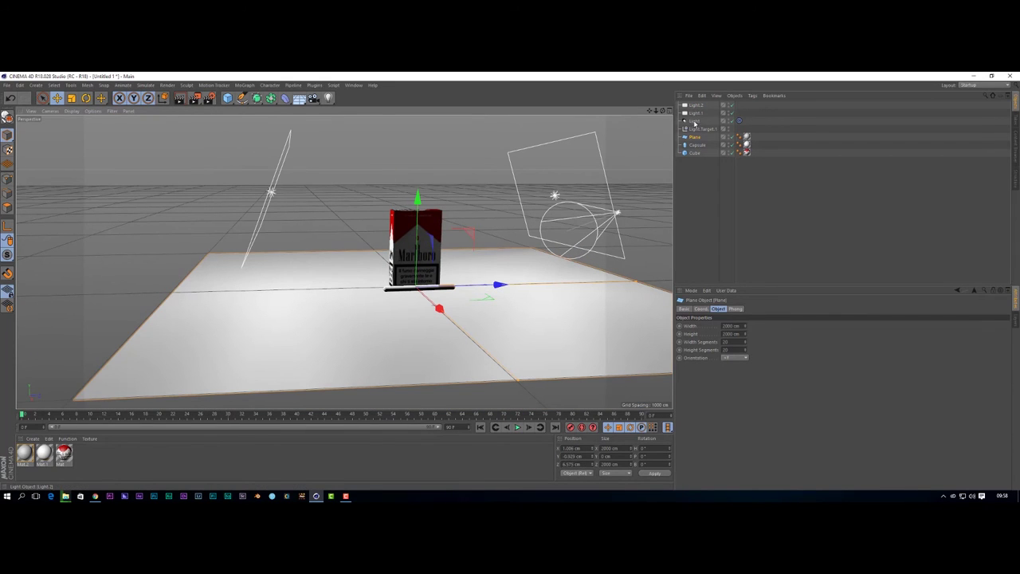
pyautogui.click(696, 113)
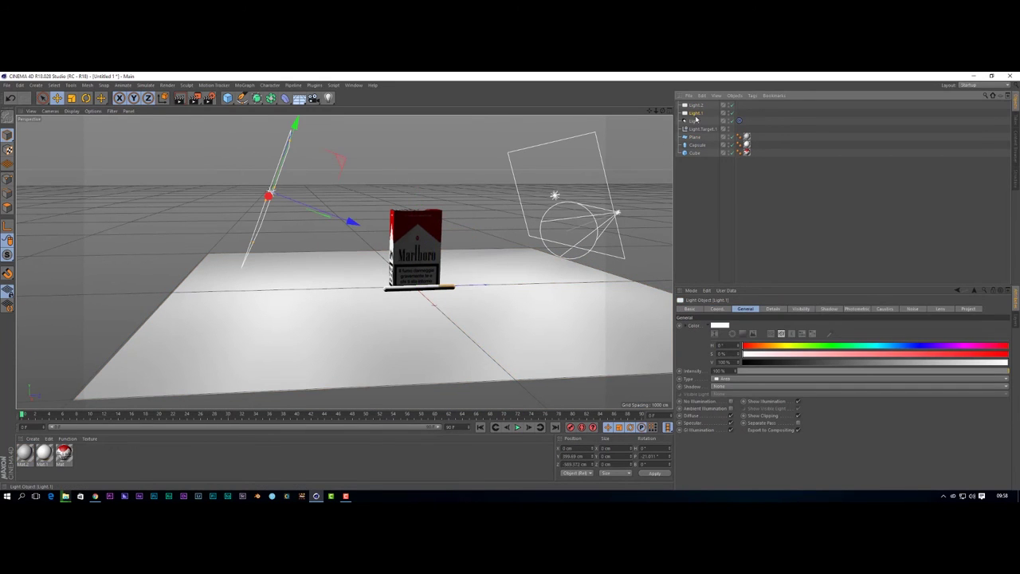
pyautogui.click(733, 386)
pyautogui.click(732, 403)
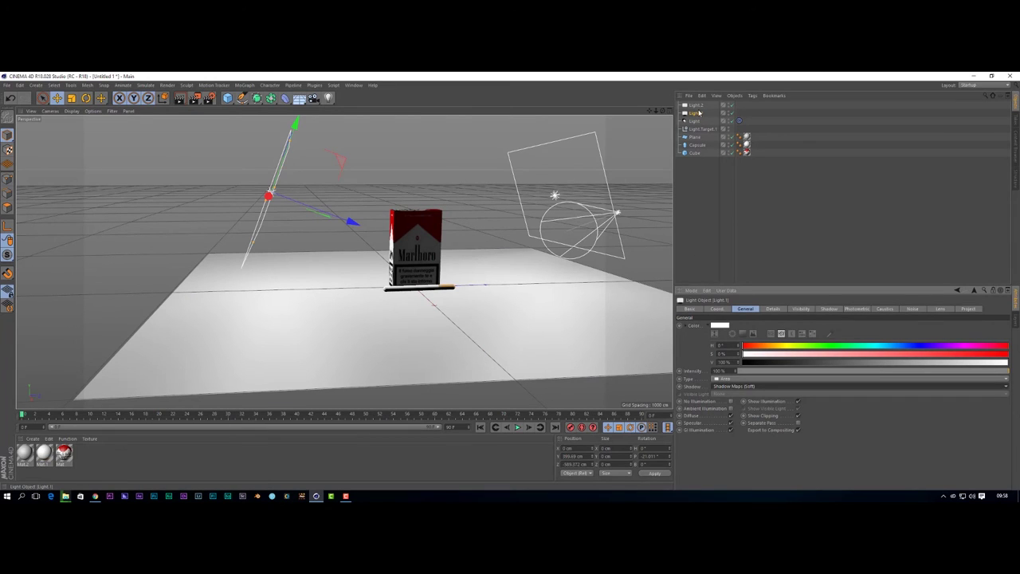
# - Set the shadow of the second area light, Light.2, to Raytraced (Hard) and keep its type as Area
pyautogui.click(699, 106)
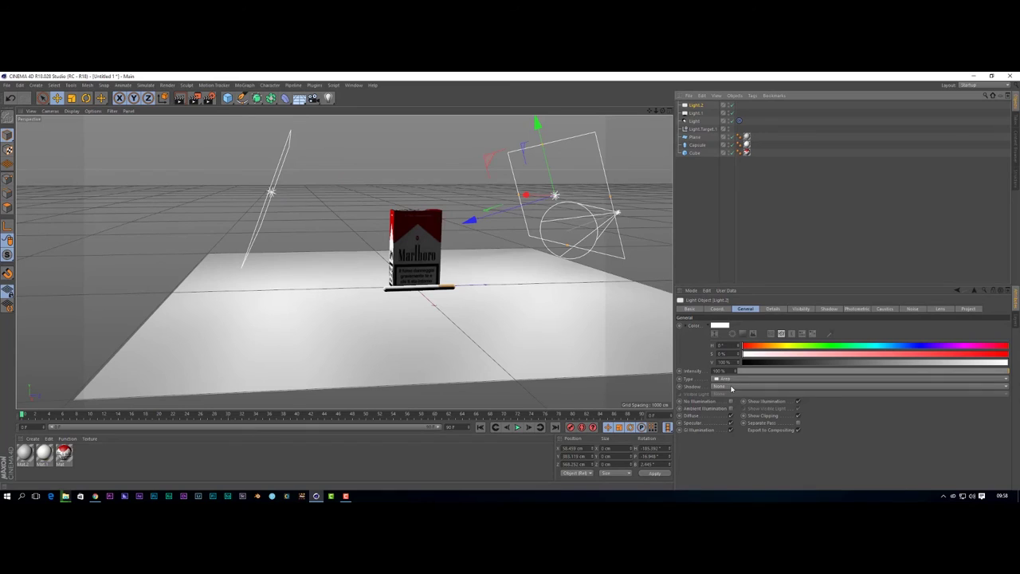
pyautogui.click(732, 387)
pyautogui.click(729, 410)
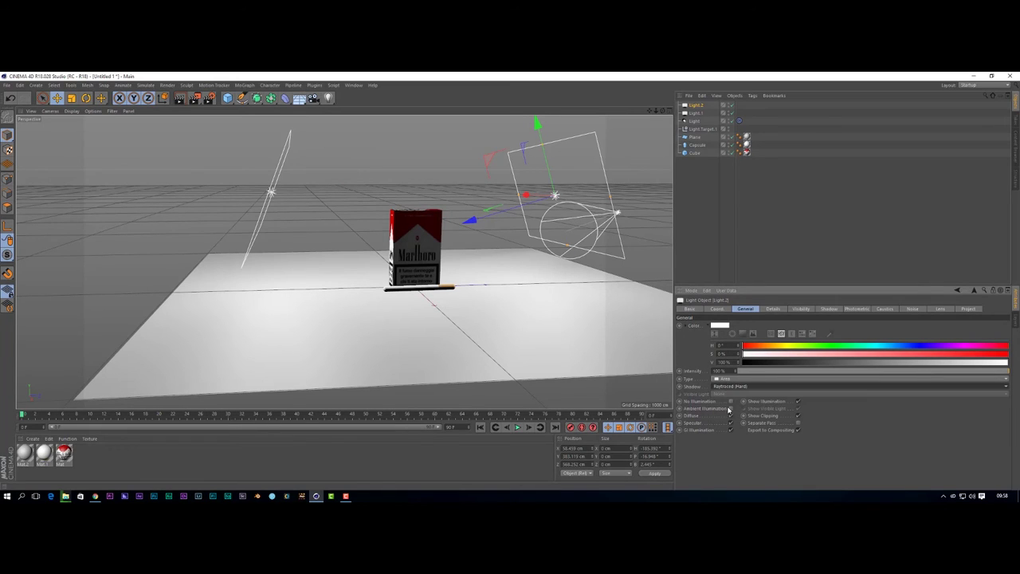
pyautogui.click(724, 379)
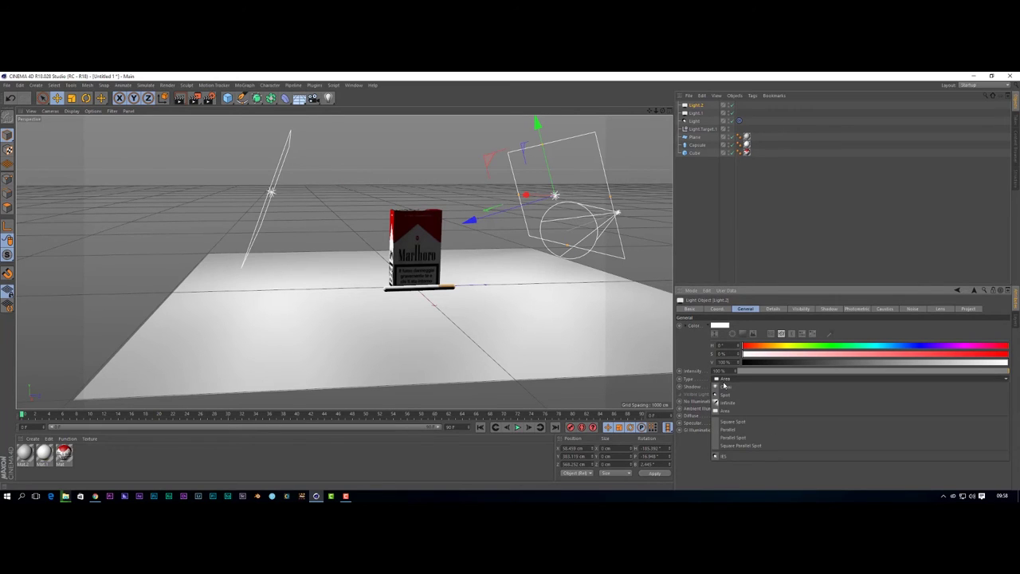
pyautogui.click(726, 411)
# - Render the active view from a distance to check the shadows cast on the ground plane
pyautogui.keyDown('alt'); pyautogui.moveTo(558, 354); pyautogui.dragTo(542, 342); pyautogui.keyUp('alt')
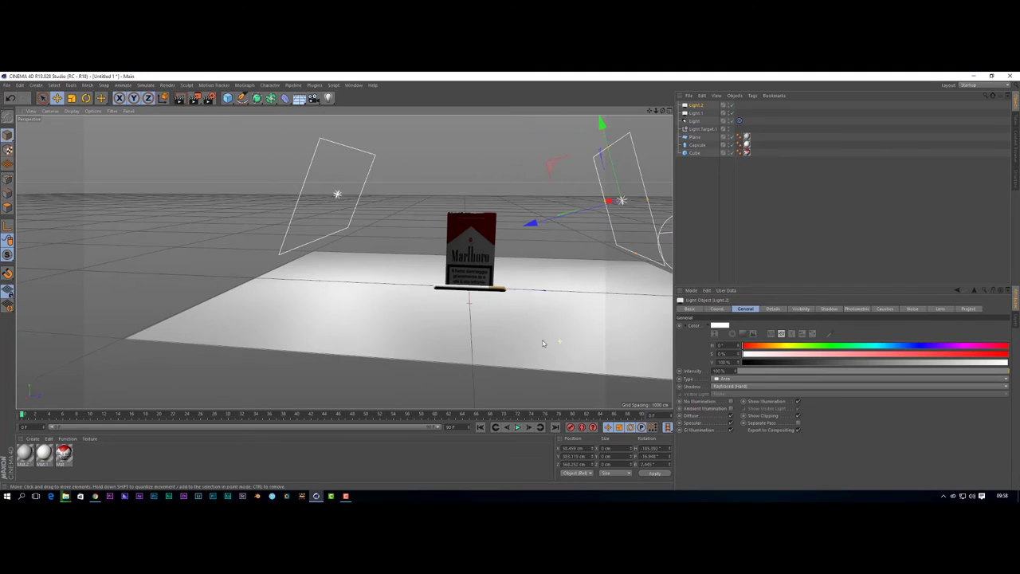
pyautogui.keyDown('alt'); pyautogui.moveTo(598, 298); pyautogui.dragTo(478, 329); pyautogui.keyUp('alt')
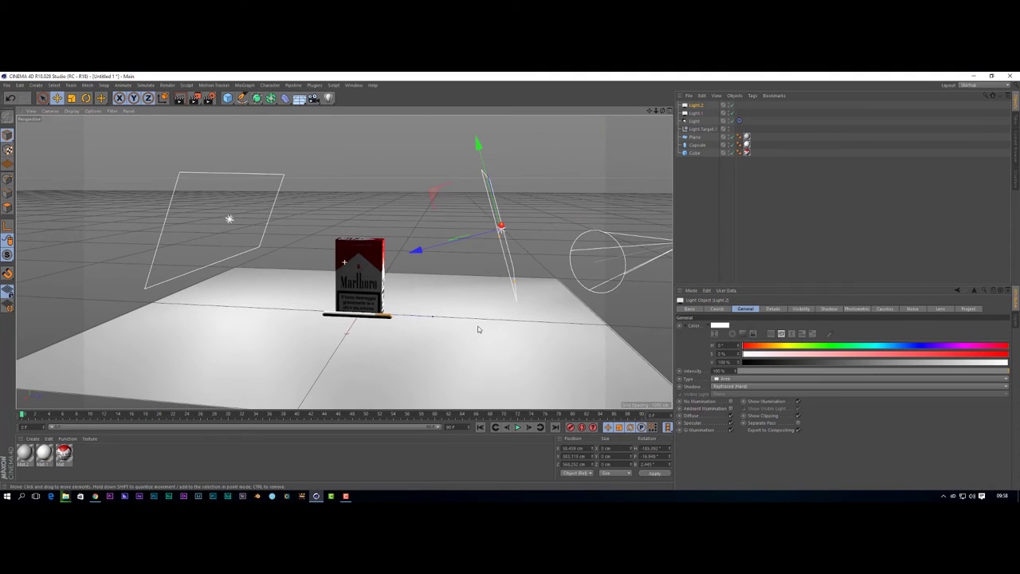
pyautogui.click(177, 101)
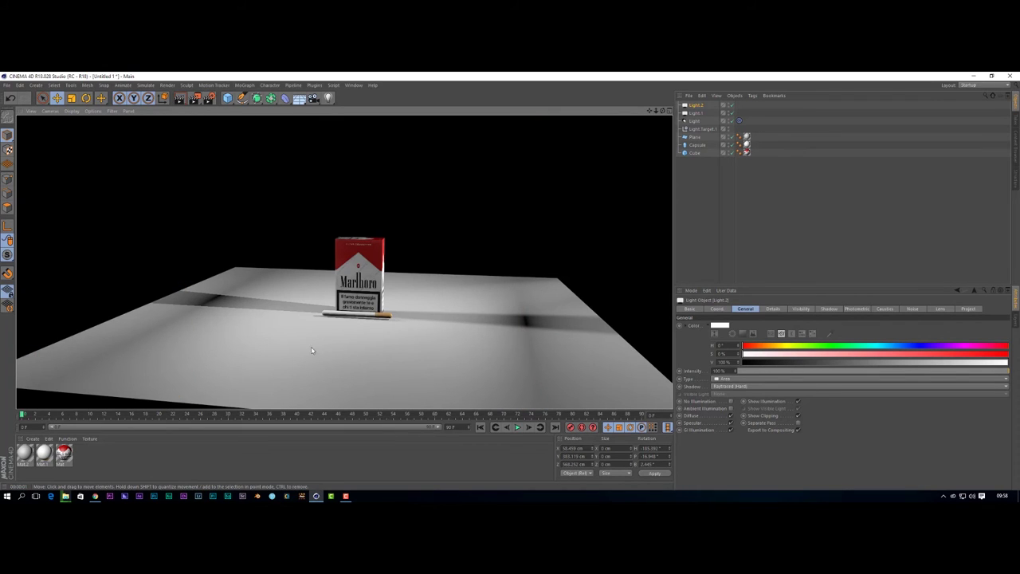
pyautogui.keyDown('alt'); pyautogui.moveTo(312, 350); pyautogui.dragTo(228, 236); pyautogui.keyUp('alt')
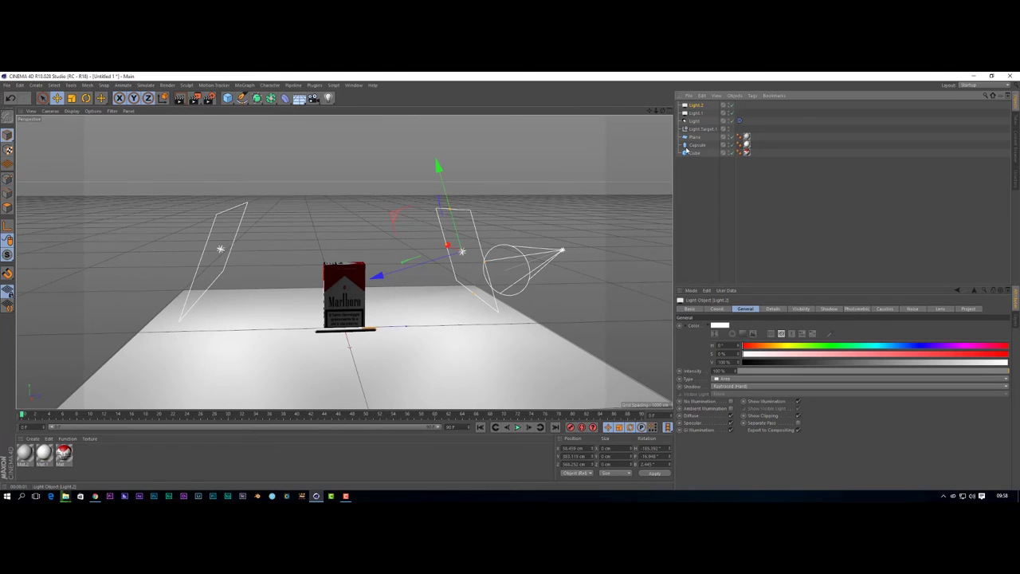
# - Change the second area light's shadow to Shadow Maps (Soft) and render the whole scene from the front
pyautogui.click(731, 387)
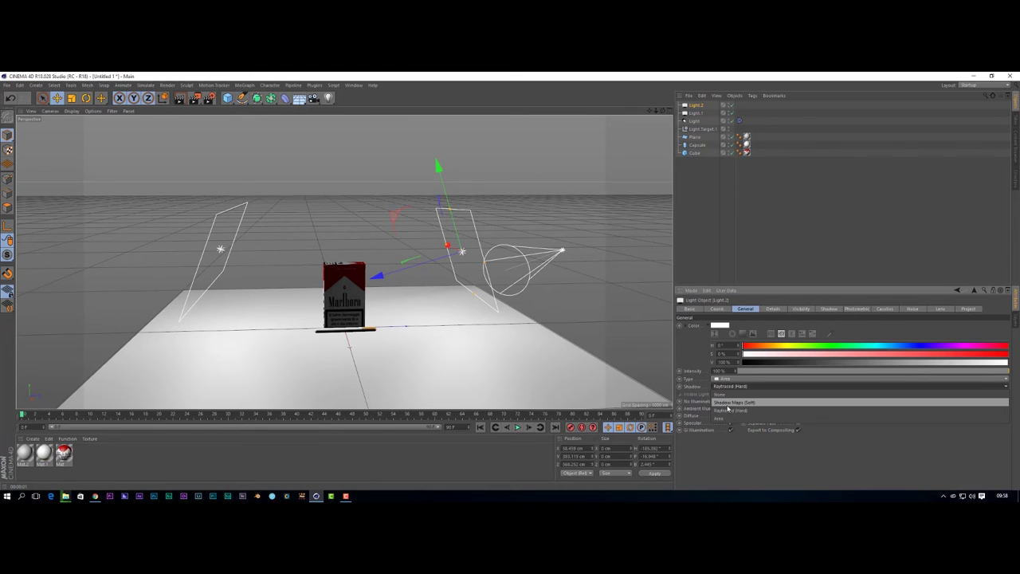
pyautogui.click(727, 404)
pyautogui.scroll(3, 375, 369)
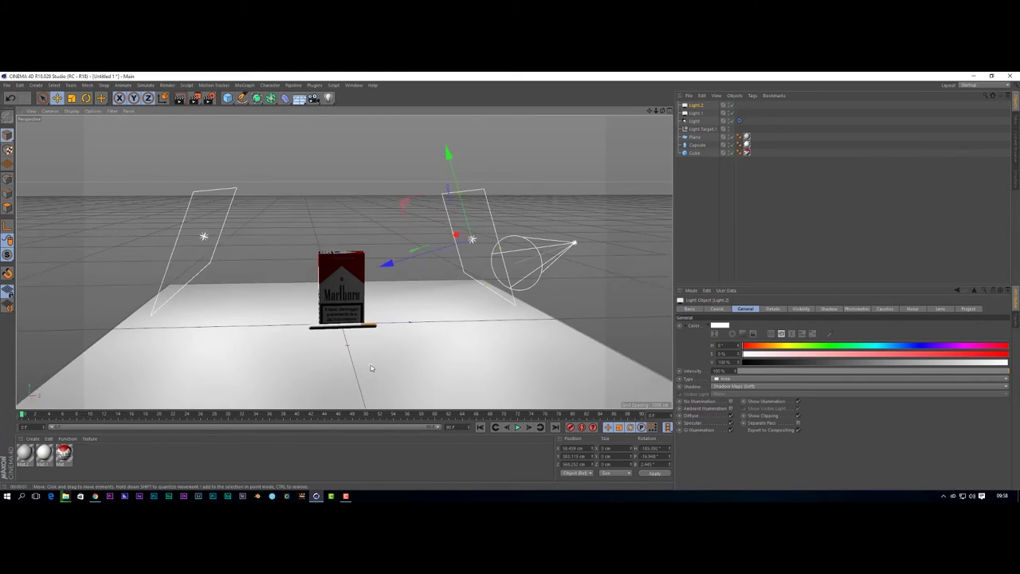
pyautogui.scroll(1, 371, 367)
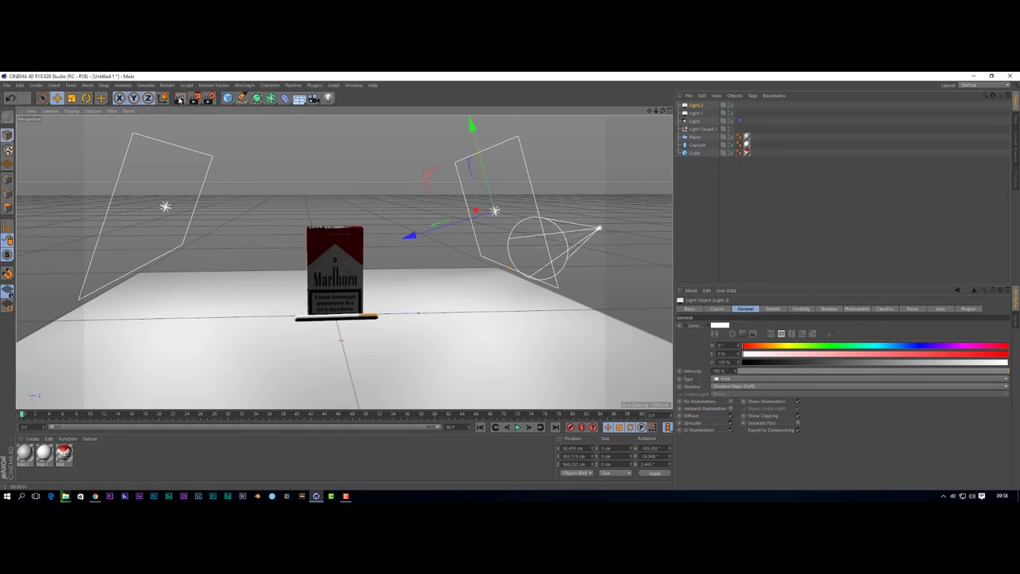
pyautogui.click(180, 98)
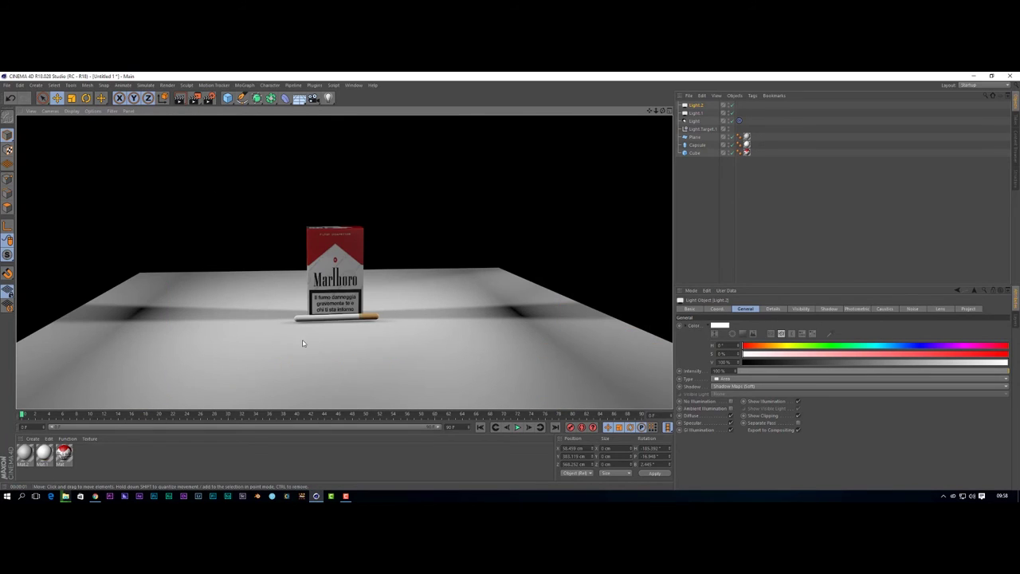
# - Render a closer front view of the pack and cigarette to check the soft shadows
pyautogui.click(290, 349)
pyautogui.scroll(4, 292, 330)
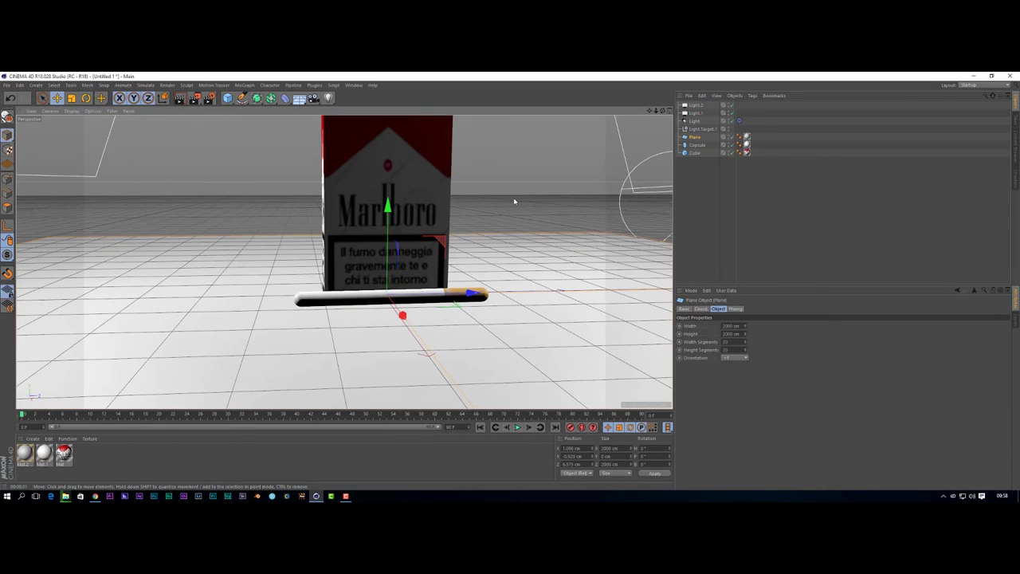
pyautogui.scroll(-2, 477, 246)
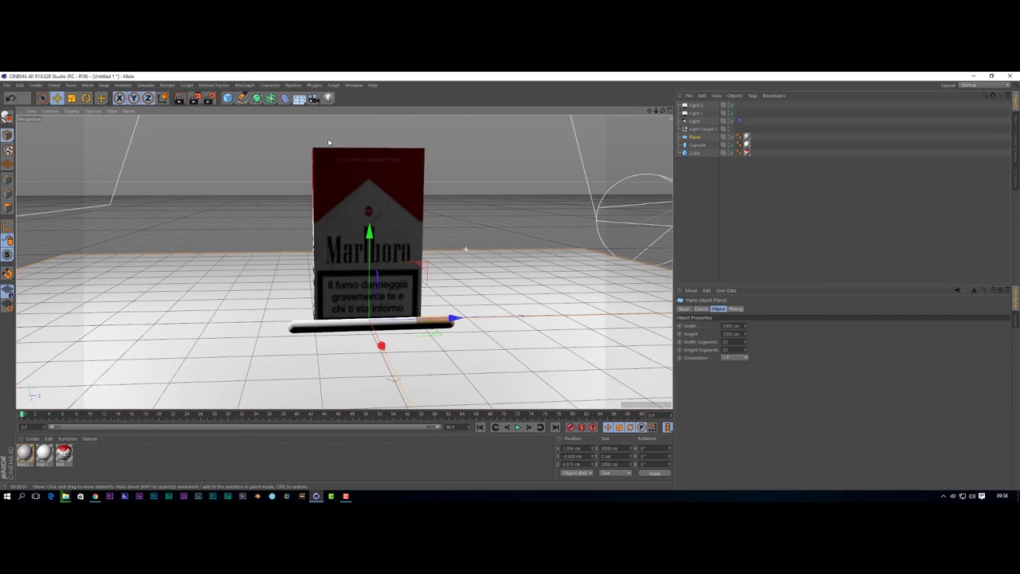
pyautogui.click(186, 98)
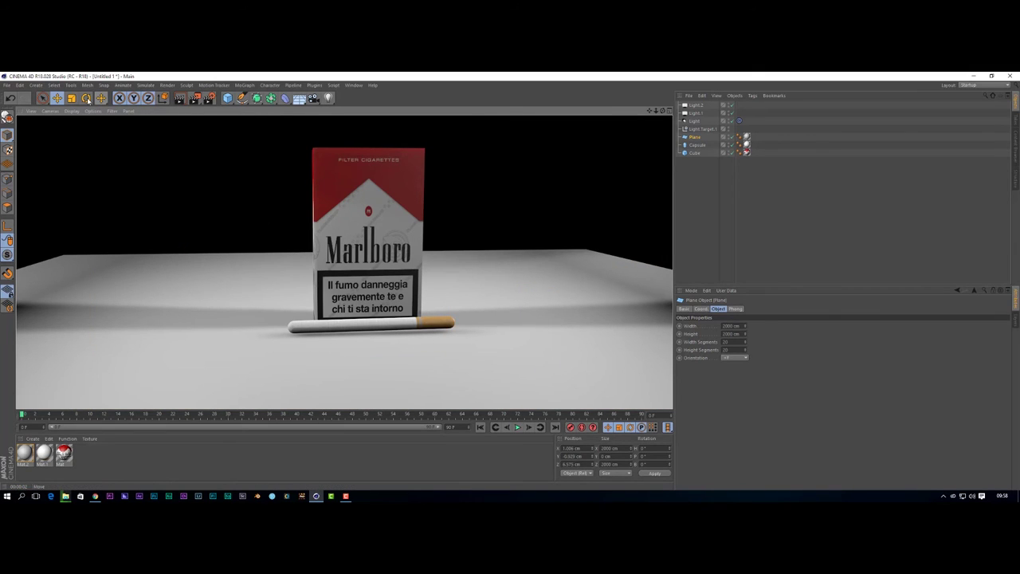
# - Lower the cigarette capsule in the front view to about Y 11.2 cm so it rests on the ground
pyautogui.click(132, 158)
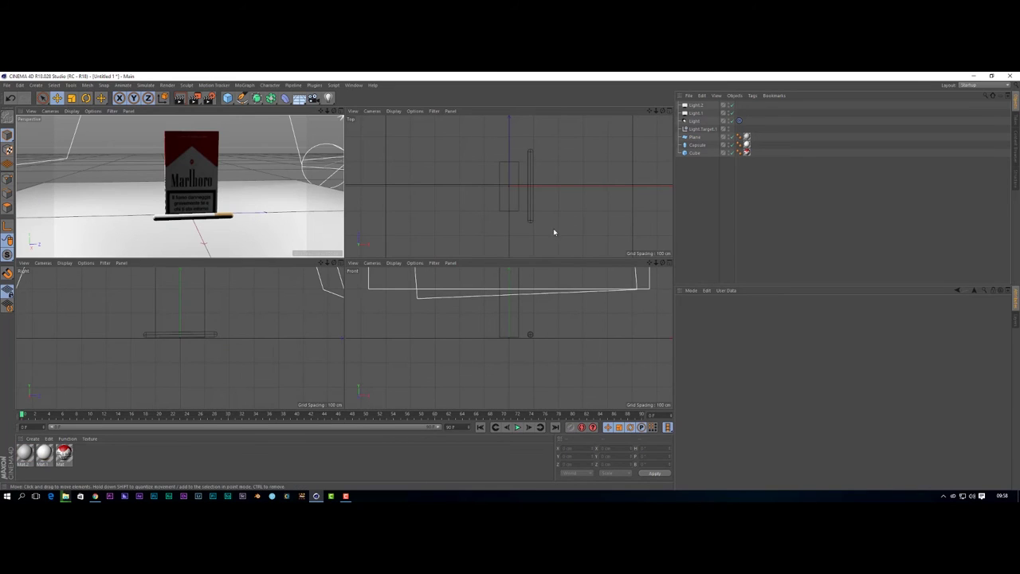
pyautogui.scroll(5, 540, 333)
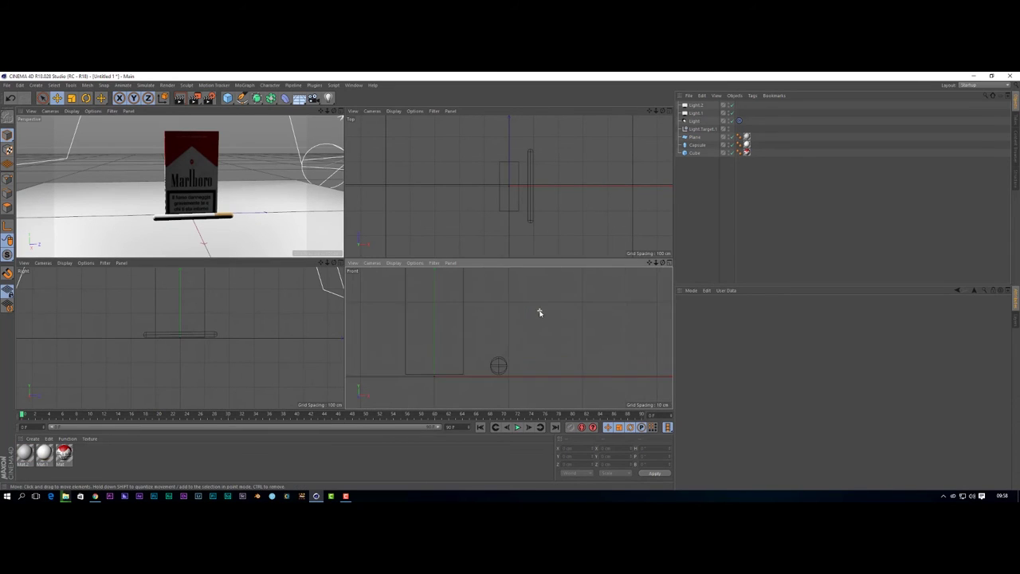
pyautogui.click(498, 366)
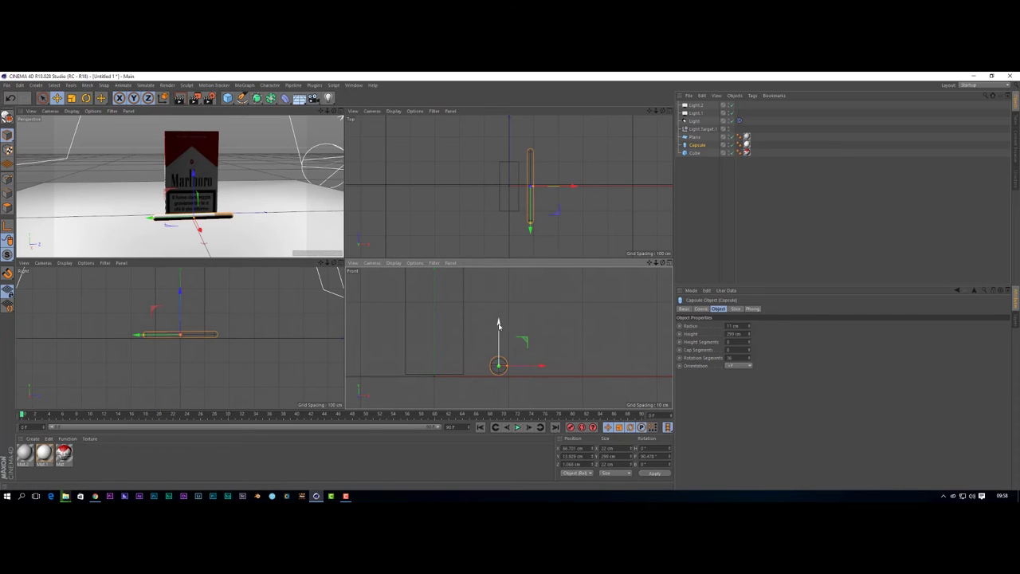
pyautogui.moveTo(498, 325); pyautogui.dragTo(498, 328)
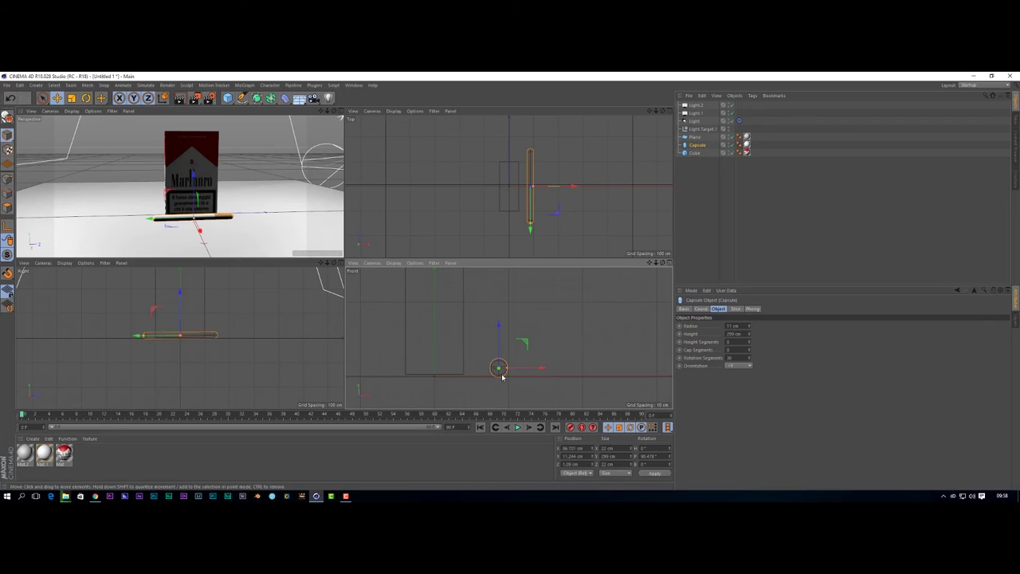
# - Examine in the front view how the base of the pack's cube meets the ground plane
pyautogui.click(697, 153)
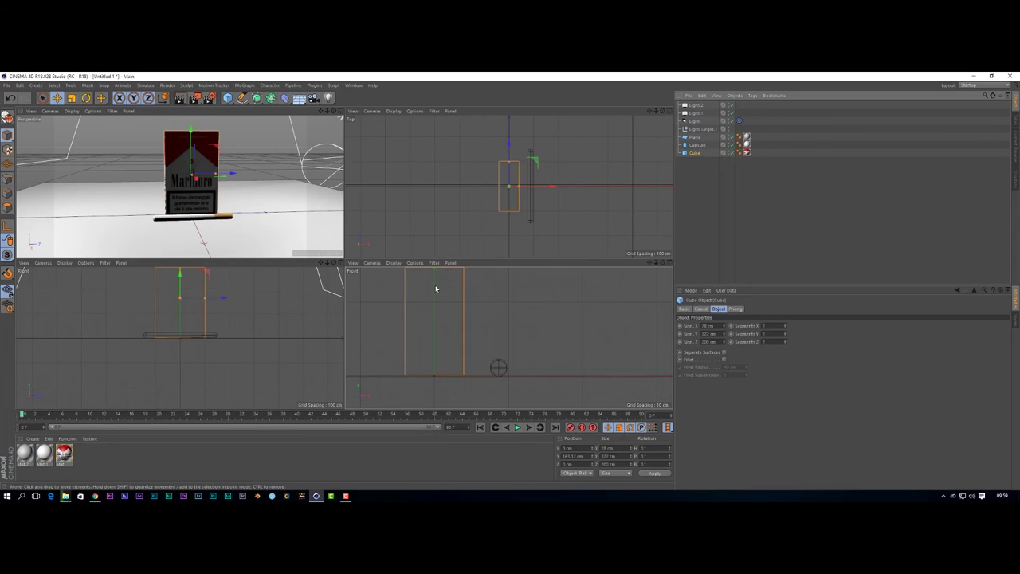
pyautogui.click(436, 289)
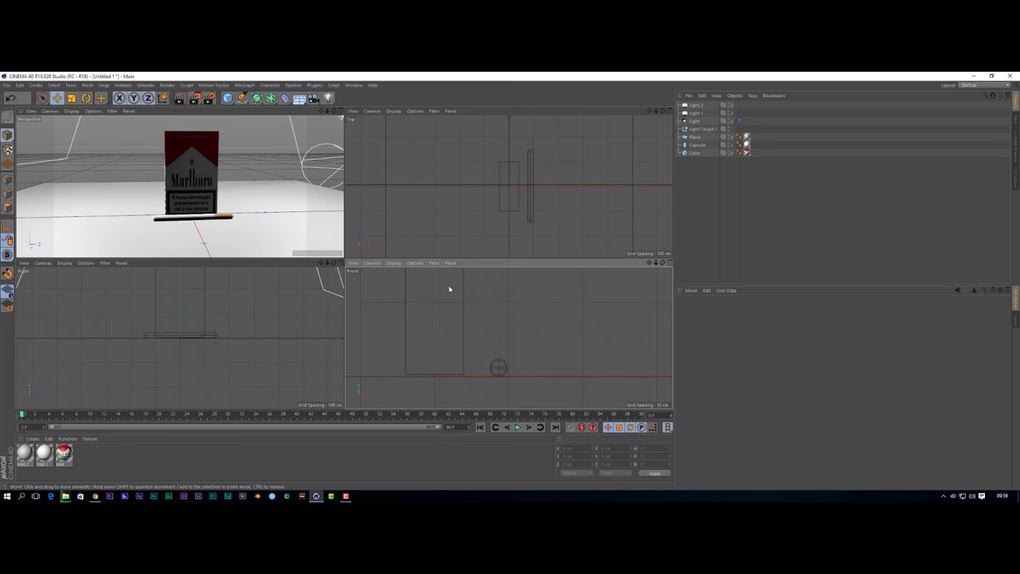
pyautogui.scroll(-3, 449, 288)
pyautogui.scroll(4, 451, 318)
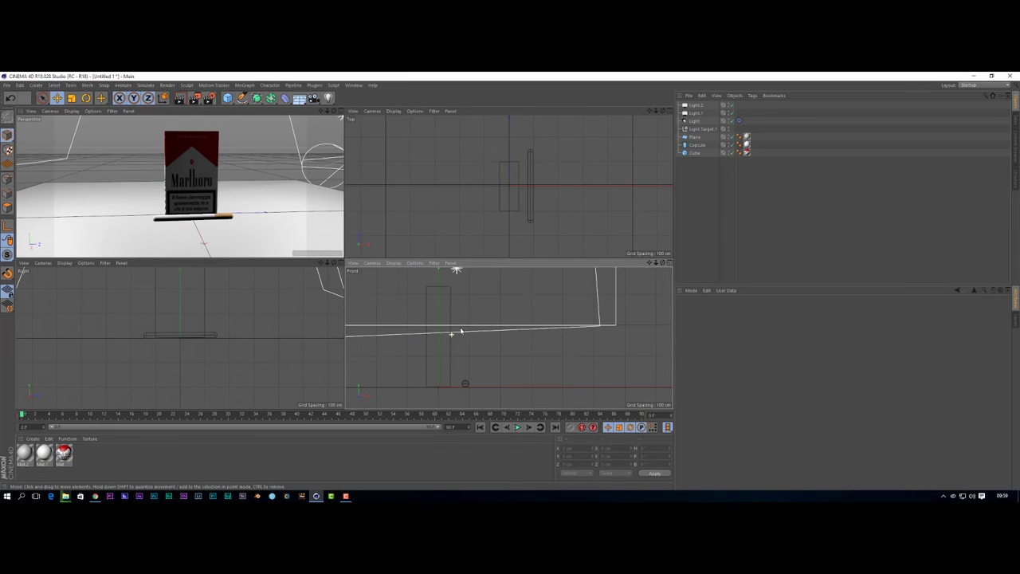
pyautogui.click(696, 154)
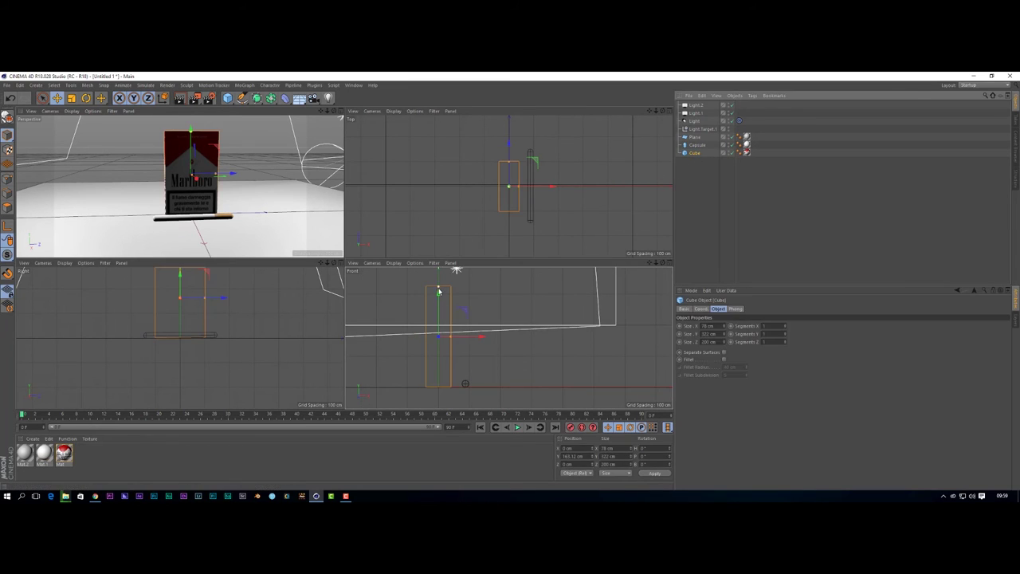
pyautogui.scroll(8, 457, 312)
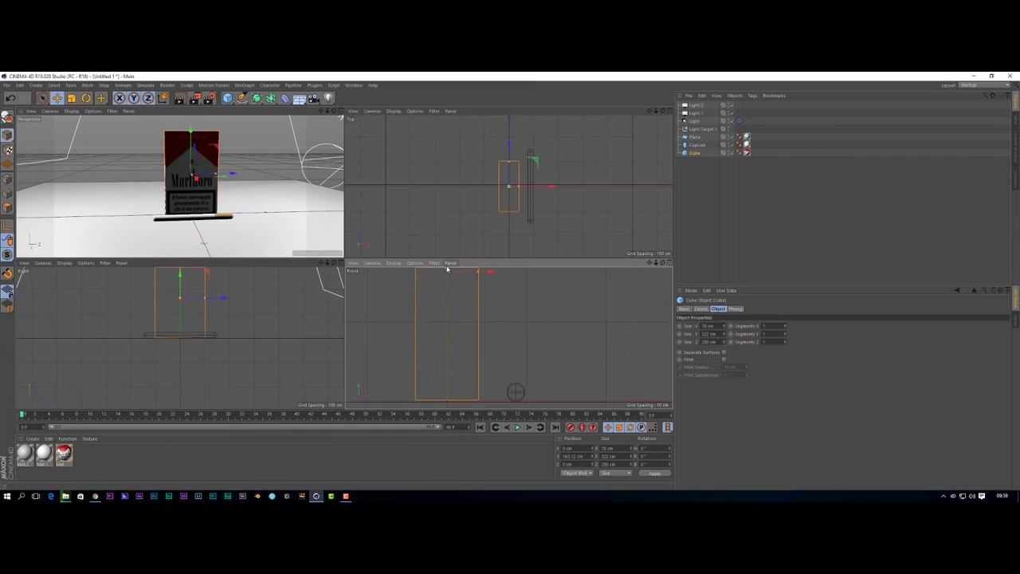
pyautogui.scroll(1, 447, 272)
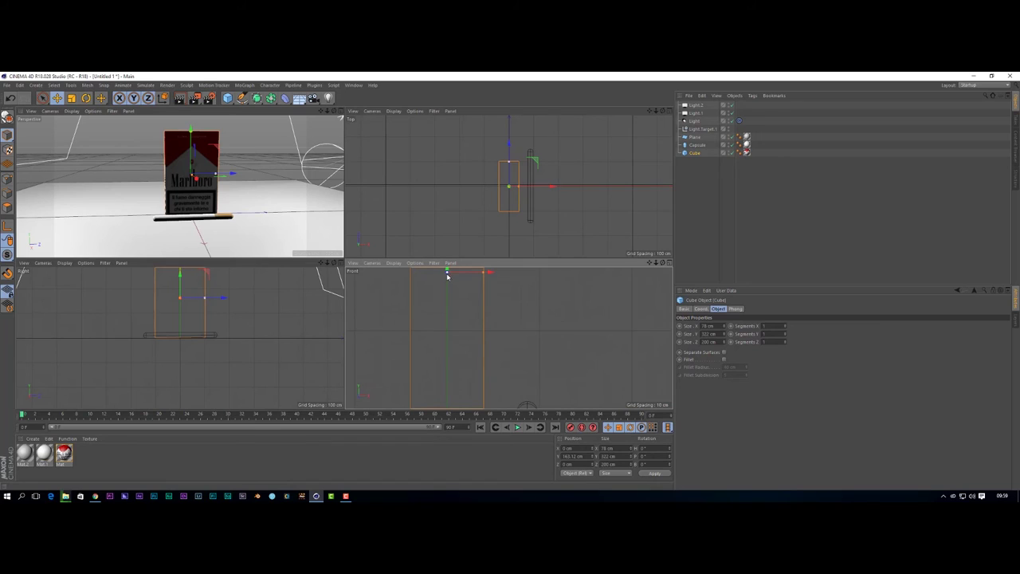
pyautogui.scroll(1, 447, 275)
pyautogui.scroll(1, 583, 358)
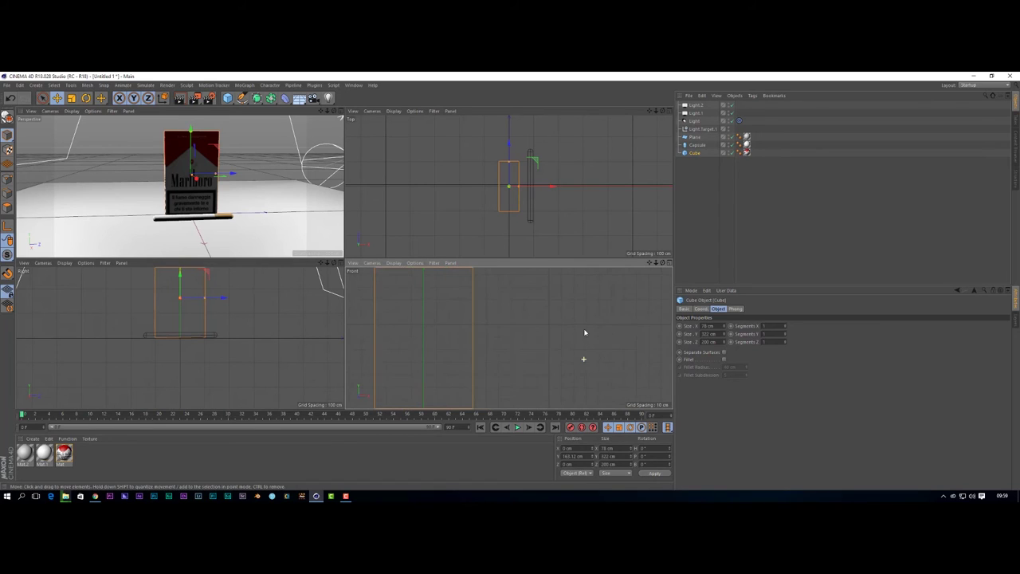
pyautogui.scroll(-4, 571, 326)
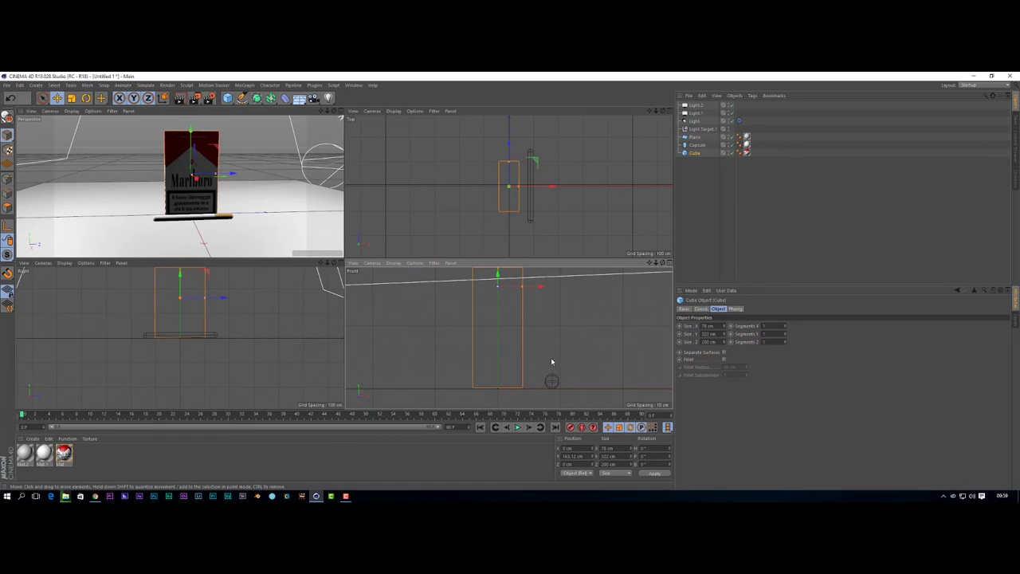
# - Return to the full perspective view and render the pack and cigarette from a slight side angle
pyautogui.click(339, 111)
pyautogui.moveTo(449, 372)
pyautogui.keyDown('alt'); pyautogui.mouseDown()
pyautogui.moveTo(439, 348)
pyautogui.moveTo(422, 353)
pyautogui.moveTo(461, 372)
pyautogui.mouseUp(); pyautogui.keyUp('alt')
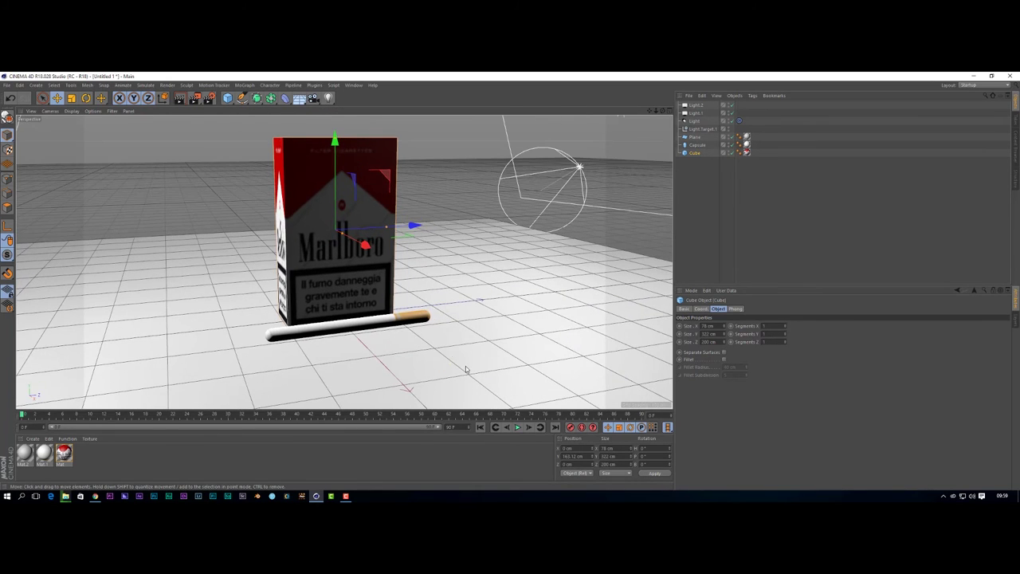
pyautogui.click(180, 98)
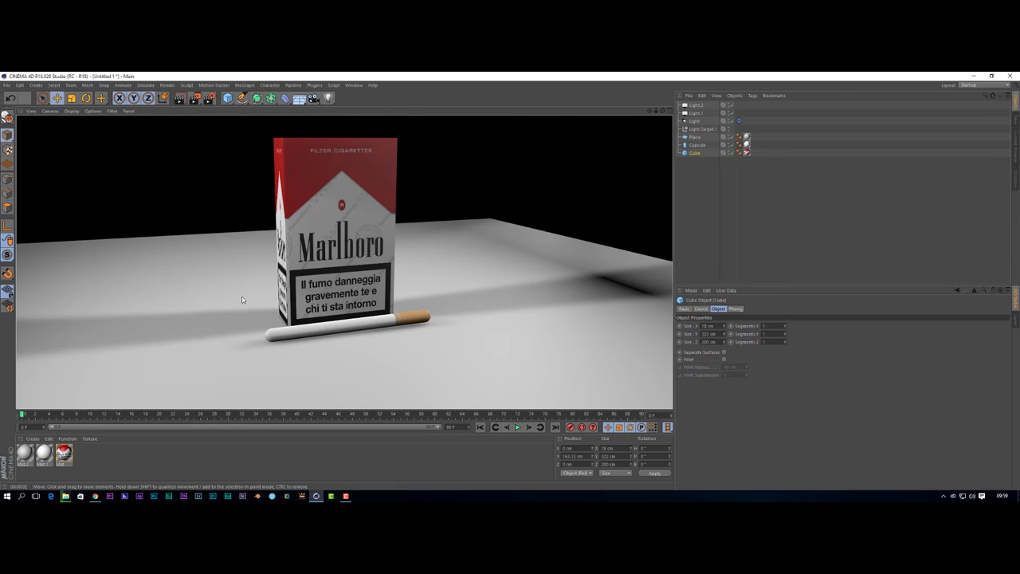
# - Duplicate the ground plane in place
pyautogui.click(456, 360)
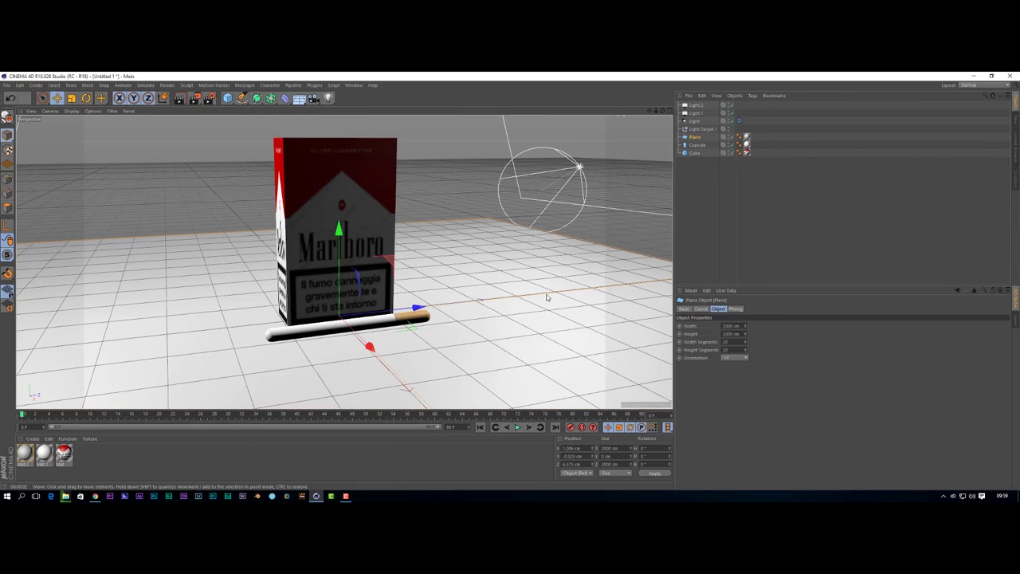
pyautogui.keyDown('alt'); pyautogui.moveTo(547, 293); pyautogui.dragTo(539, 336); pyautogui.keyUp('alt')
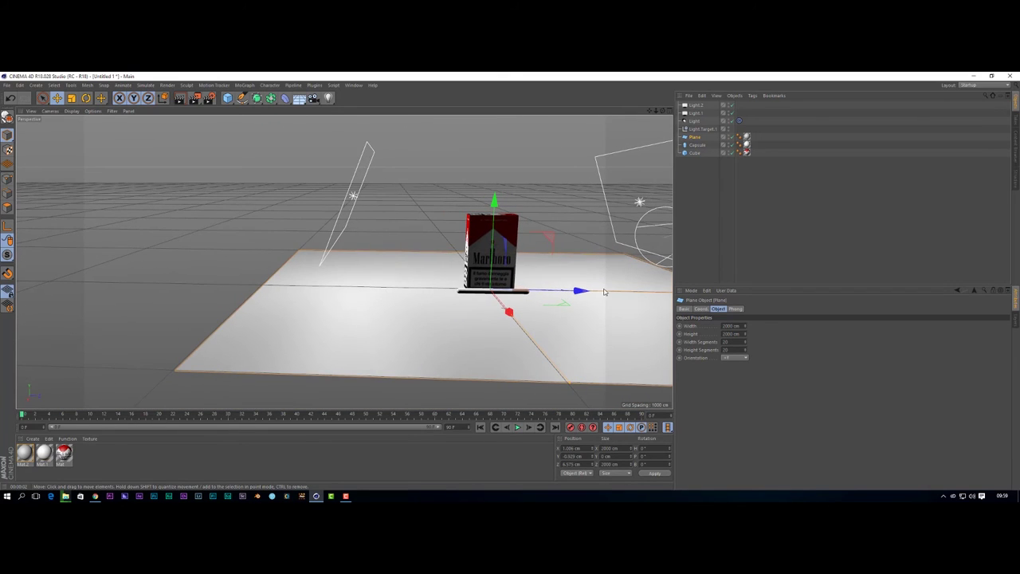
pyautogui.keyDown('alt'); pyautogui.moveTo(582, 310); pyautogui.dragTo(543, 277); pyautogui.keyUp('alt')
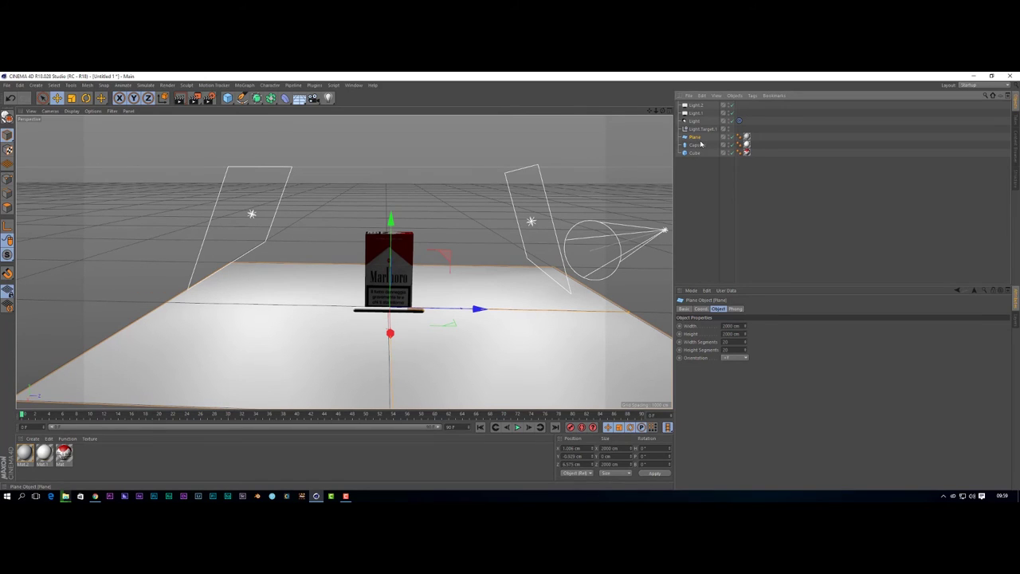
pyautogui.hotkey('ctrl', 'v')
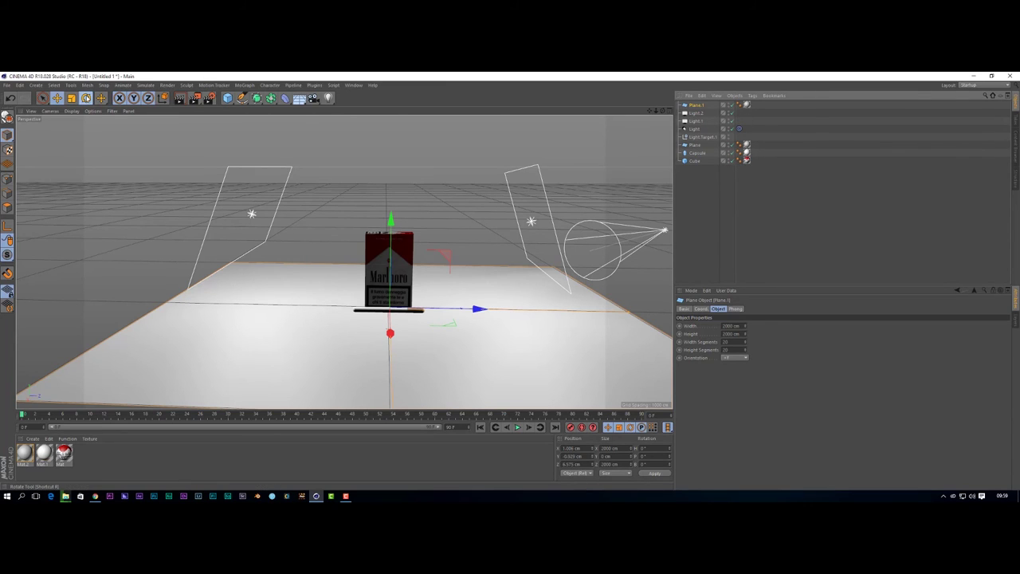
# - Rotate the duplicated plane about 90.7° so it stands upright and nudge it up slightly to about Y 9.3 cm
pyautogui.click(87, 98)
pyautogui.moveTo(393, 262); pyautogui.dragTo(367, 337)
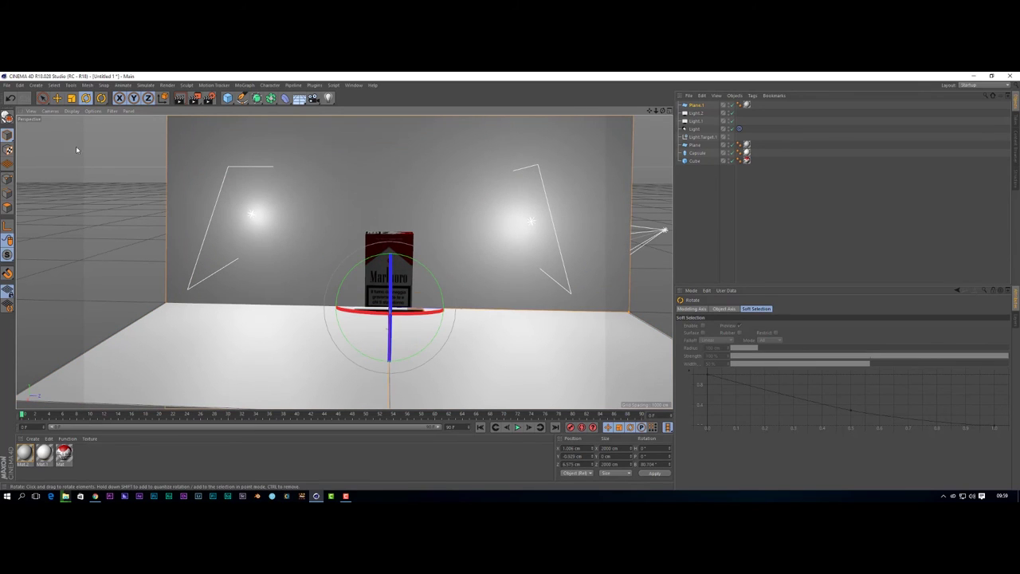
pyautogui.click(57, 98)
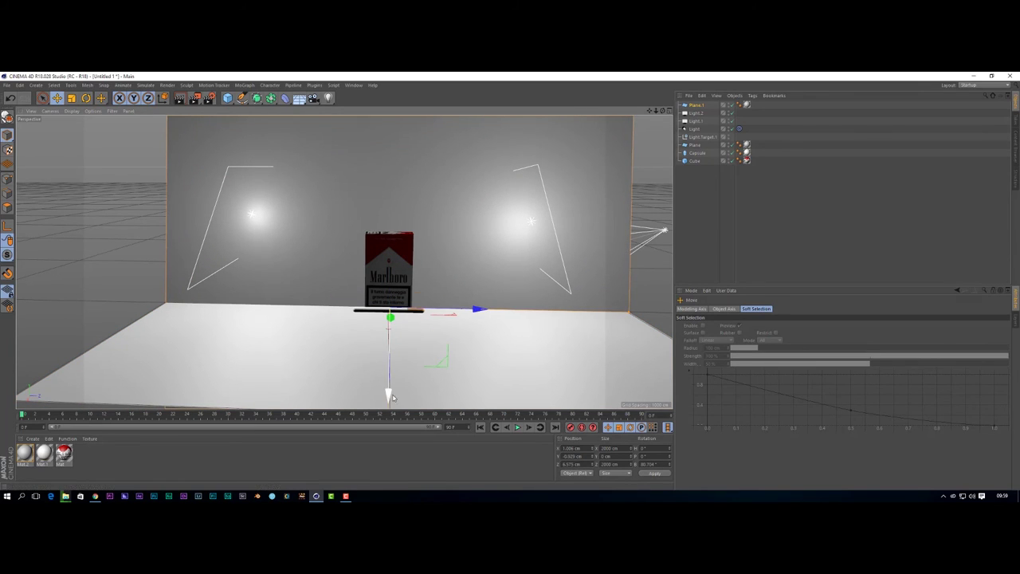
pyautogui.moveTo(388, 397); pyautogui.dragTo(387, 391)
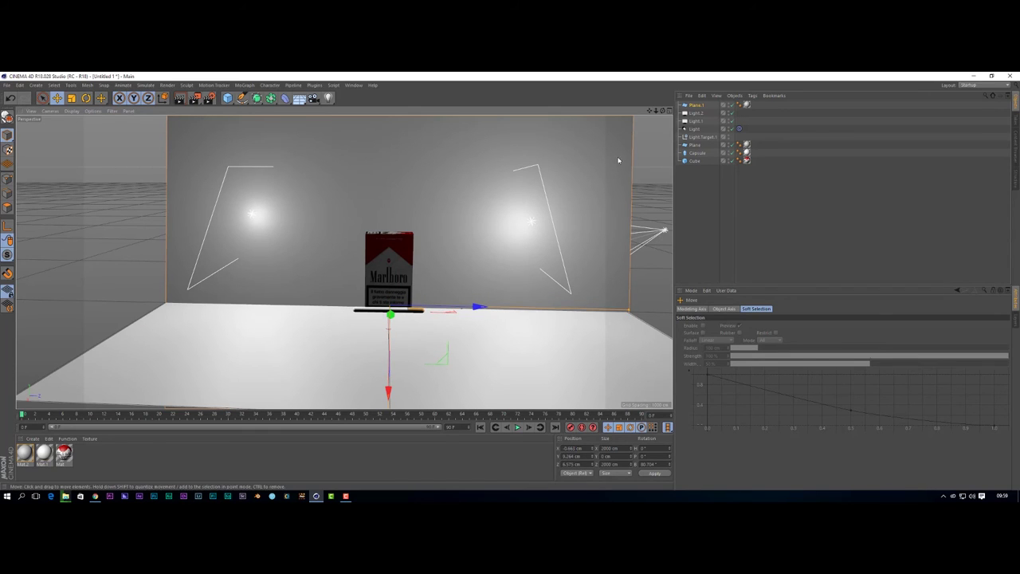
# - Move the upright plane back behind the pack and raise it to form a backdrop above the ground plane
pyautogui.click(693, 105)
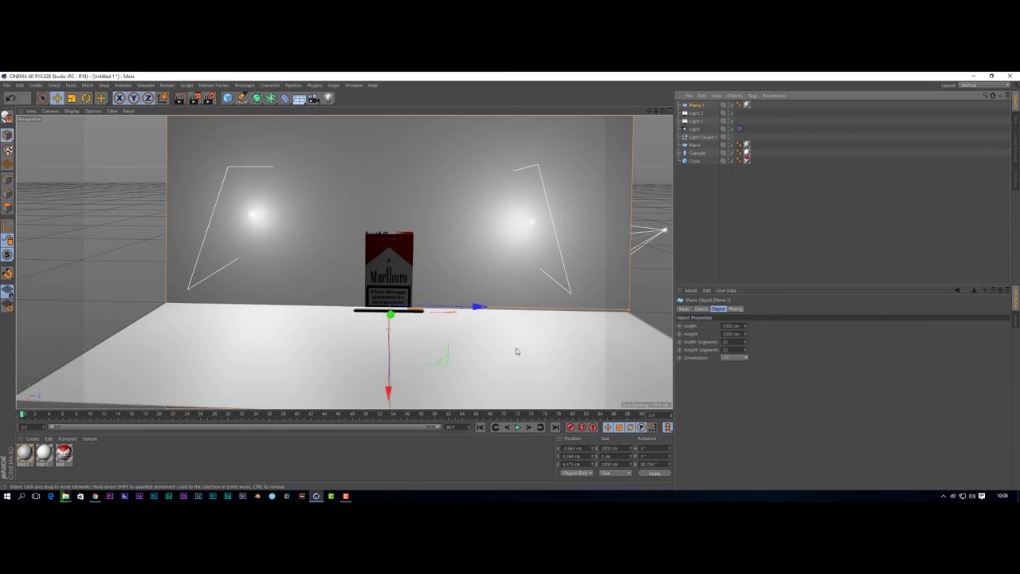
pyautogui.keyDown('alt'); pyautogui.moveTo(530, 381); pyautogui.dragTo(547, 314); pyautogui.keyUp('alt')
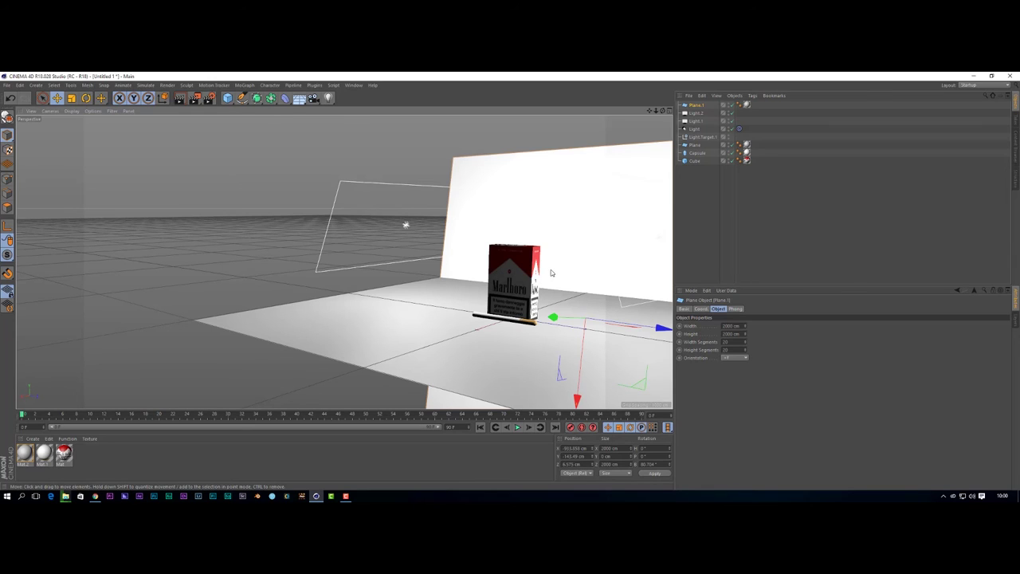
pyautogui.keyDown('alt'); pyautogui.moveTo(583, 239); pyautogui.dragTo(430, 263); pyautogui.keyUp('alt')
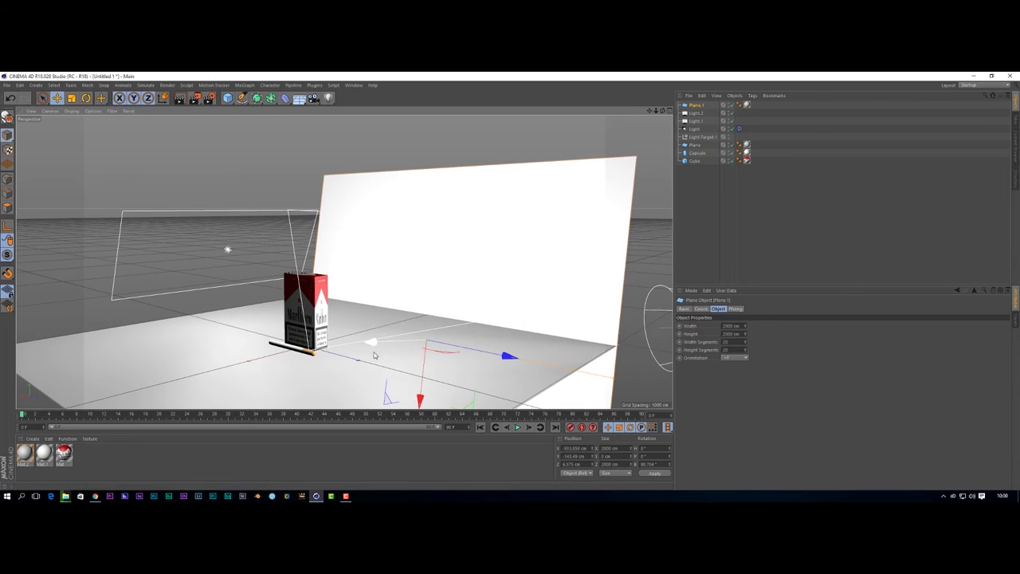
pyautogui.moveTo(376, 342); pyautogui.dragTo(311, 255)
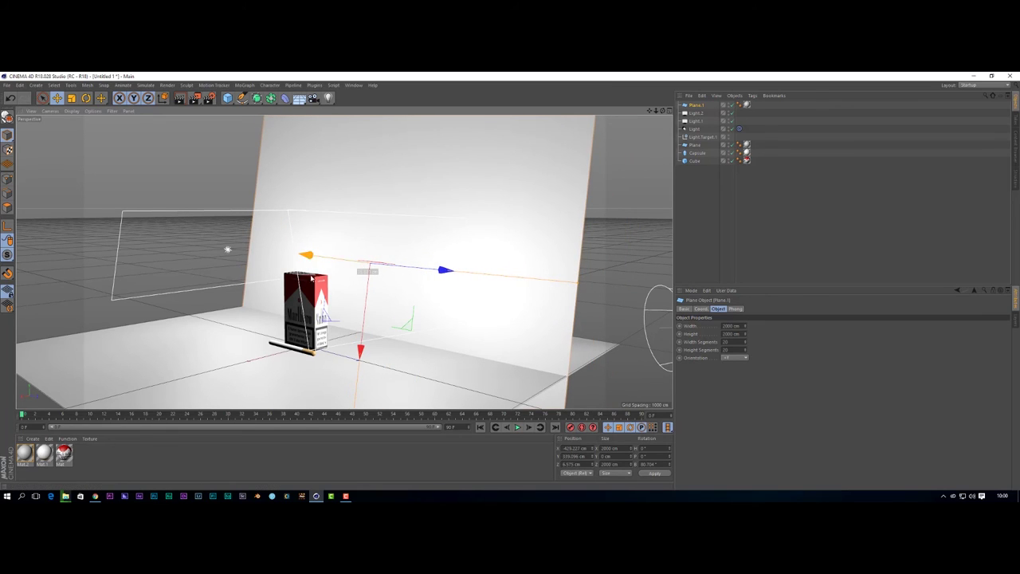
pyautogui.click(224, 307)
pyautogui.press('super')
pyautogui.click(201, 296)
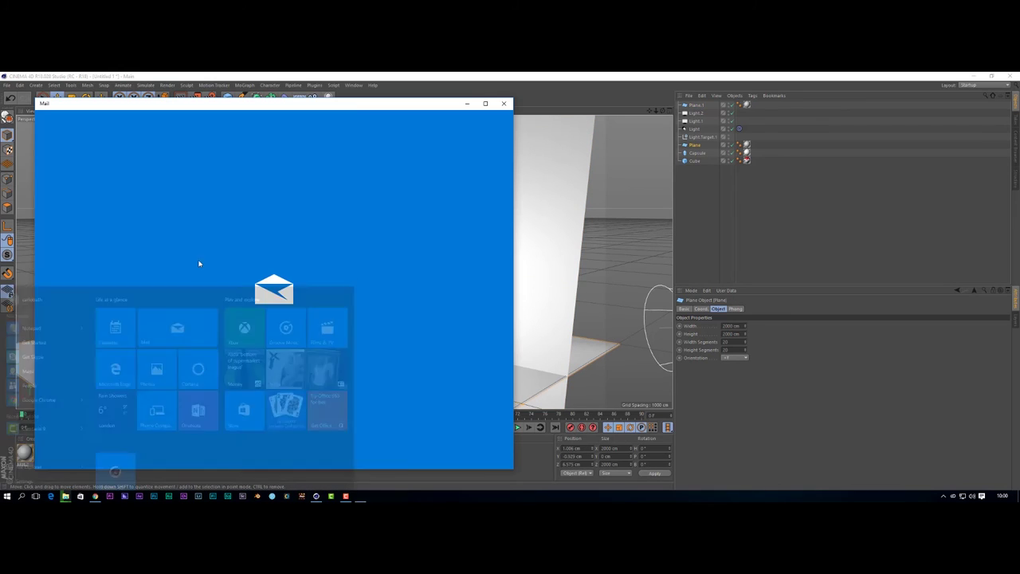
pyautogui.click(504, 103)
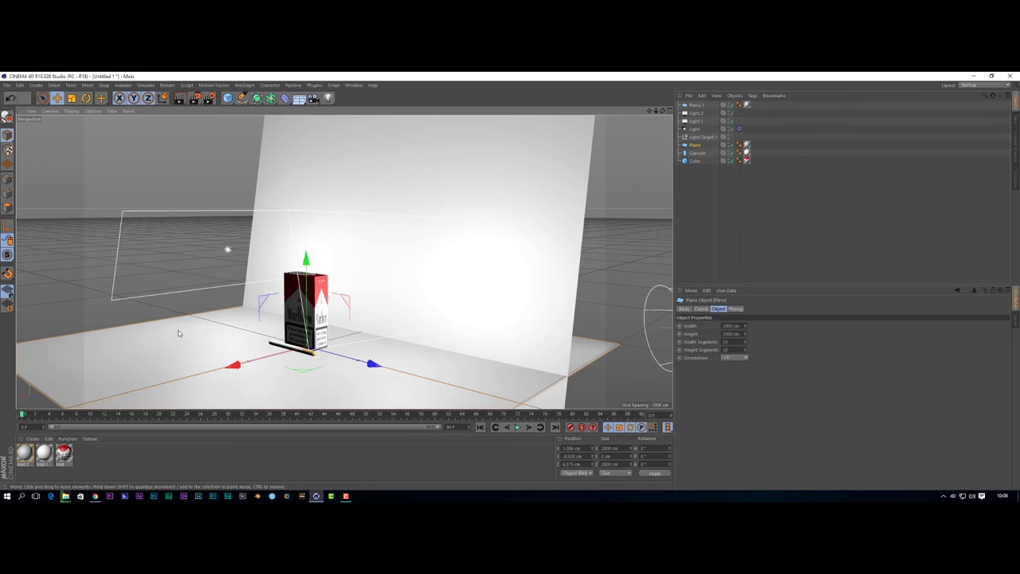
# - Render the pack and cigarette against the backdrop, viewed from an angle showing the pack's left side
pyautogui.keyDown('alt'); pyautogui.moveTo(345, 295); pyautogui.dragTo(377, 281); pyautogui.keyUp('alt')
pyautogui.scroll(3, 377, 282)
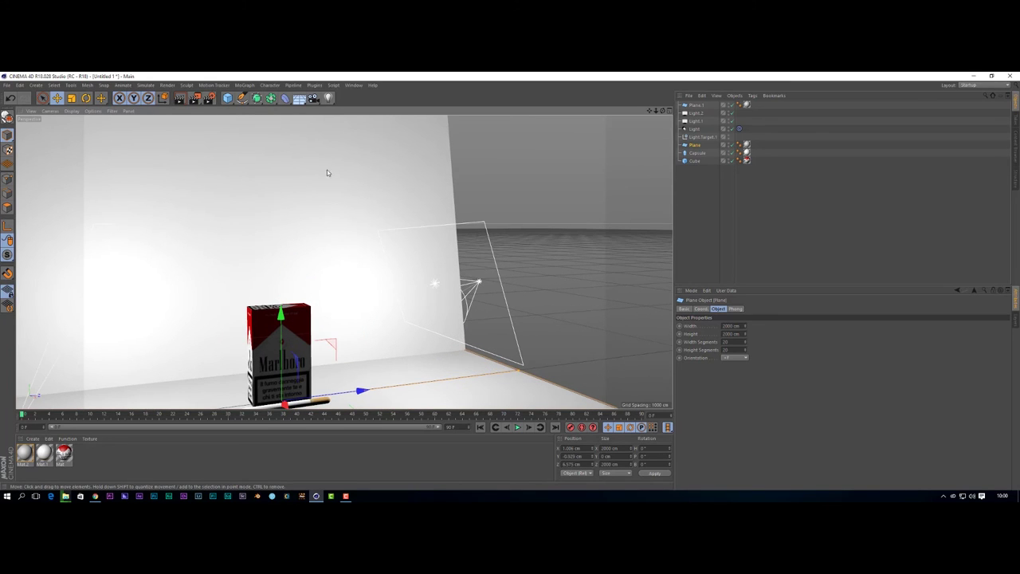
pyautogui.keyDown('alt'); pyautogui.moveTo(226, 223); pyautogui.dragTo(341, 269); pyautogui.keyUp('alt')
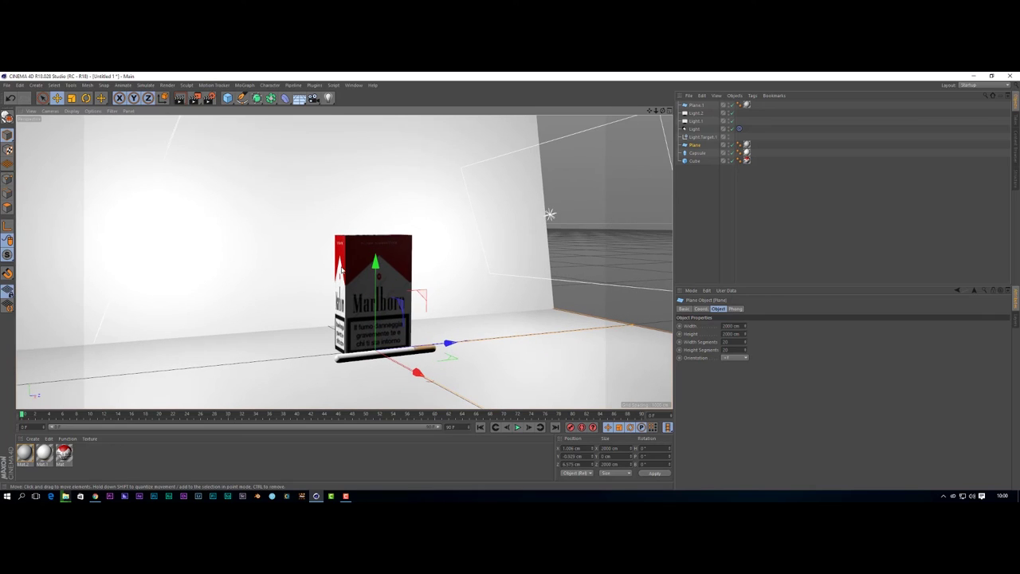
pyautogui.click(180, 97)
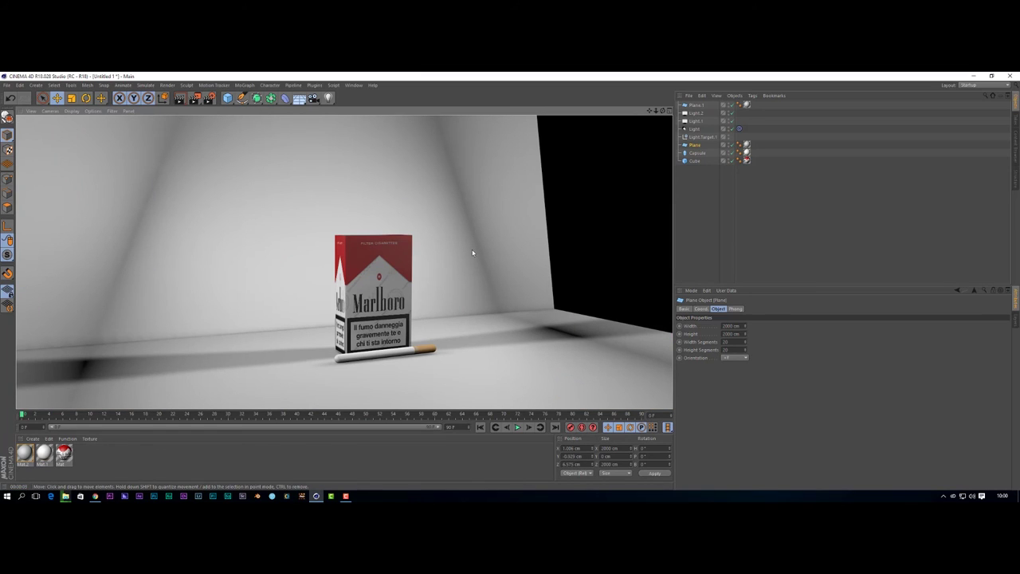
# - Render a closer, nearly frontal view of the pack and cigarette with the backdrop filling the background
pyautogui.click(529, 361)
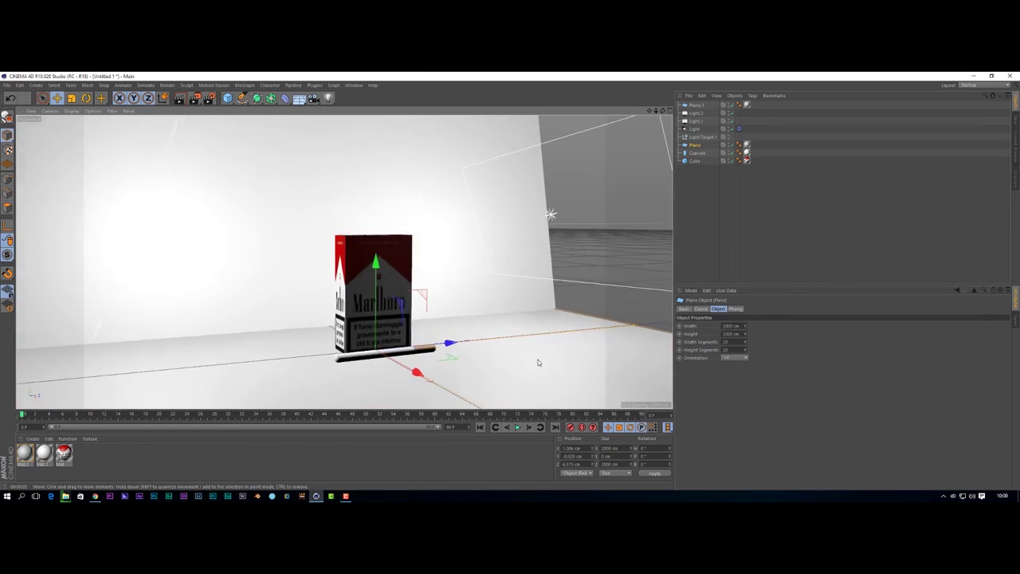
pyautogui.keyDown('alt'); pyautogui.moveTo(545, 361); pyautogui.dragTo(521, 370); pyautogui.keyUp('alt')
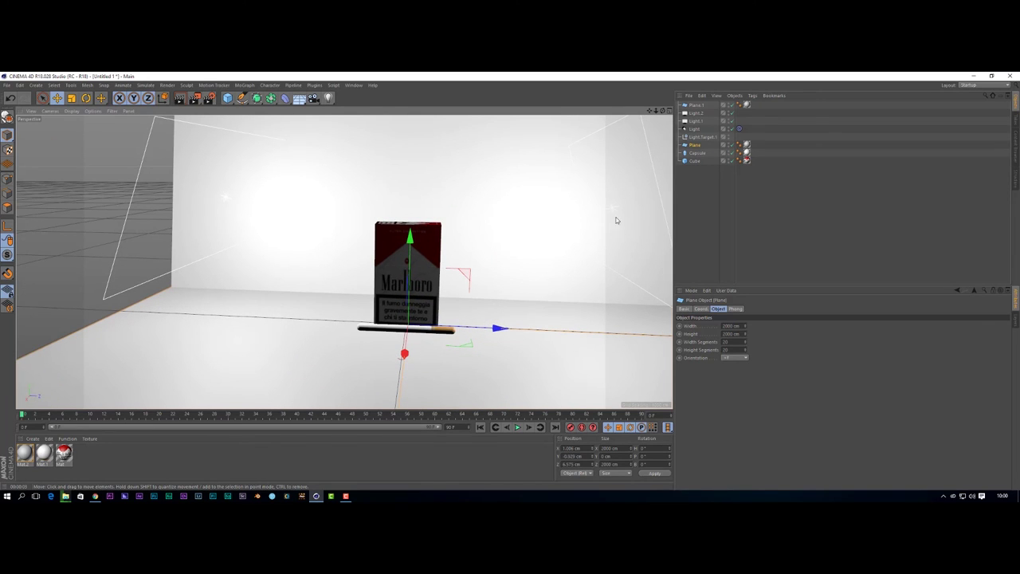
pyautogui.keyDown('alt'); pyautogui.moveTo(583, 230); pyautogui.dragTo(545, 229); pyautogui.keyUp('alt')
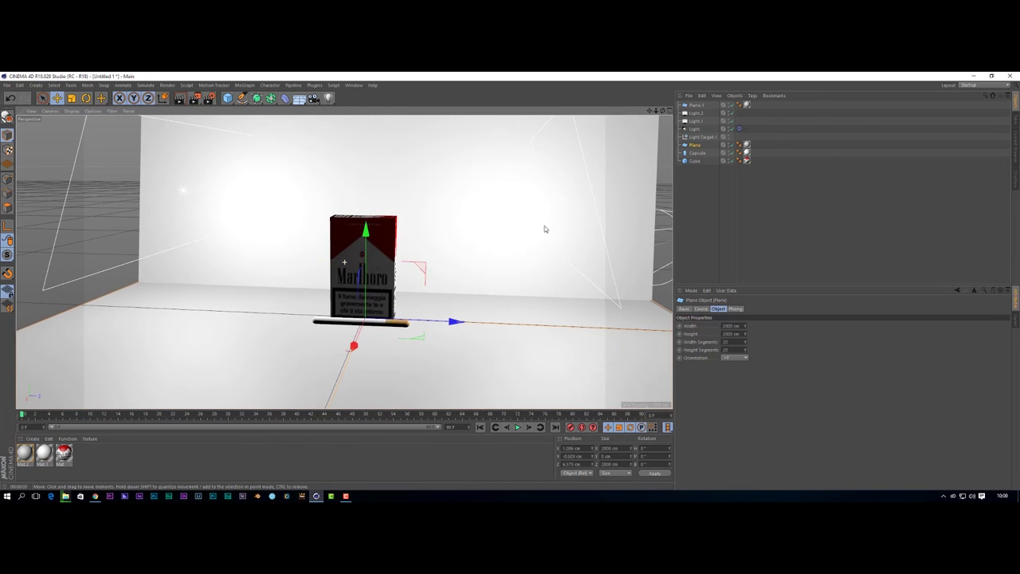
pyautogui.scroll(8, 464, 267)
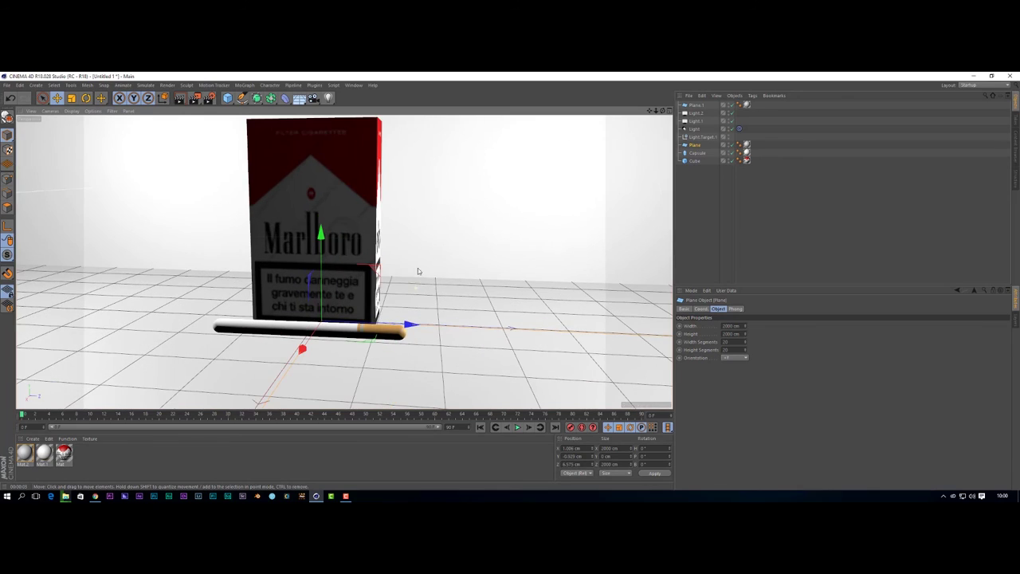
pyautogui.scroll(-3, 418, 271)
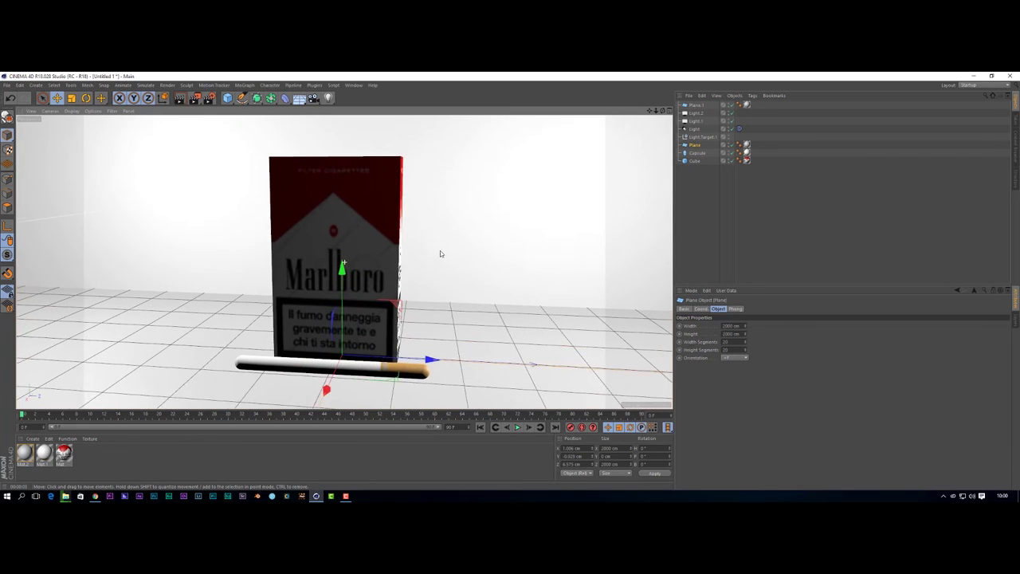
pyautogui.click(181, 99)
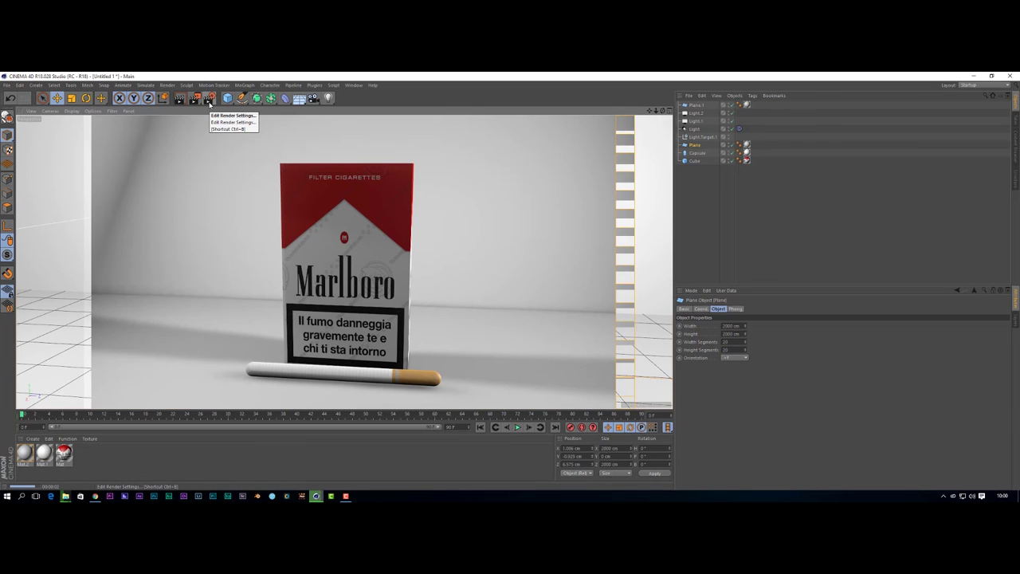
# - Increase the backdrop plane's width slightly and render a view showing the pack's right side
pyautogui.click(242, 298)
pyautogui.keyDown('alt'); pyautogui.moveTo(423, 311); pyautogui.dragTo(333, 292); pyautogui.keyUp('alt')
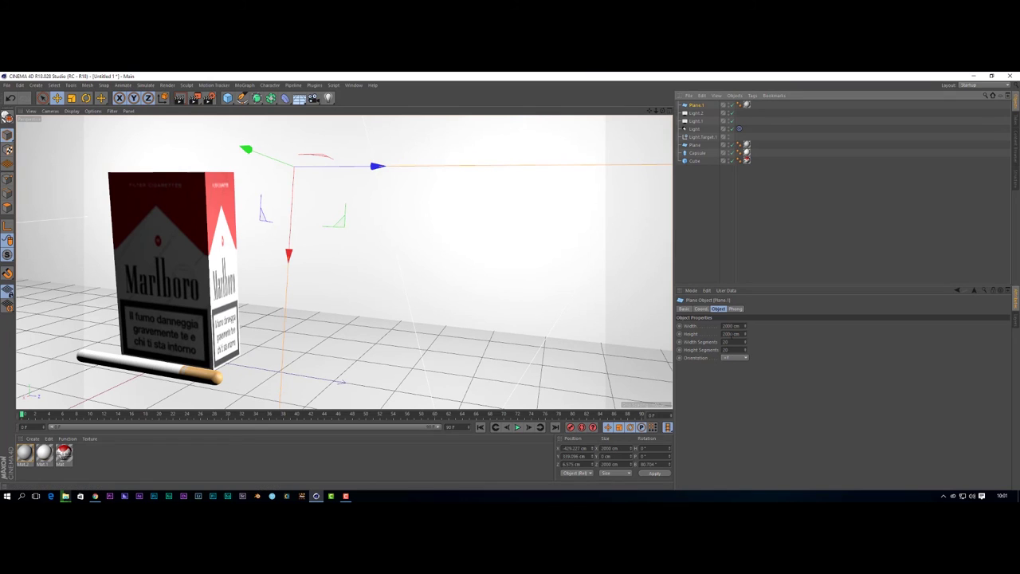
pyautogui.moveTo(746, 327); pyautogui.dragTo(746, 322)
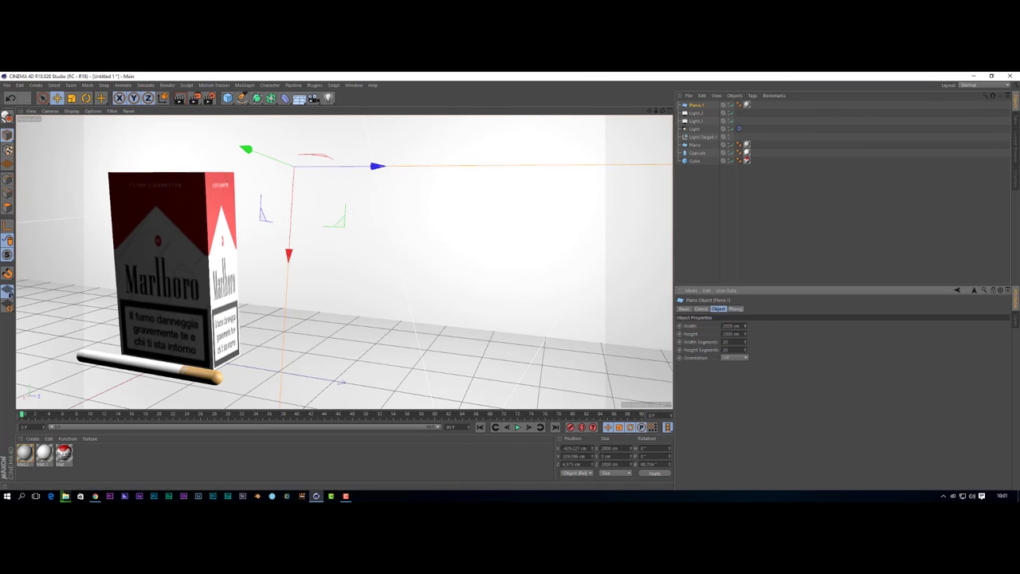
pyautogui.moveTo(292, 301)
pyautogui.keyDown('alt'); pyautogui.mouseDown(button='middle')
pyautogui.moveTo(330, 298)
pyautogui.moveTo(294, 293)
pyautogui.mouseUp(button='middle'); pyautogui.keyUp('alt')
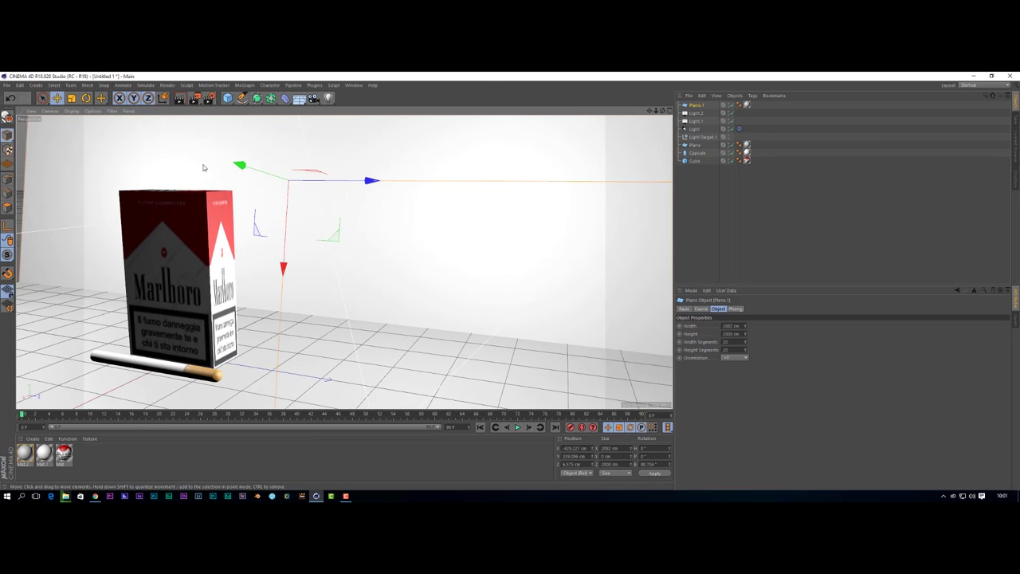
pyautogui.click(179, 100)
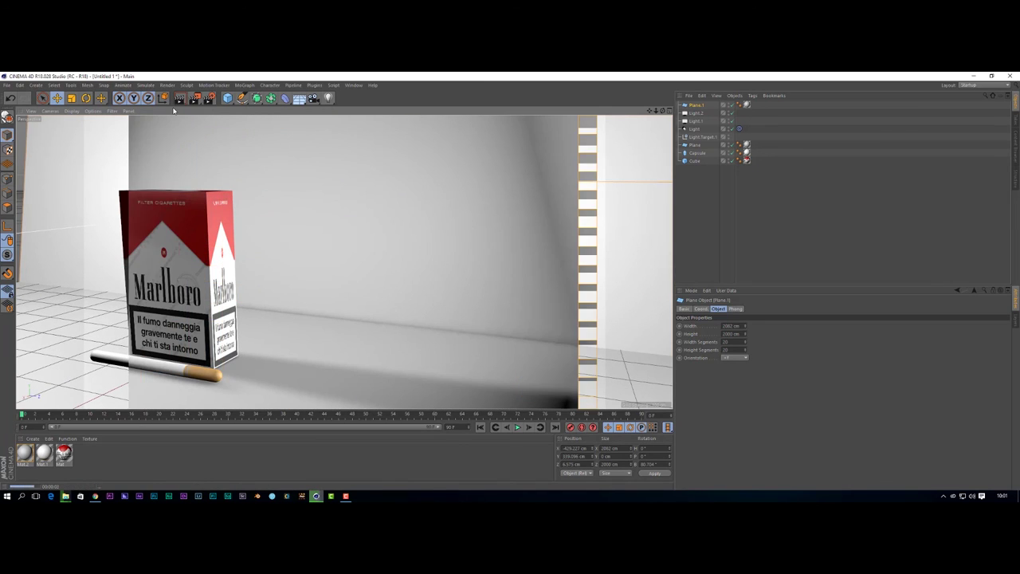
pyautogui.click(329, 297)
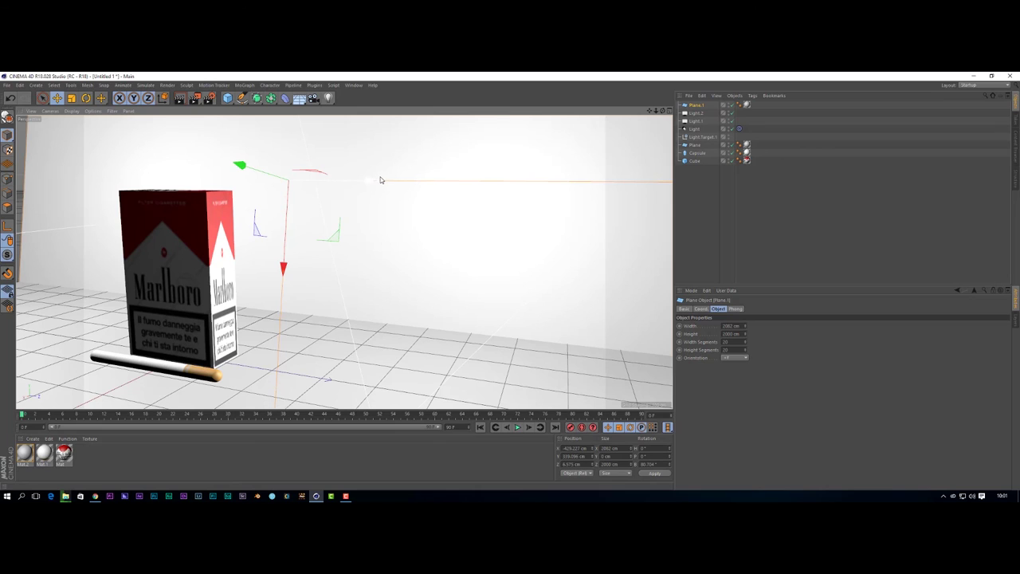
# - Shift the backdrop plane sideways along its Z axis to about -173 cm
pyautogui.moveTo(372, 182); pyautogui.dragTo(331, 169)
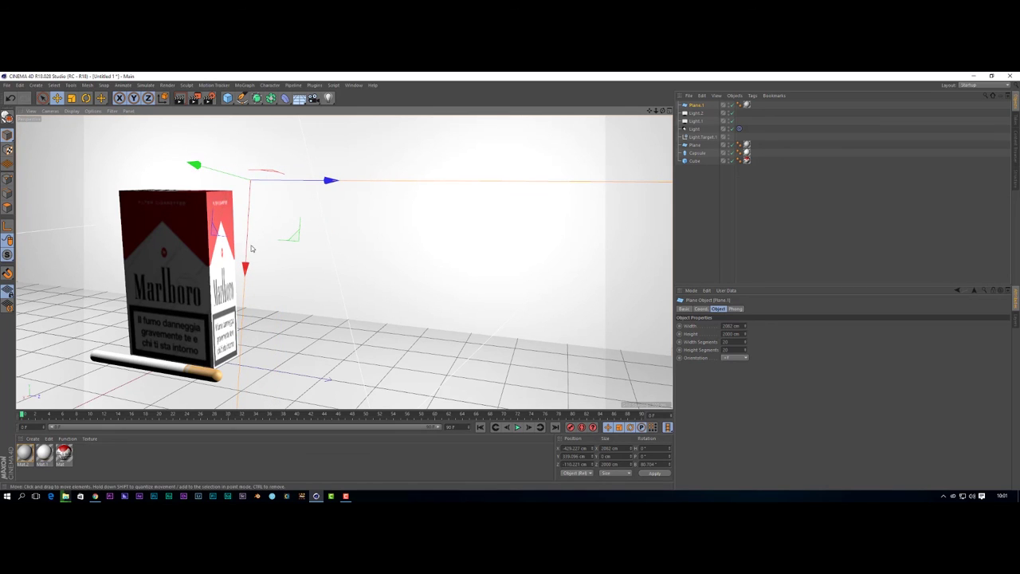
pyautogui.keyDown('alt'); pyautogui.moveTo(251, 248); pyautogui.dragTo(444, 216); pyautogui.keyUp('alt')
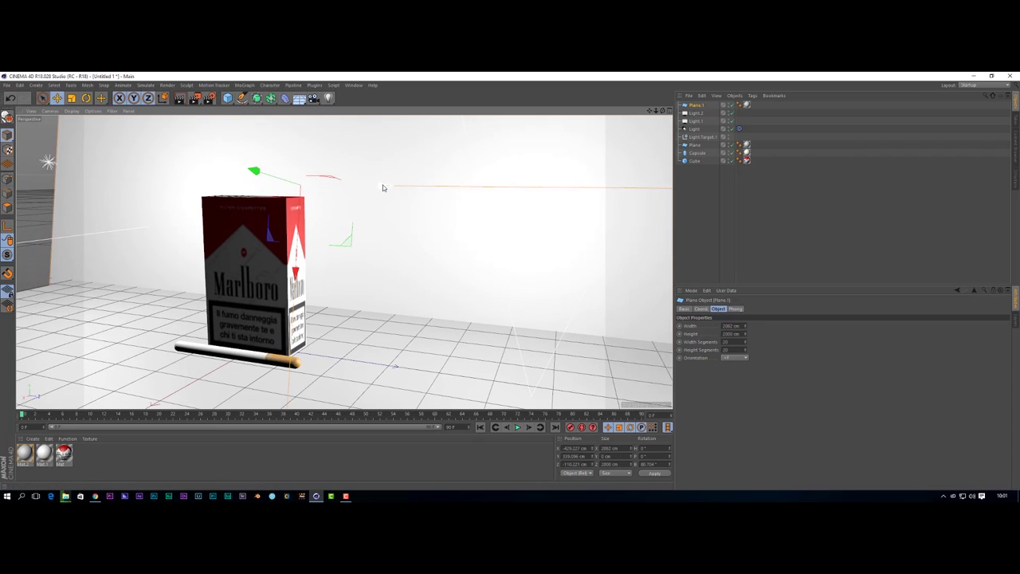
pyautogui.moveTo(383, 187)
pyautogui.mouseDown()
pyautogui.moveTo(327, 178)
pyautogui.moveTo(370, 187)
pyautogui.mouseUp()
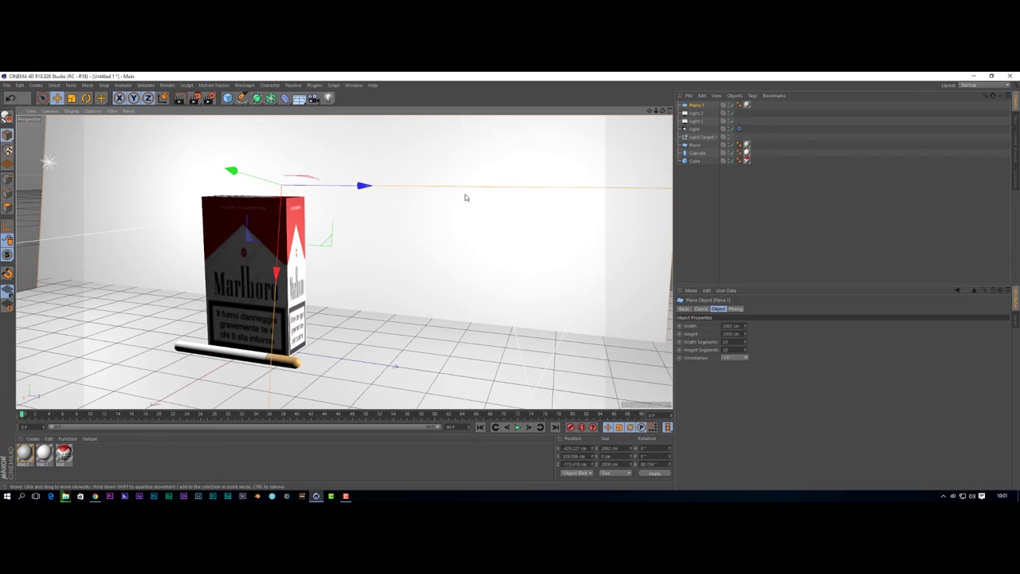
# - Set the backdrop plane's width and height to 3000 cm
pyautogui.click(695, 107)
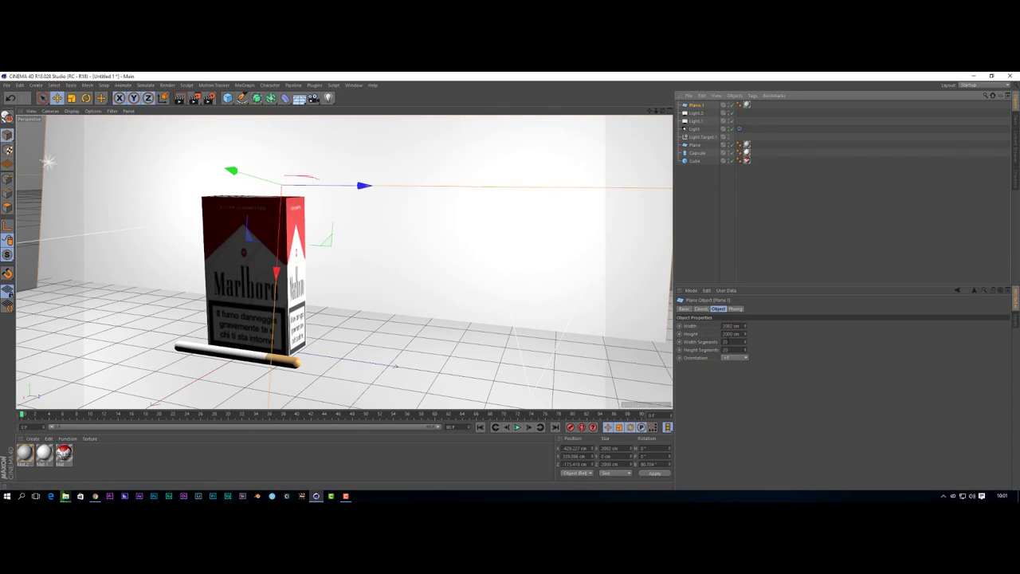
pyautogui.click(732, 326)
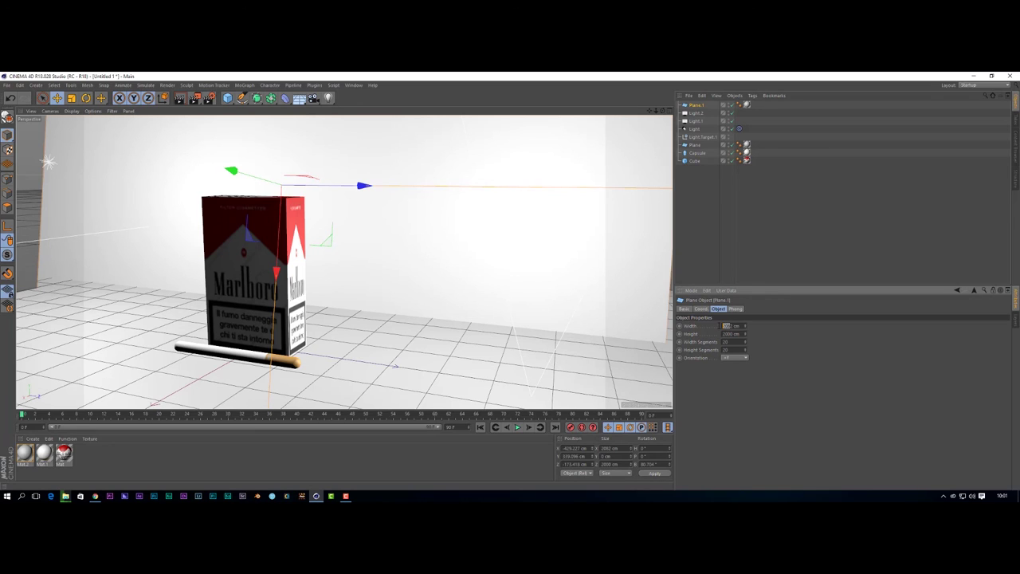
pyautogui.click(729, 326)
pyautogui.press('BackSpace')
pyautogui.write('3000')
pyautogui.press('Return')
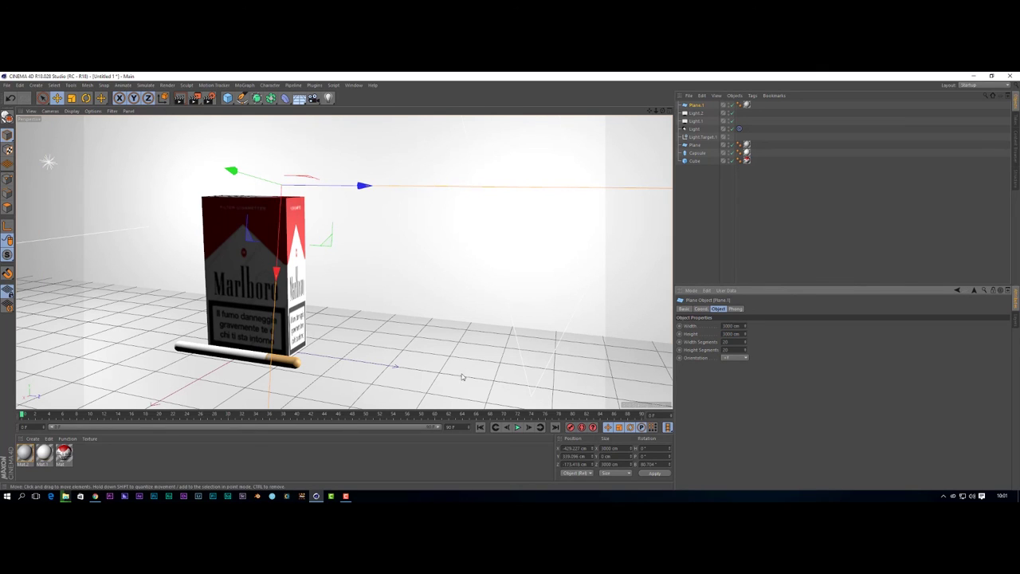
# - Render the pack and cigarette with the enlarged backdrop from the pack's right-hand side
pyautogui.keyDown('alt'); pyautogui.moveTo(324, 266); pyautogui.dragTo(330, 263); pyautogui.keyUp('alt')
pyautogui.click(179, 98)
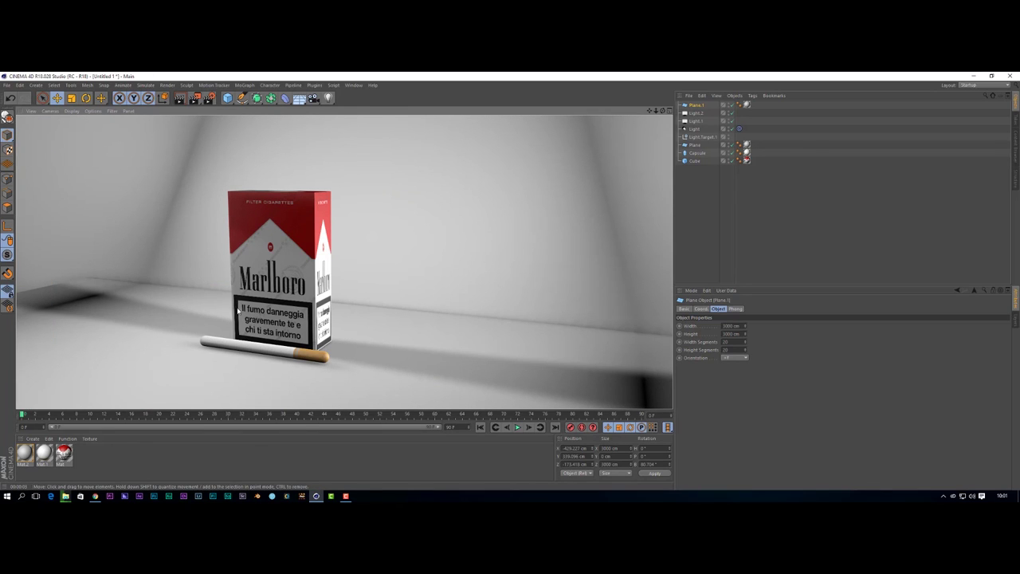
pyautogui.click(166, 328)
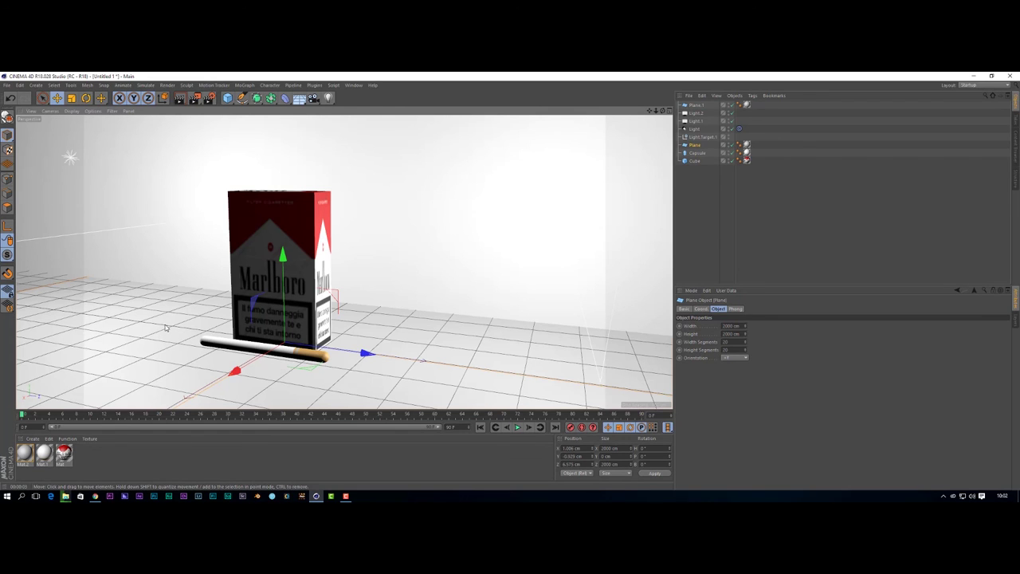
# - Render the scene from the opposite angle, showing the pack's left side in front of the enlarged backdrop
pyautogui.keyDown('alt'); pyautogui.moveTo(165, 325); pyautogui.dragTo(482, 300); pyautogui.keyUp('alt')
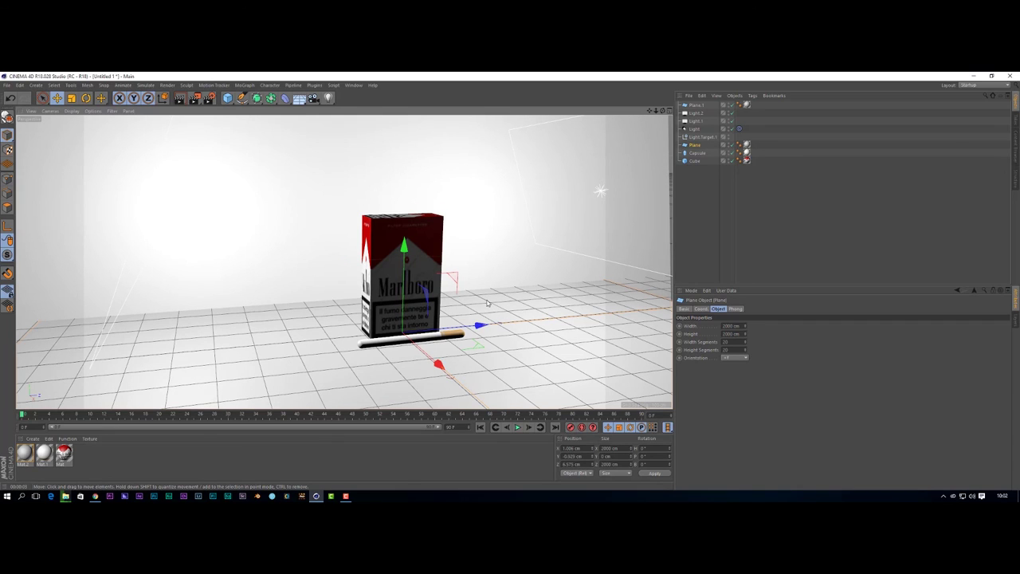
pyautogui.click(181, 99)
pyautogui.click(179, 101)
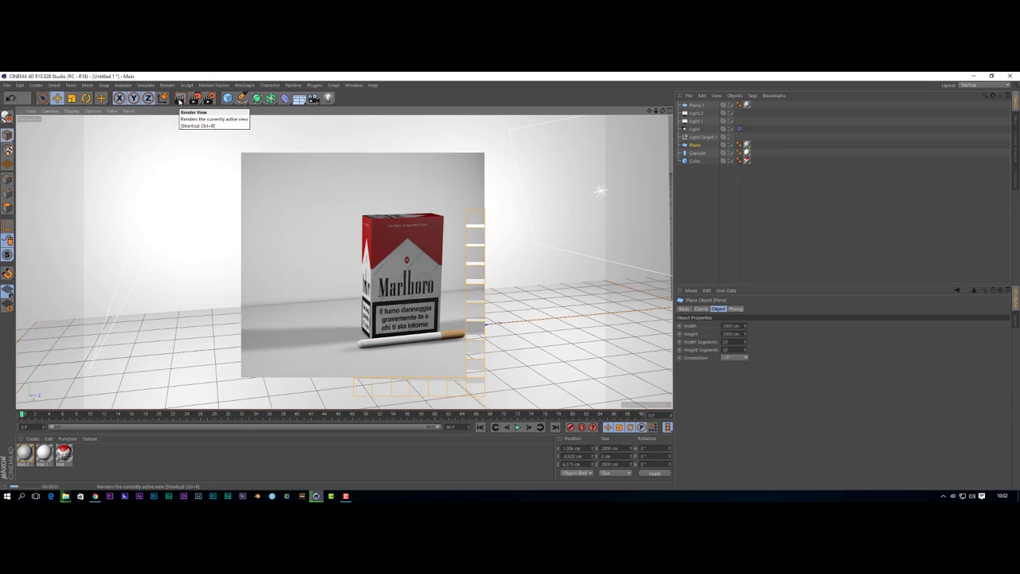